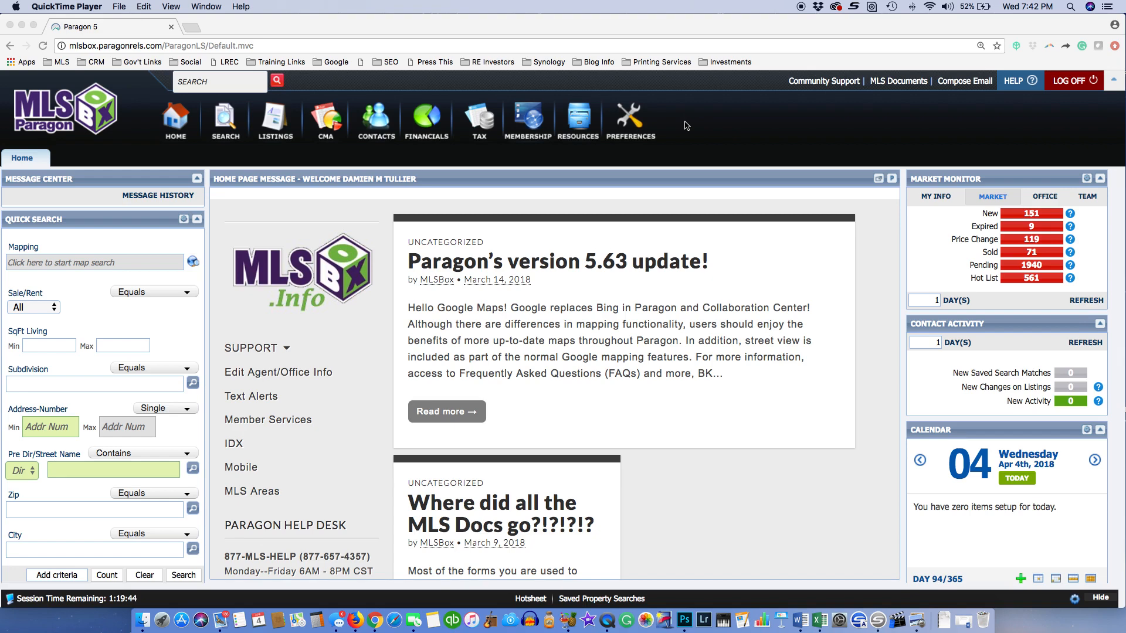
Launch TransactionDesk from Paragon's Resources menu so it opens in a new tab
{"action": "left_click", "coordinate": [591, 115]}
{"action": "left_click", "coordinate": [578, 279]}
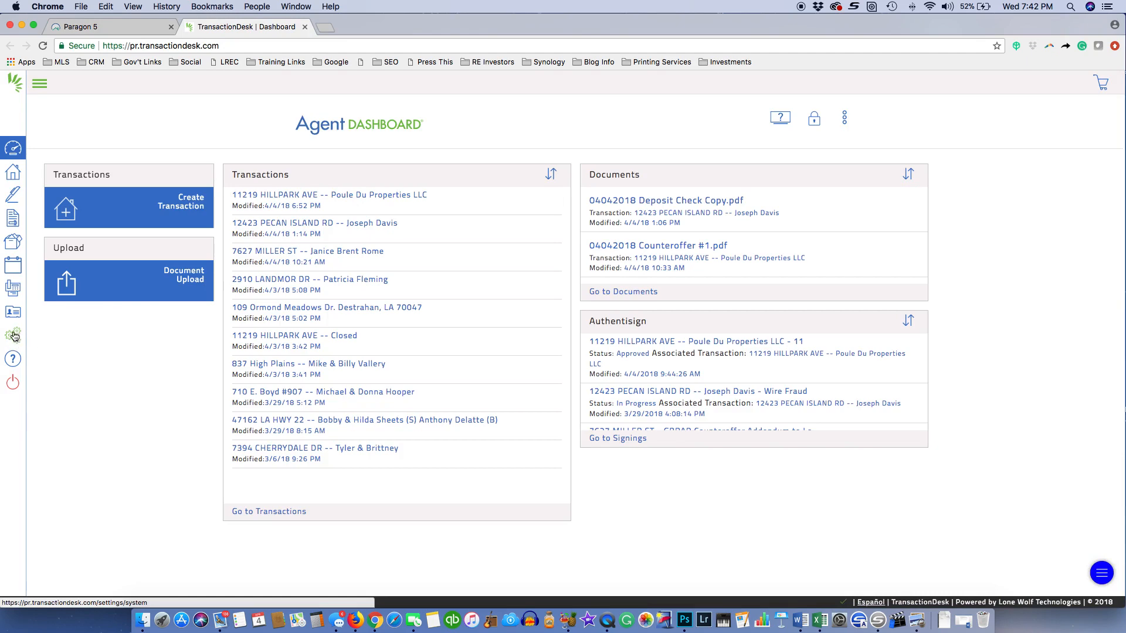
Leave setup and show the Transactions list with each transaction's completion percentage
{"action": "left_click", "coordinate": [18, 339]}
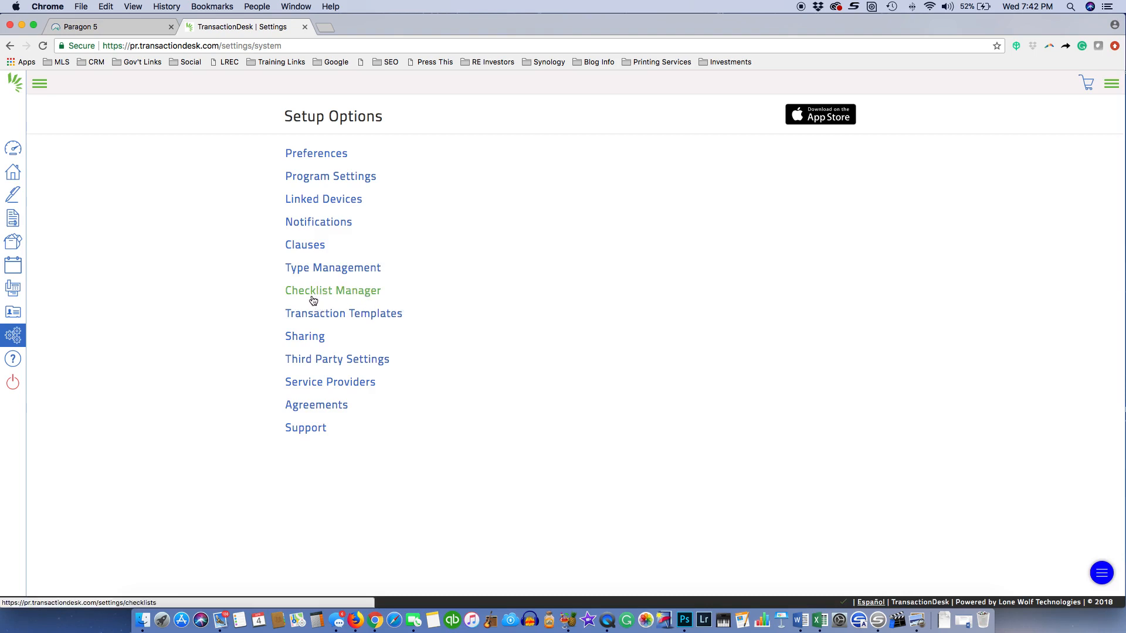
{"action": "left_click", "coordinate": [13, 151]}
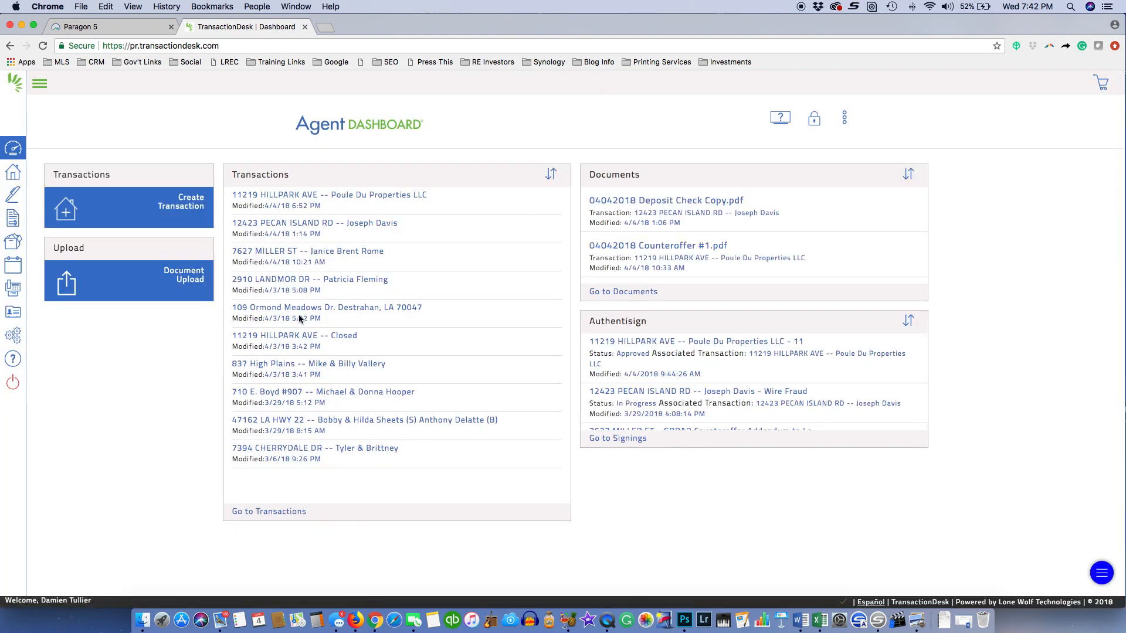
{"action": "left_click", "coordinate": [13, 172]}
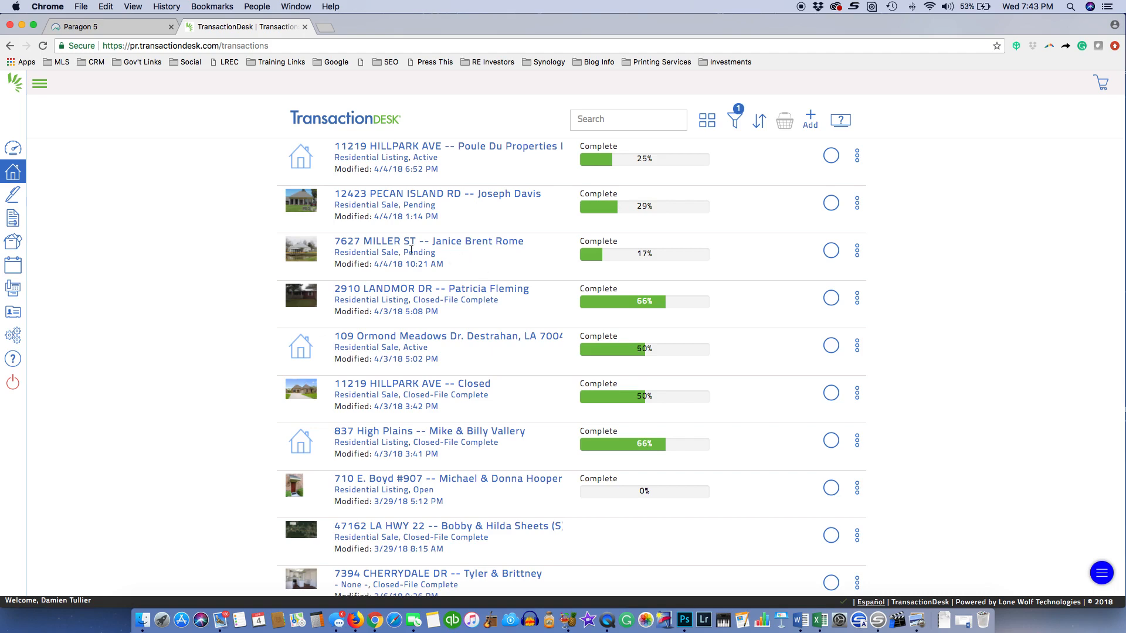
{"action": "left_click", "coordinate": [390, 293]}
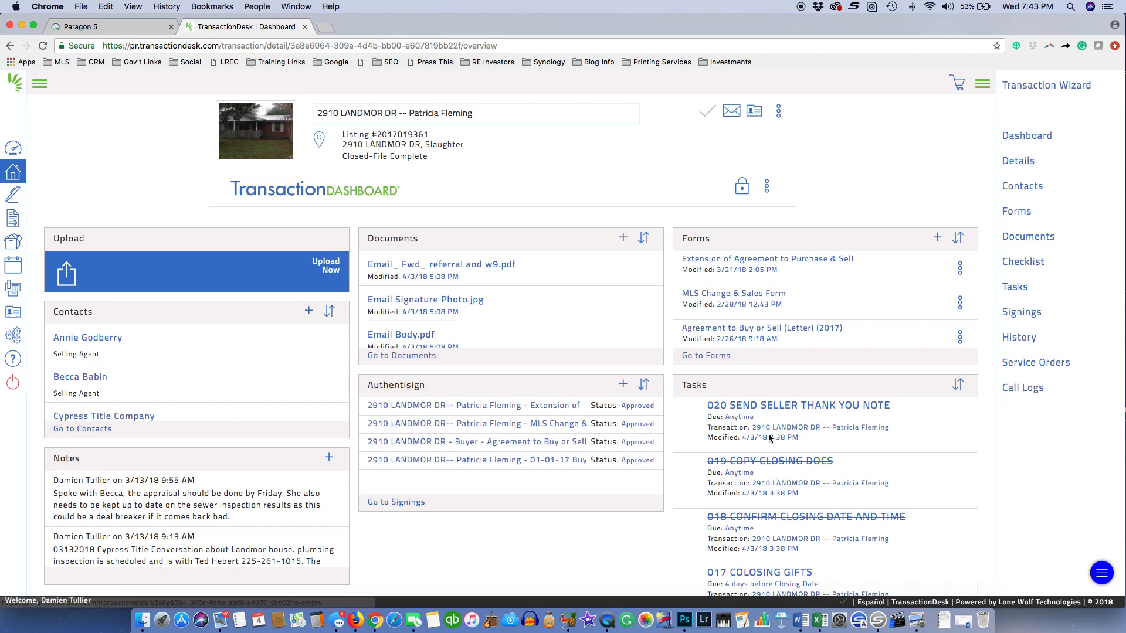
{"action": "left_click", "coordinate": [959, 384]}
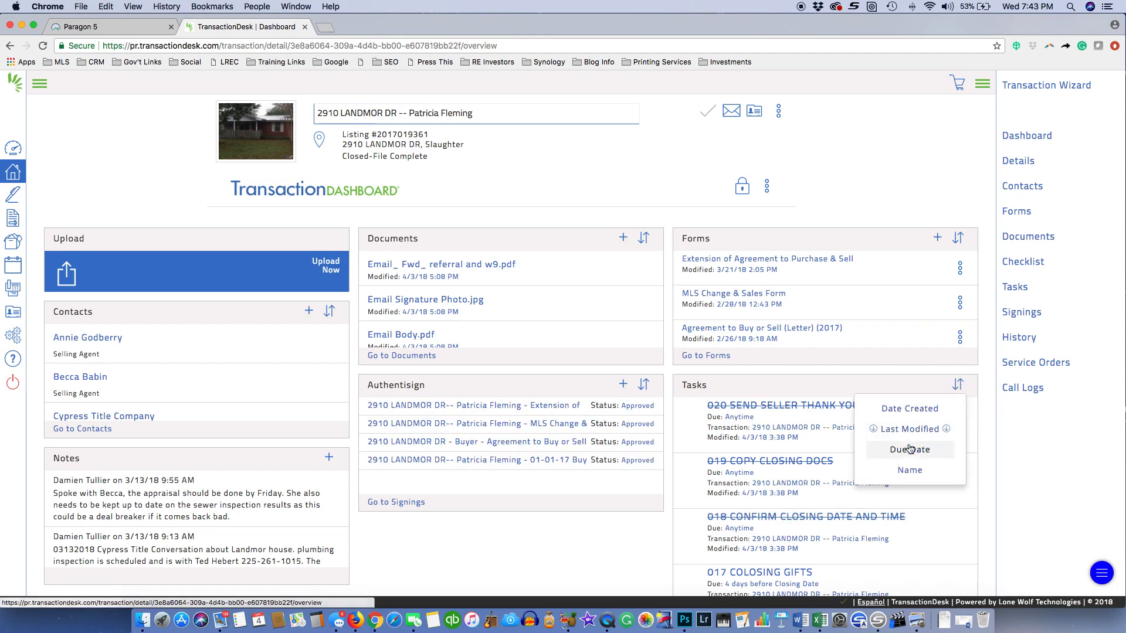
{"action": "left_click", "coordinate": [911, 471]}
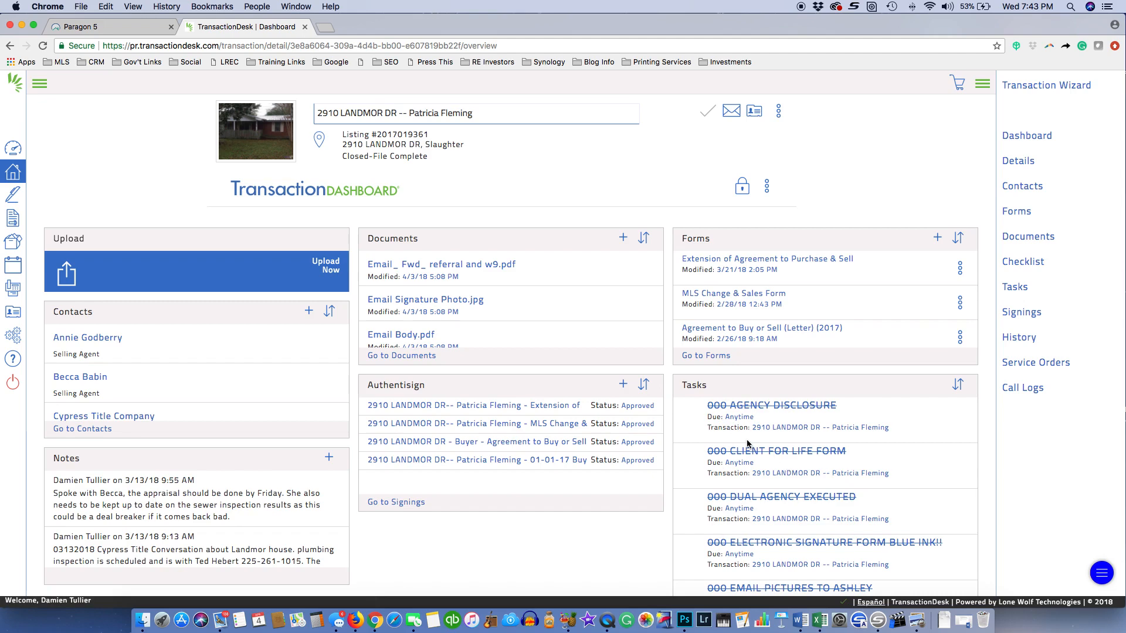
Go to the full Tasks page of the LANDMOR DR transaction
{"action": "scroll", "coordinate": [748, 443], "scroll_direction": "down", "scroll_amount": 5}
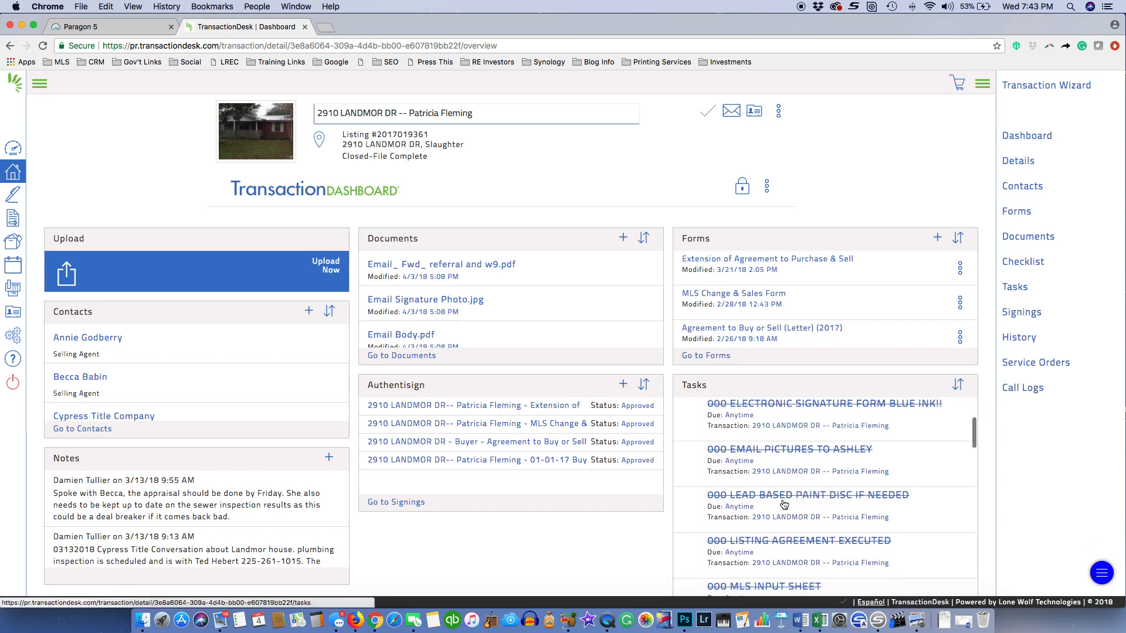
{"action": "scroll", "coordinate": [973, 528], "scroll_direction": "down", "scroll_amount": 2}
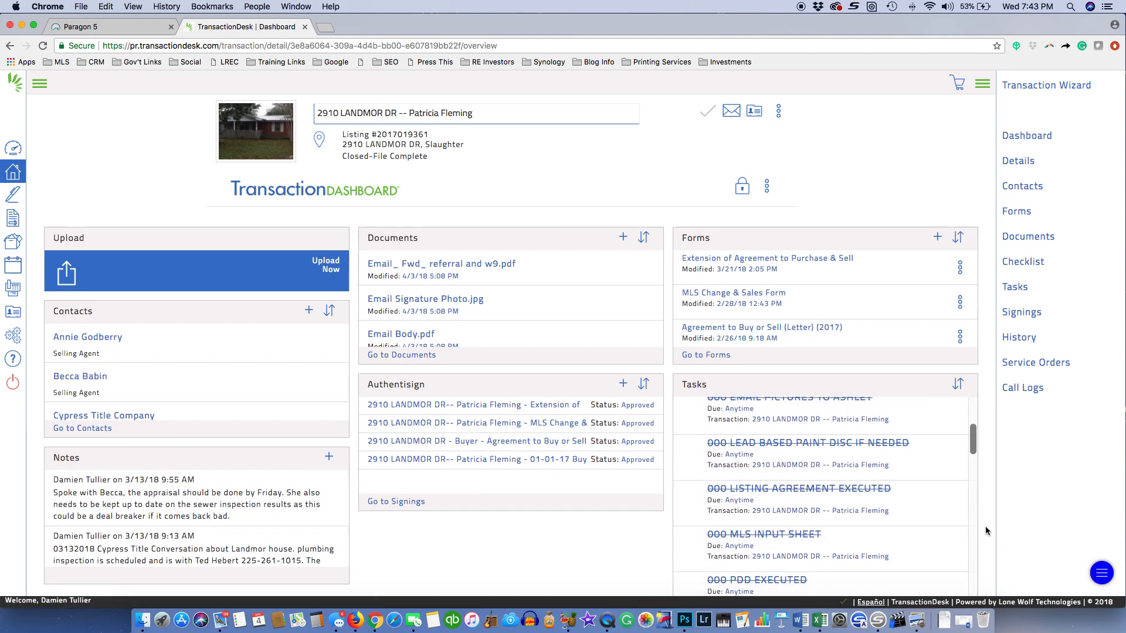
{"action": "scroll", "coordinate": [982, 528], "scroll_direction": "down", "scroll_amount": 3}
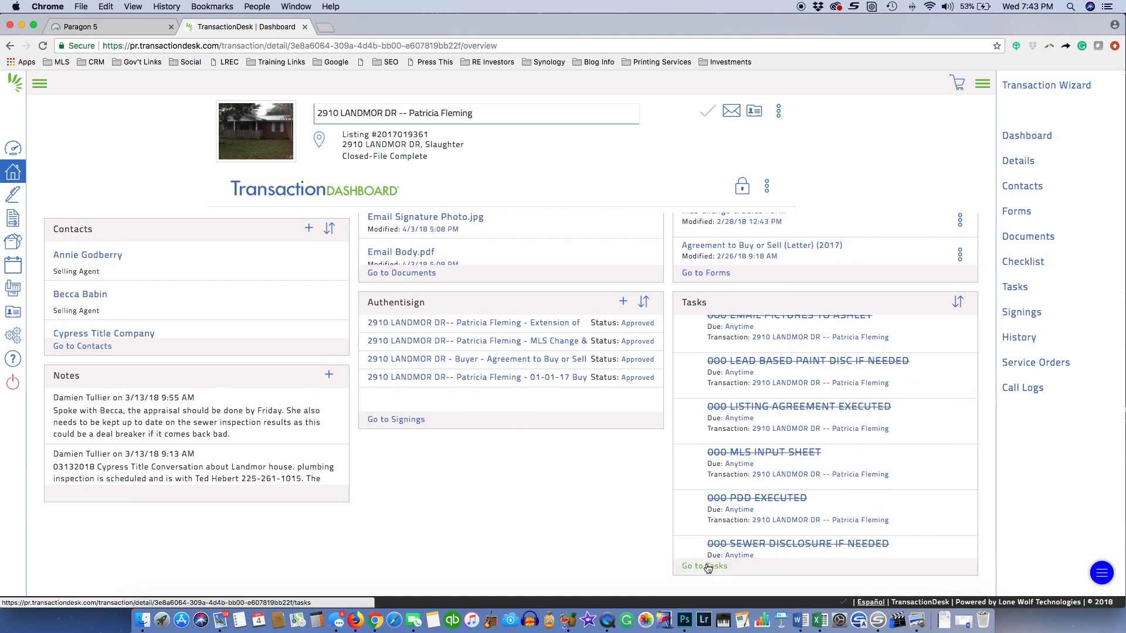
{"action": "left_click", "coordinate": [706, 566]}
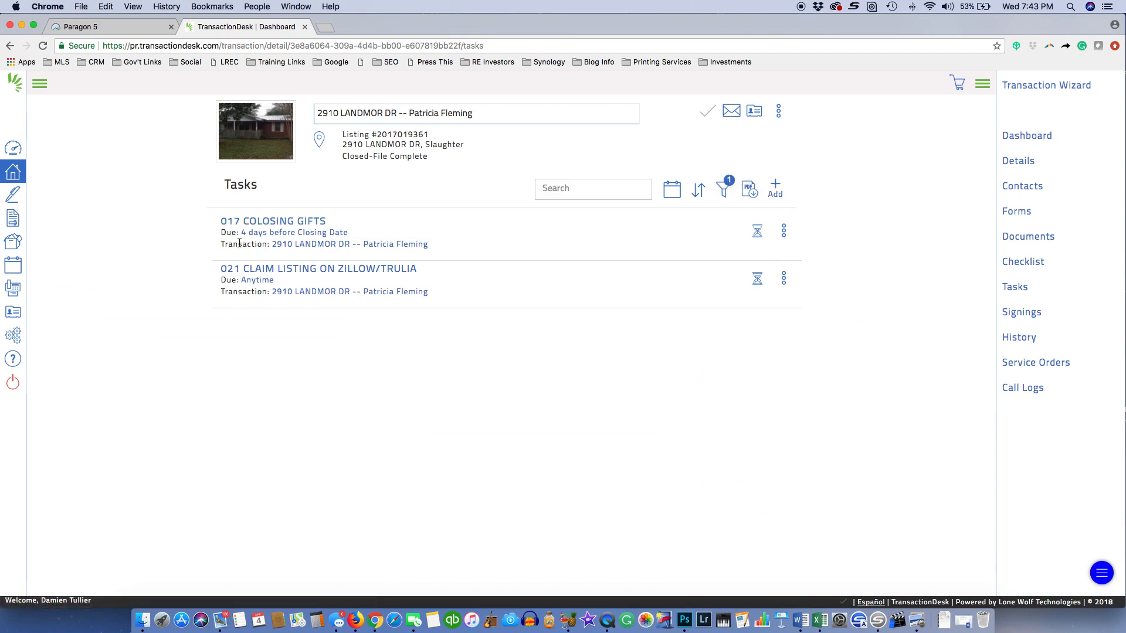
Add Completed to the Status filter so the task list shows completed and open tasks
{"action": "left_click", "coordinate": [724, 189]}
{"action": "left_click", "coordinate": [642, 300]}
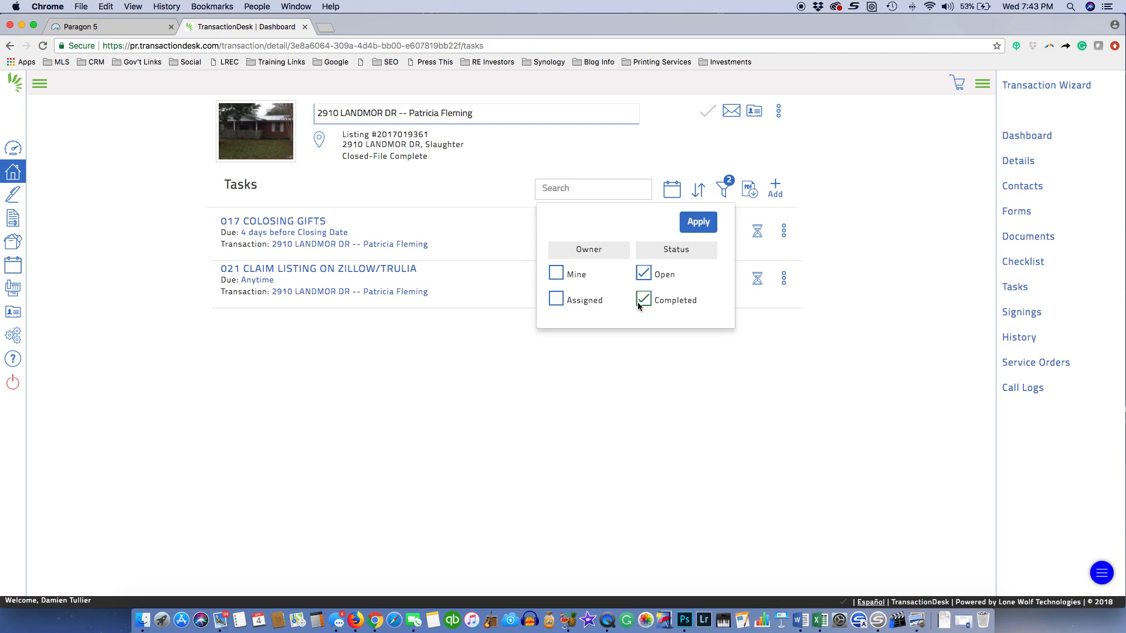
{"action": "left_click", "coordinate": [698, 222]}
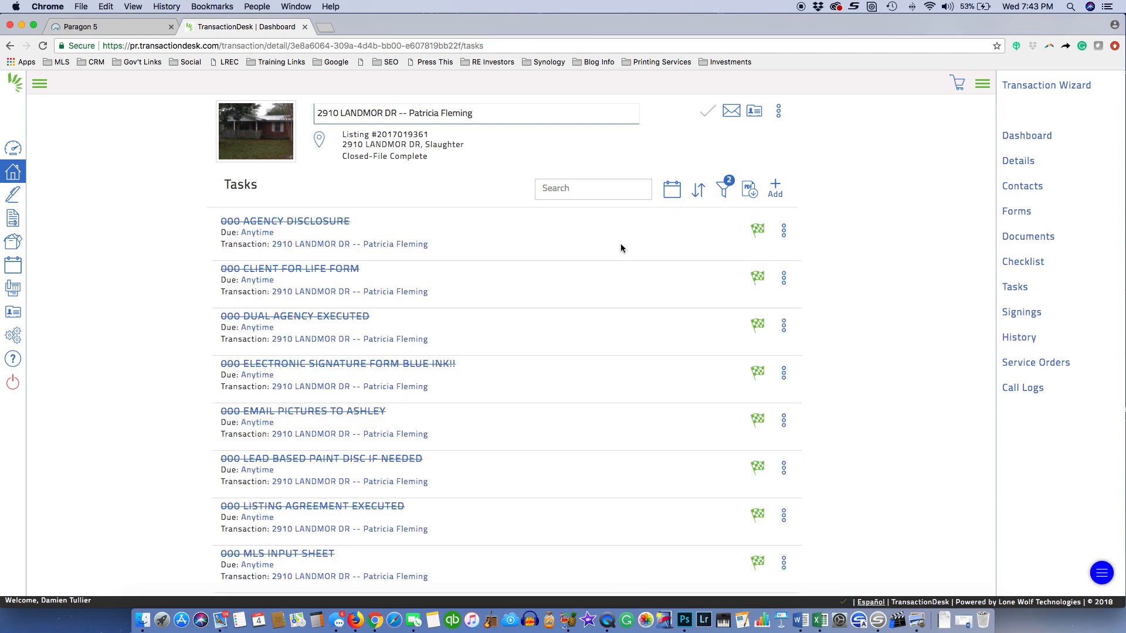
{"action": "scroll", "coordinate": [162, 346], "scroll_direction": "down", "scroll_amount": 3}
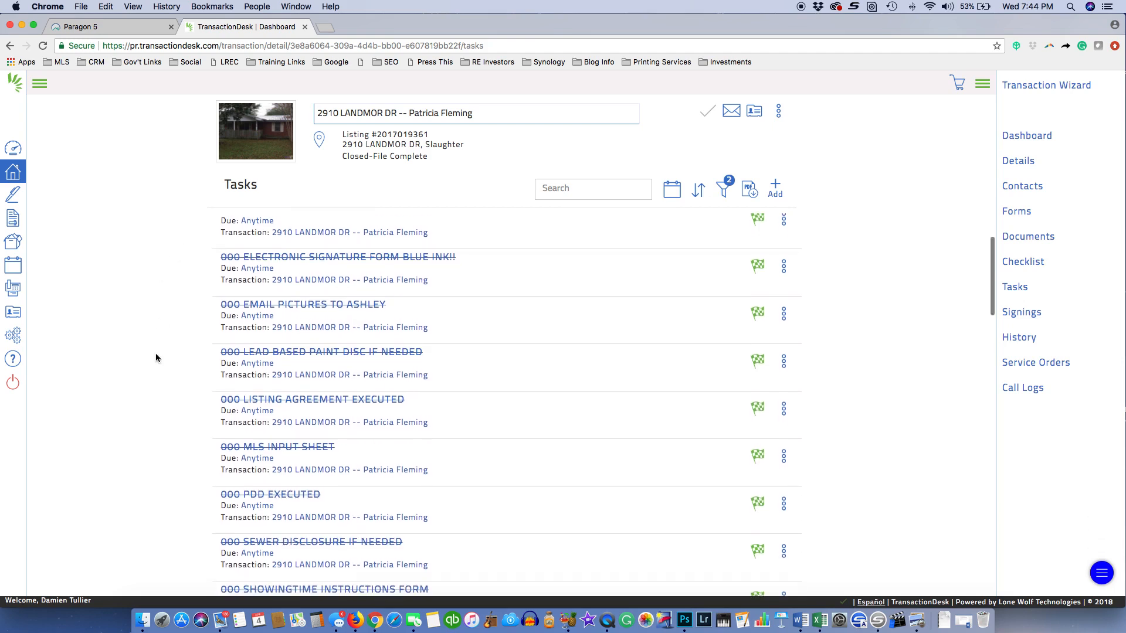
{"action": "scroll", "coordinate": [157, 357], "scroll_direction": "down", "scroll_amount": 5}
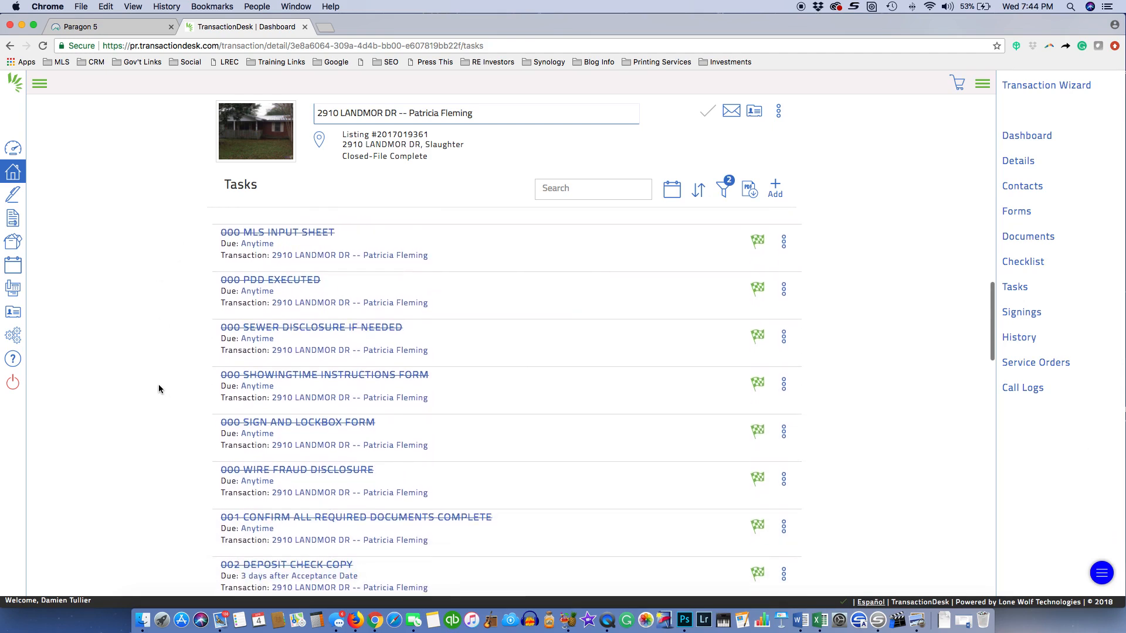
{"action": "scroll", "coordinate": [170, 404], "scroll_direction": "down", "scroll_amount": 2}
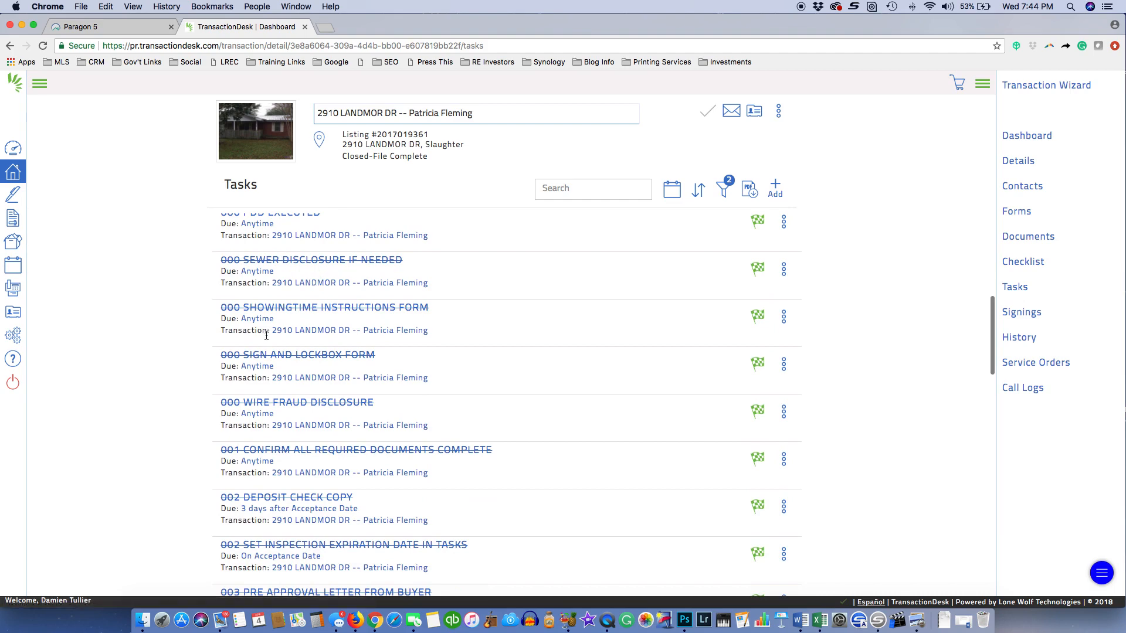
{"action": "scroll", "coordinate": [266, 335], "scroll_direction": "up", "scroll_amount": 10}
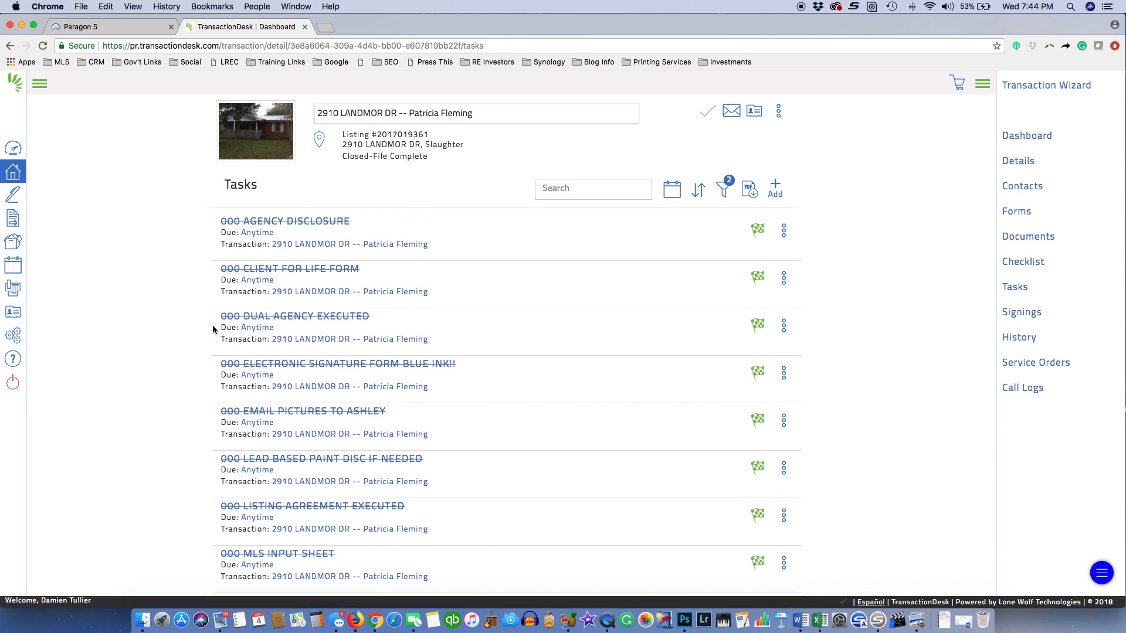
{"action": "left_click", "coordinate": [723, 188]}
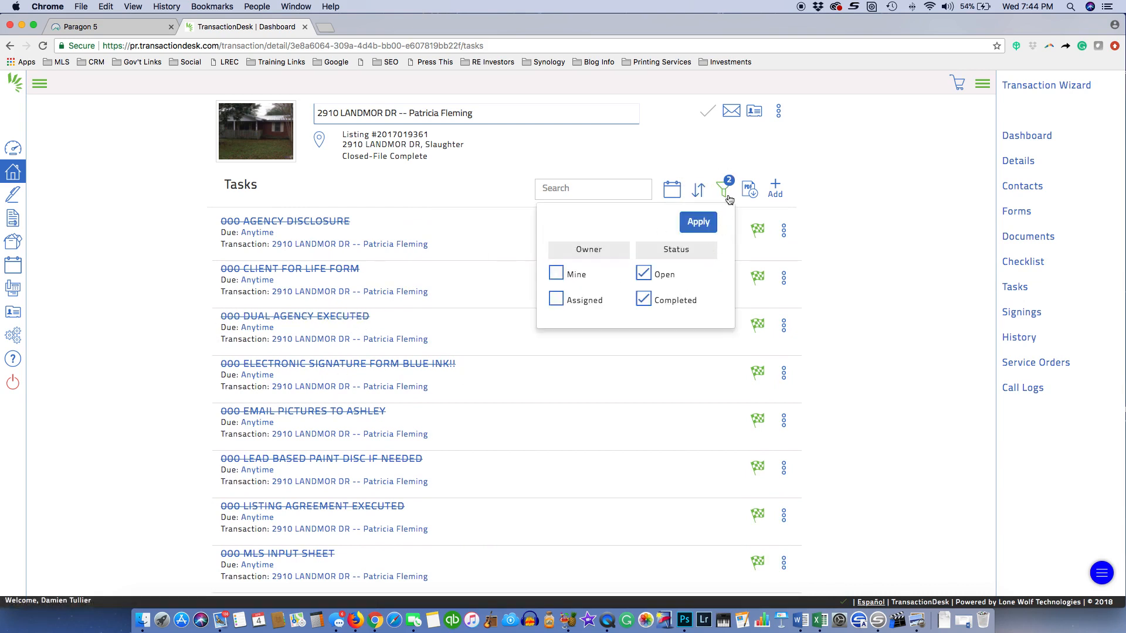
{"action": "left_click", "coordinate": [699, 224]}
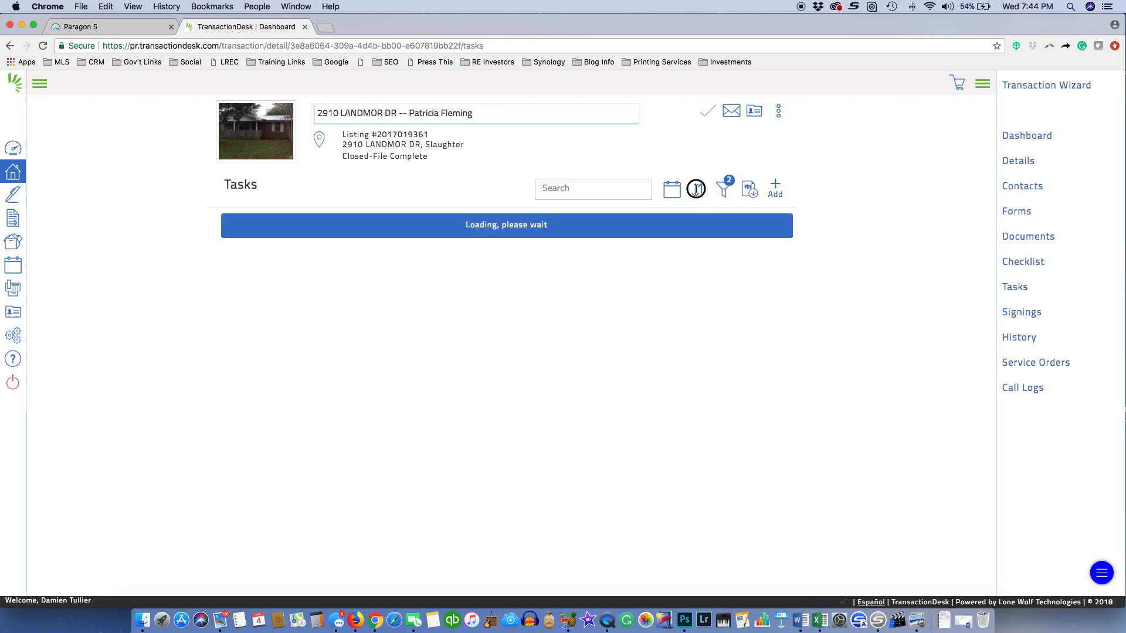
{"action": "left_click", "coordinate": [698, 193]}
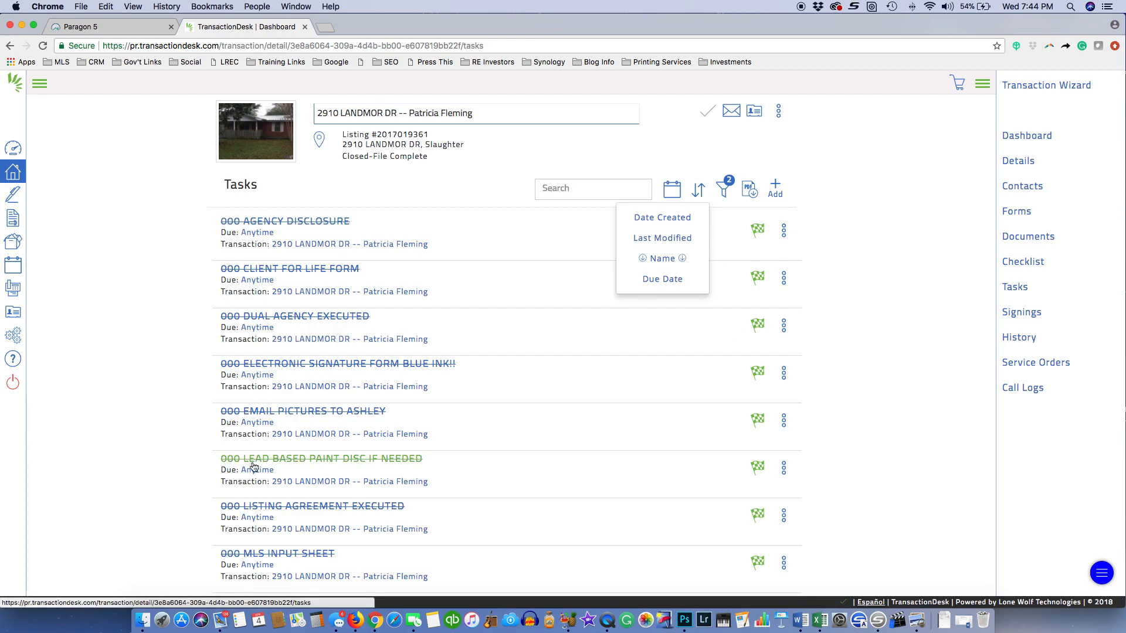
Sort tasks by Name ascending, then return to the LANDMOR DR Transaction Dashboard
{"action": "left_click", "coordinate": [662, 260]}
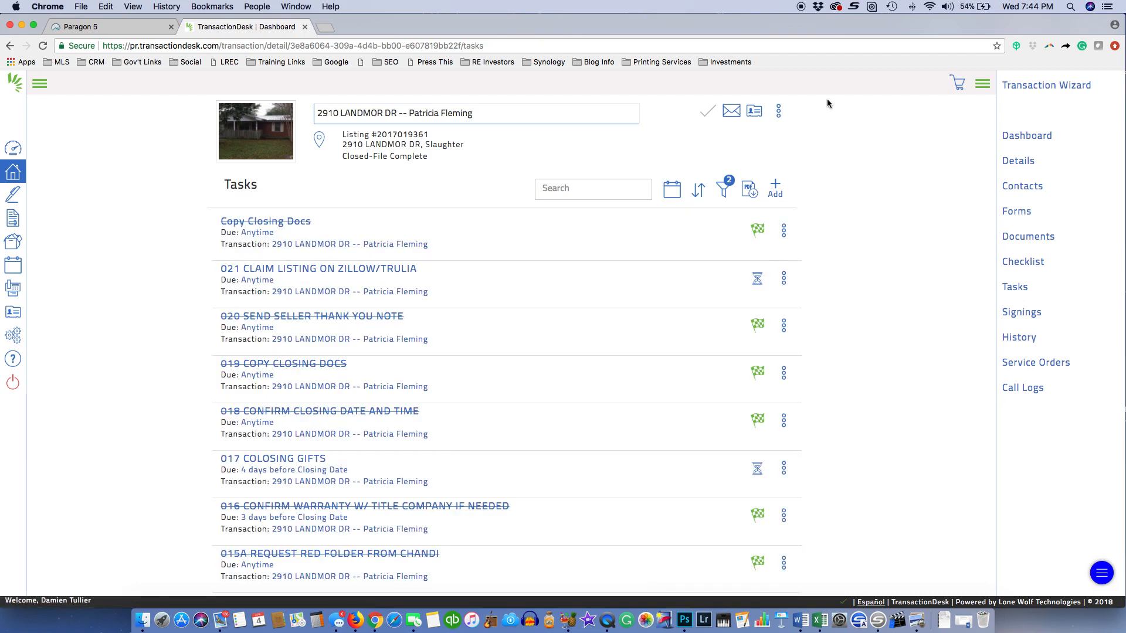
{"action": "left_click", "coordinate": [698, 189]}
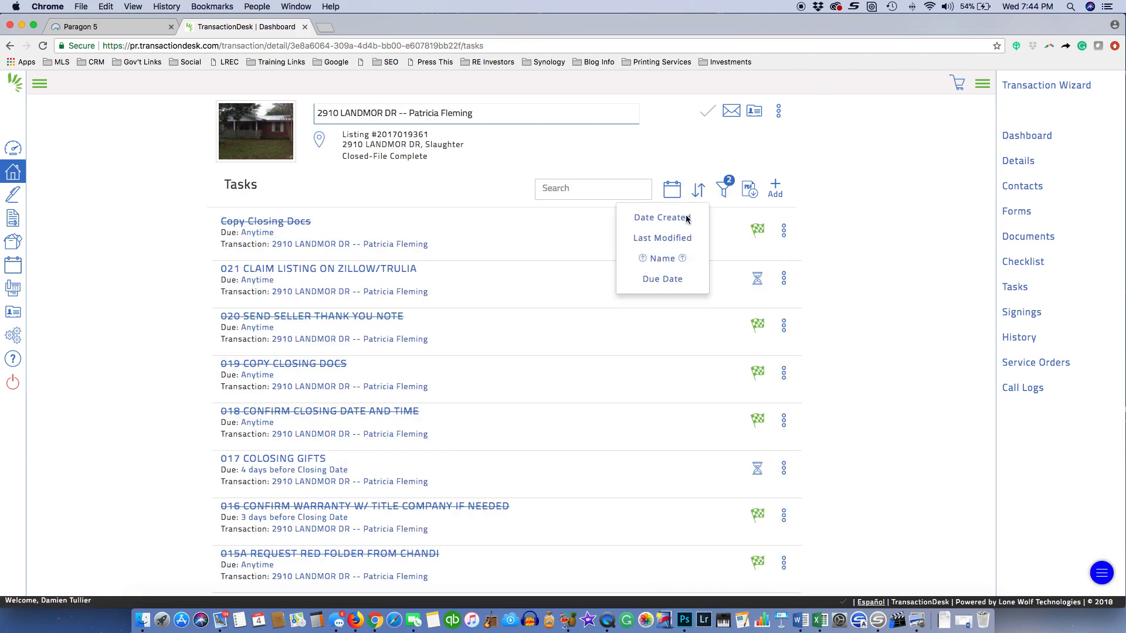
{"action": "left_click", "coordinate": [659, 259]}
{"action": "scroll", "coordinate": [470, 403], "scroll_direction": "down", "scroll_amount": 3}
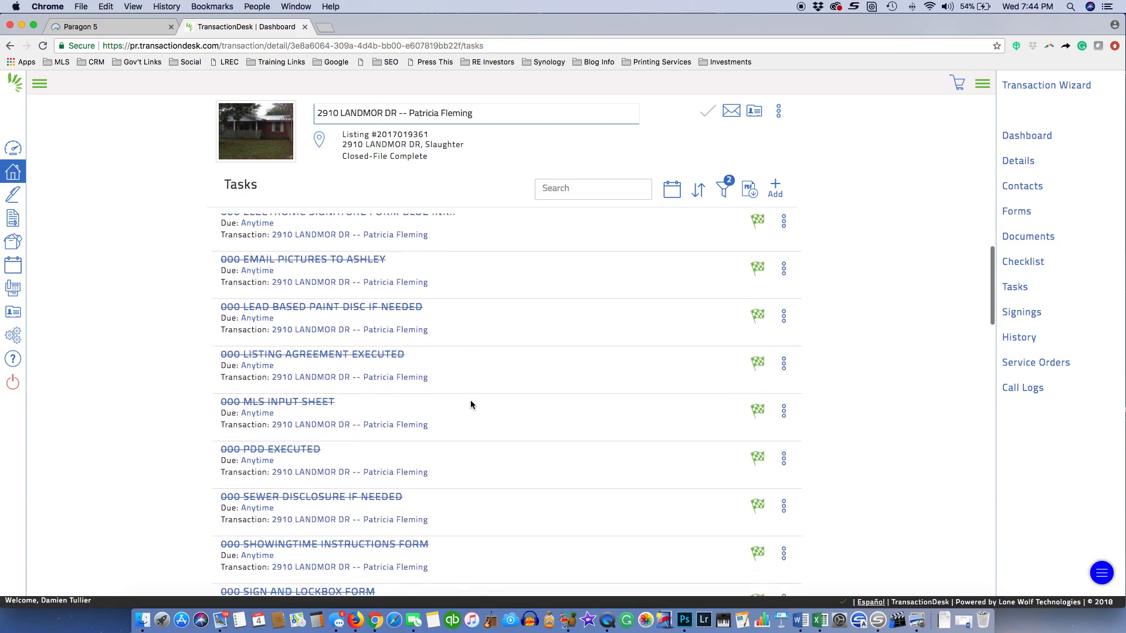
{"action": "scroll", "coordinate": [470, 404], "scroll_direction": "down", "scroll_amount": 6}
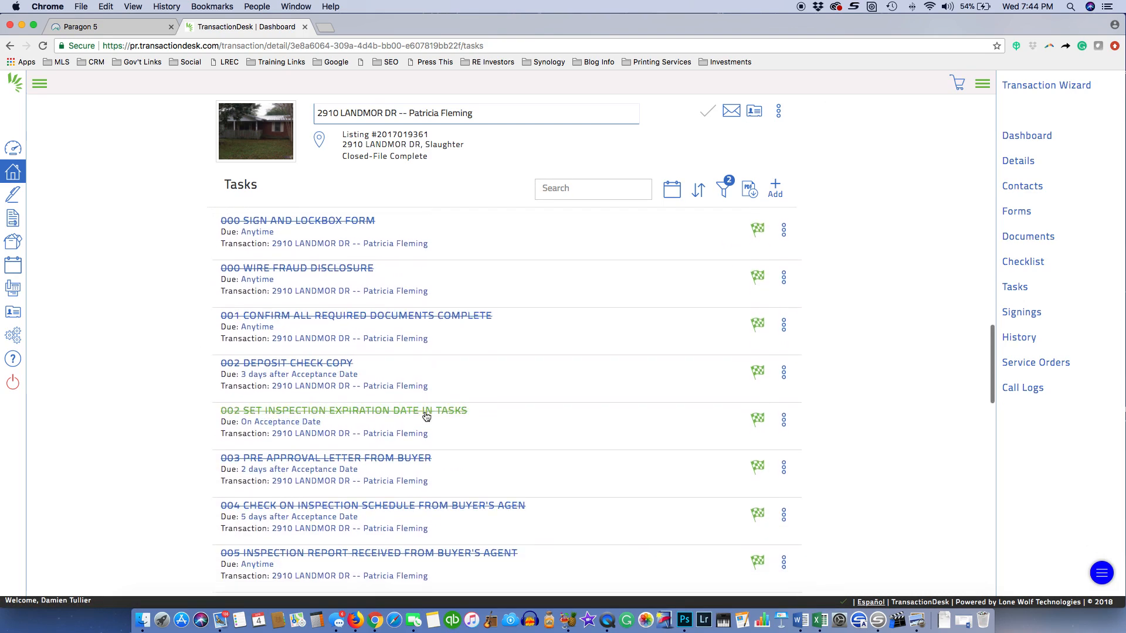
{"action": "scroll", "coordinate": [426, 416], "scroll_direction": "down", "scroll_amount": 5}
{"action": "scroll", "coordinate": [408, 417], "scroll_direction": "up", "scroll_amount": 15}
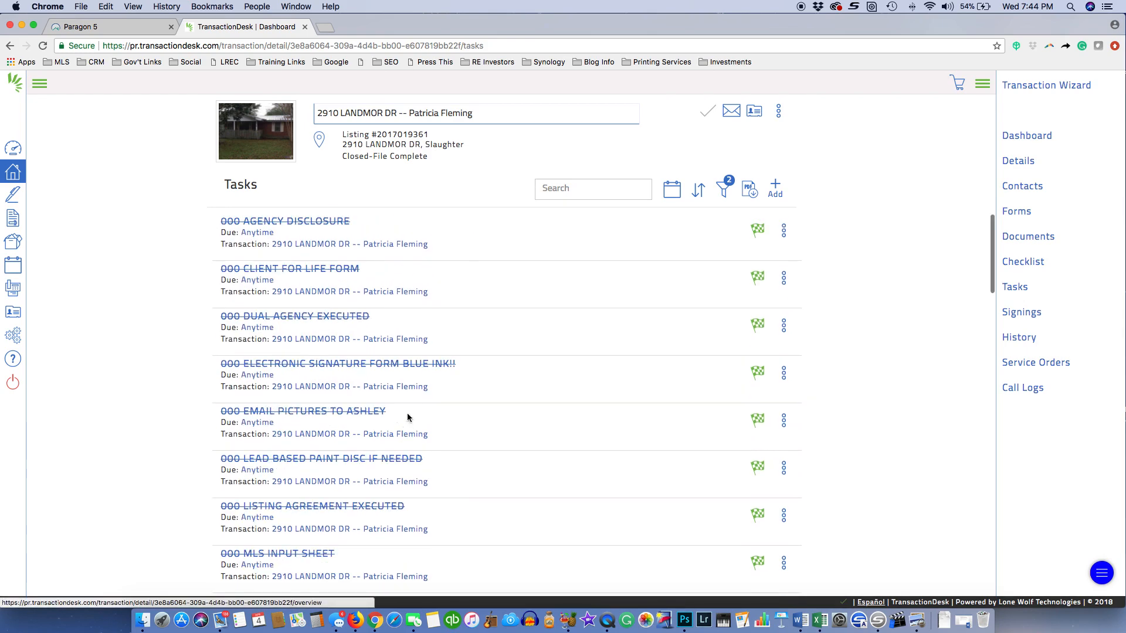
{"action": "left_click", "coordinate": [1020, 137]}
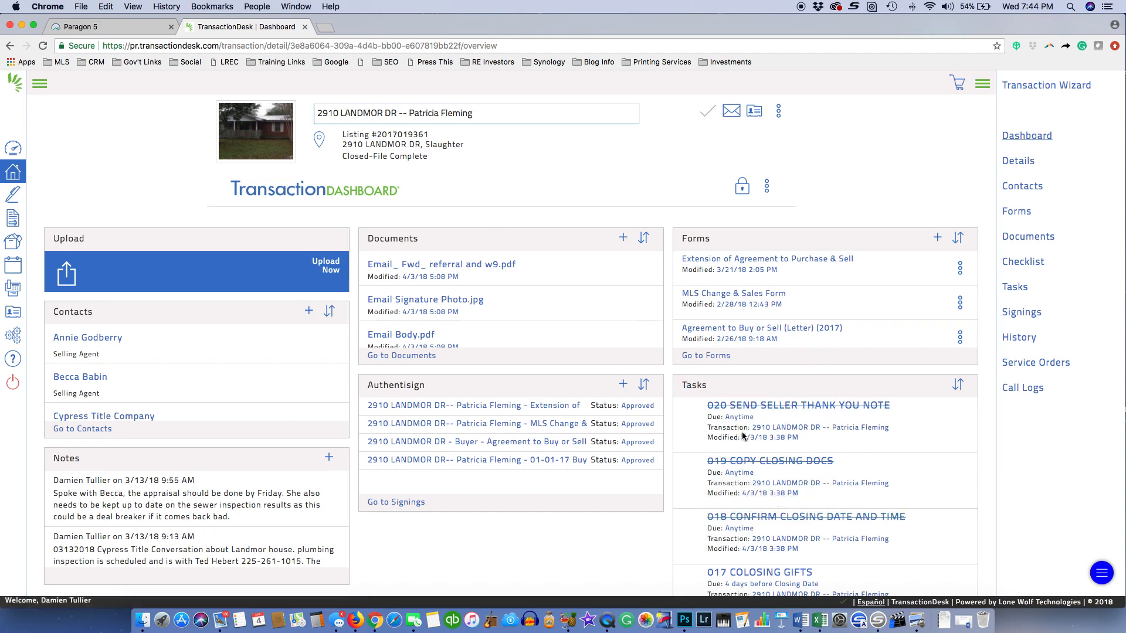
{"action": "left_click", "coordinate": [743, 190]}
{"action": "left_click", "coordinate": [767, 186]}
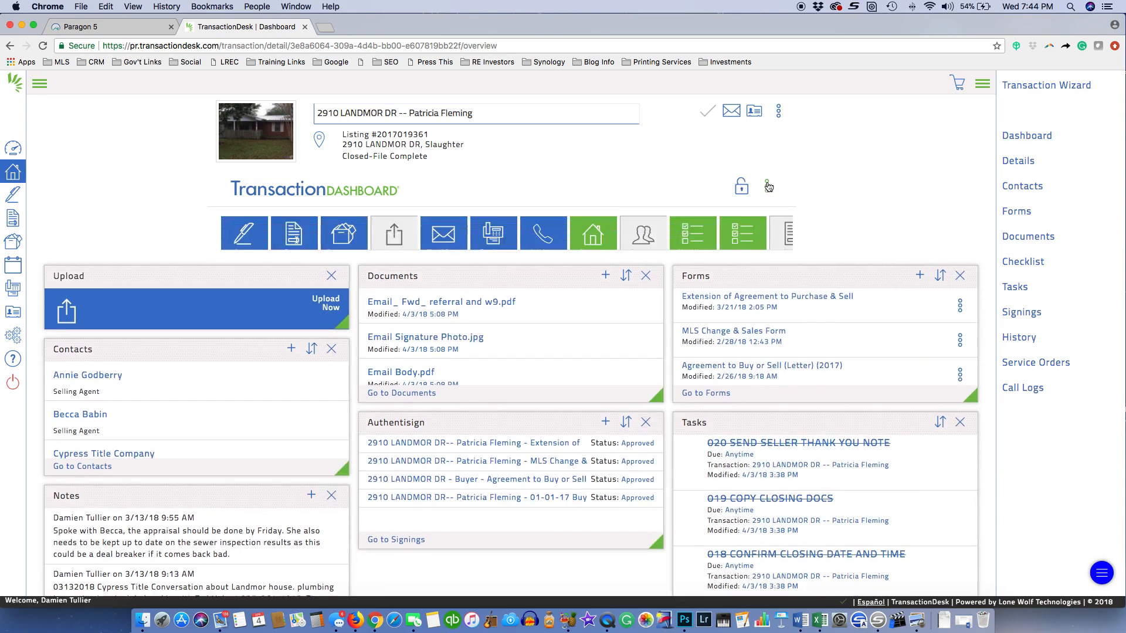
{"action": "scroll", "coordinate": [727, 234], "scroll_direction": "right", "scroll_amount": 5}
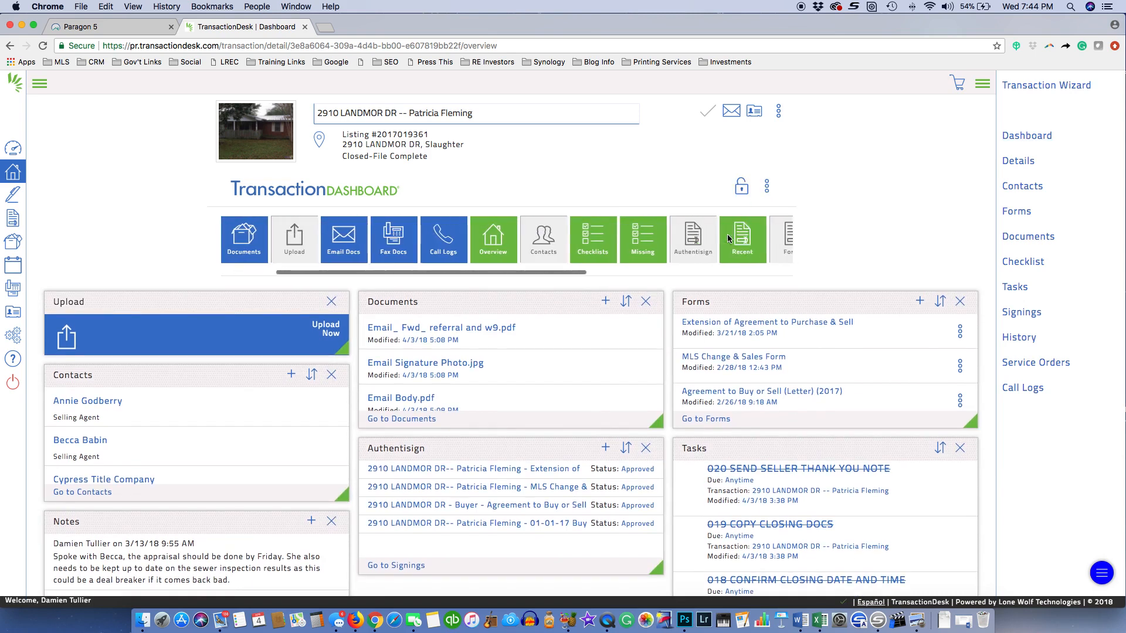
{"action": "scroll", "coordinate": [729, 238], "scroll_direction": "right", "scroll_amount": 3}
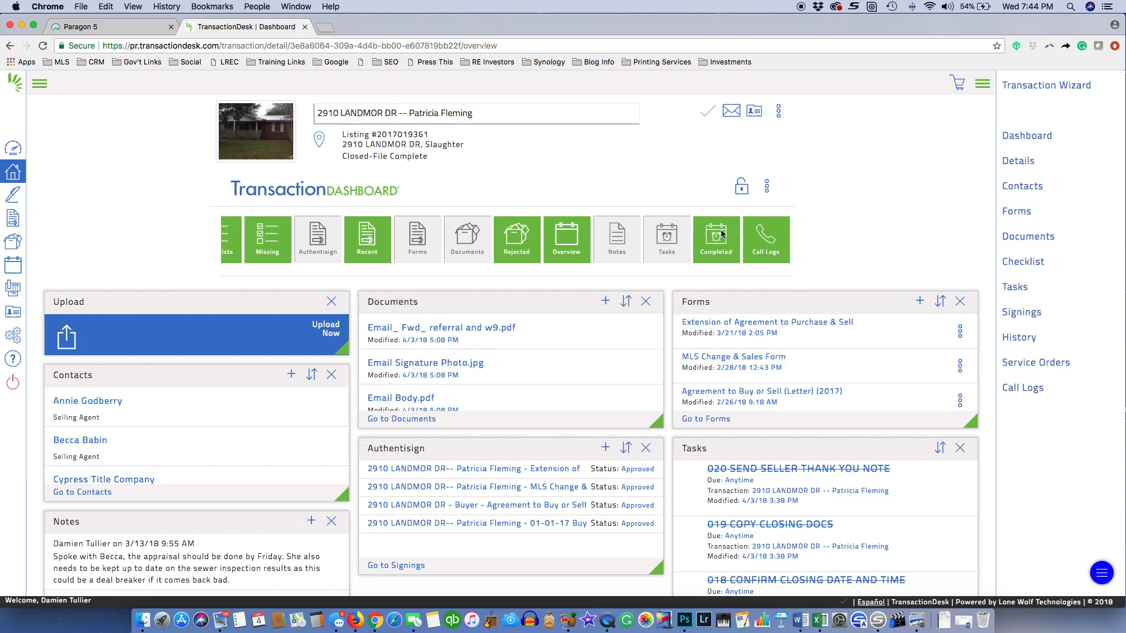
{"action": "mouse_move", "coordinate": [722, 233]}
{"action": "left_mouse_down"}
{"action": "mouse_move", "coordinate": [726, 411]}
{"action": "mouse_move", "coordinate": [719, 229]}
{"action": "mouse_move", "coordinate": [747, 489]}
{"action": "mouse_move", "coordinate": [706, 218]}
{"action": "mouse_move", "coordinate": [719, 230]}
{"action": "left_mouse_up"}
{"action": "left_click", "coordinate": [742, 187]}
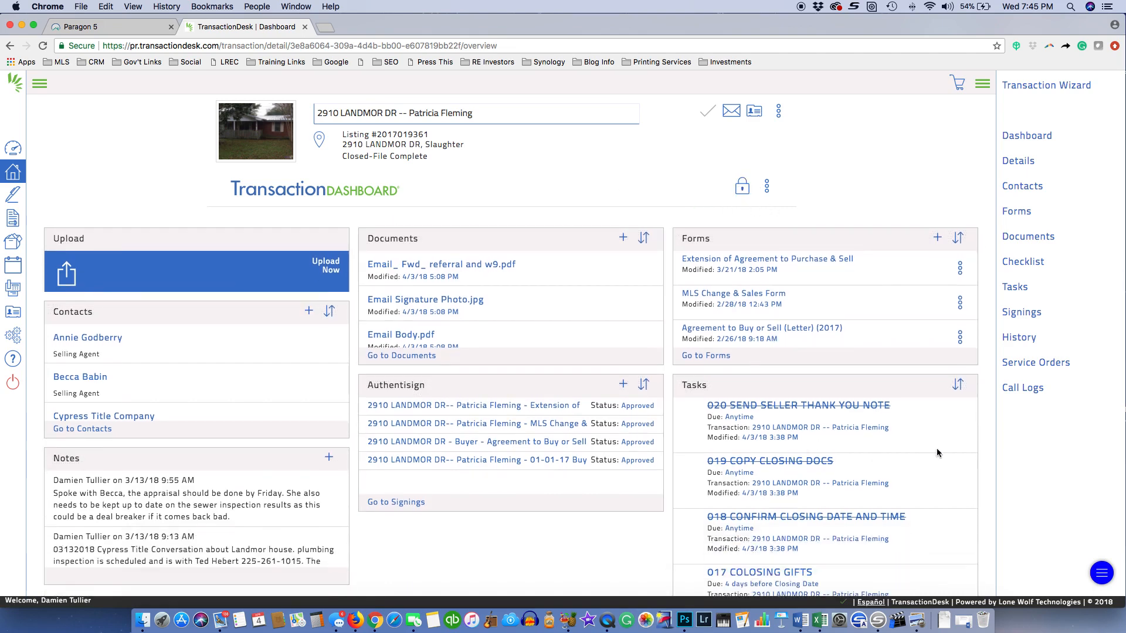
{"action": "scroll", "coordinate": [990, 459], "scroll_direction": "down", "scroll_amount": 2}
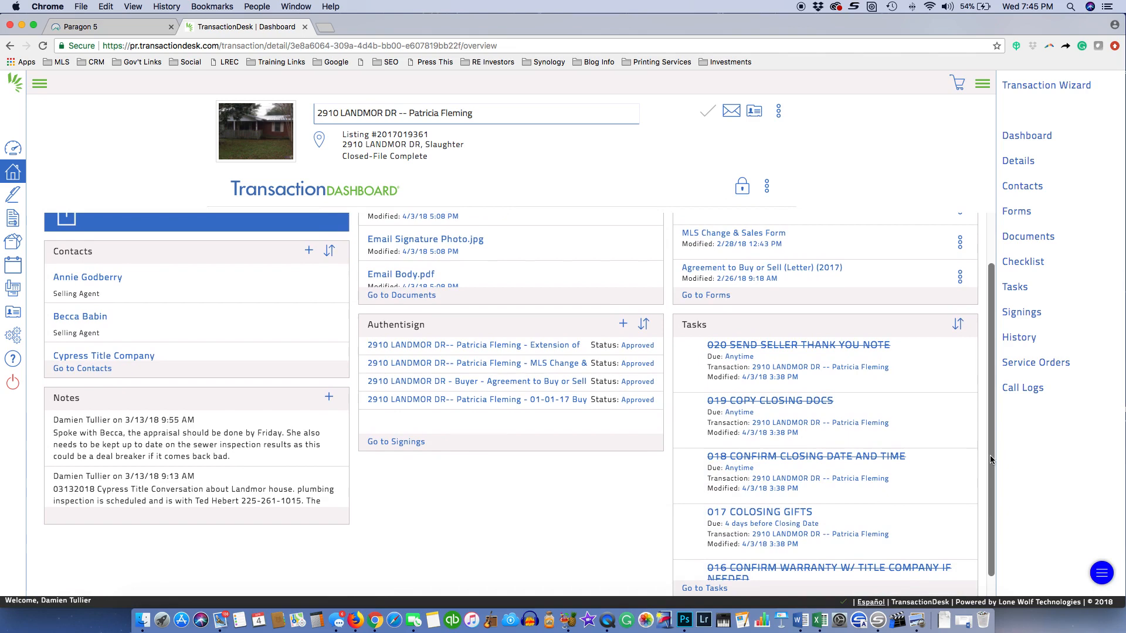
{"action": "scroll", "coordinate": [989, 455], "scroll_direction": "down", "scroll_amount": 1}
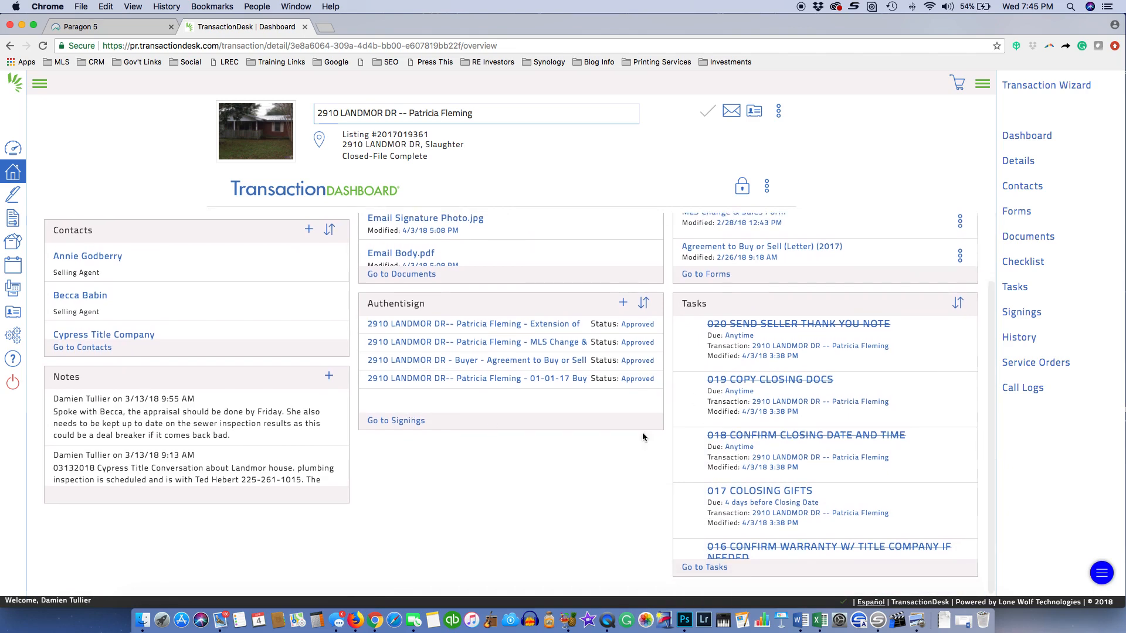
{"action": "scroll", "coordinate": [667, 360], "scroll_direction": "up", "scroll_amount": 3}
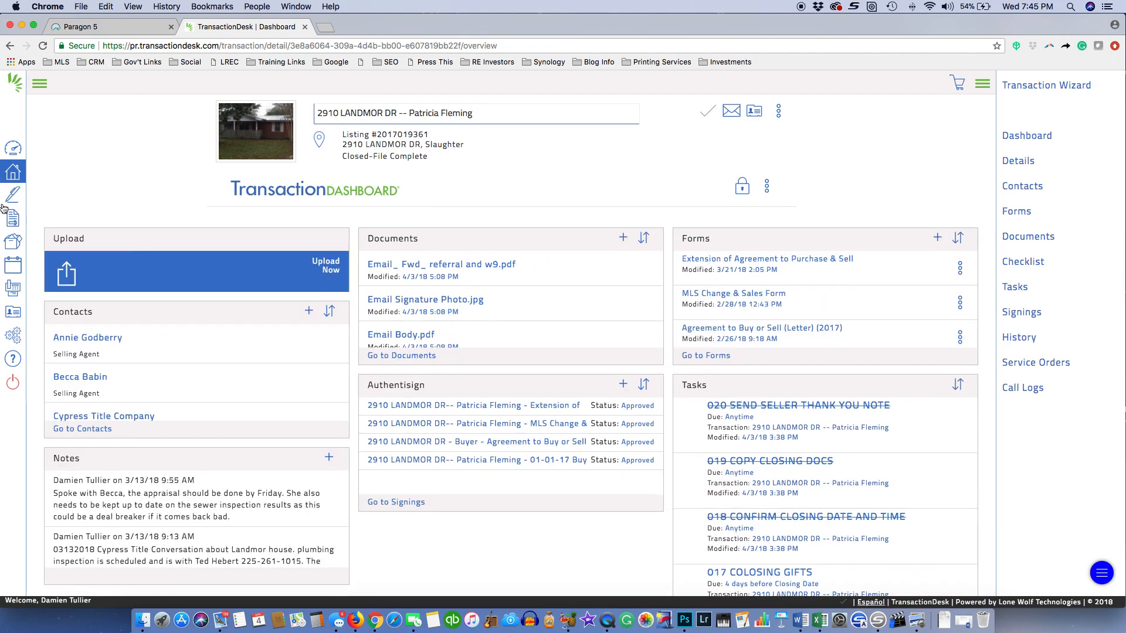
Start a new transaction from the Transactions list and name it Test
{"action": "left_click", "coordinate": [15, 174]}
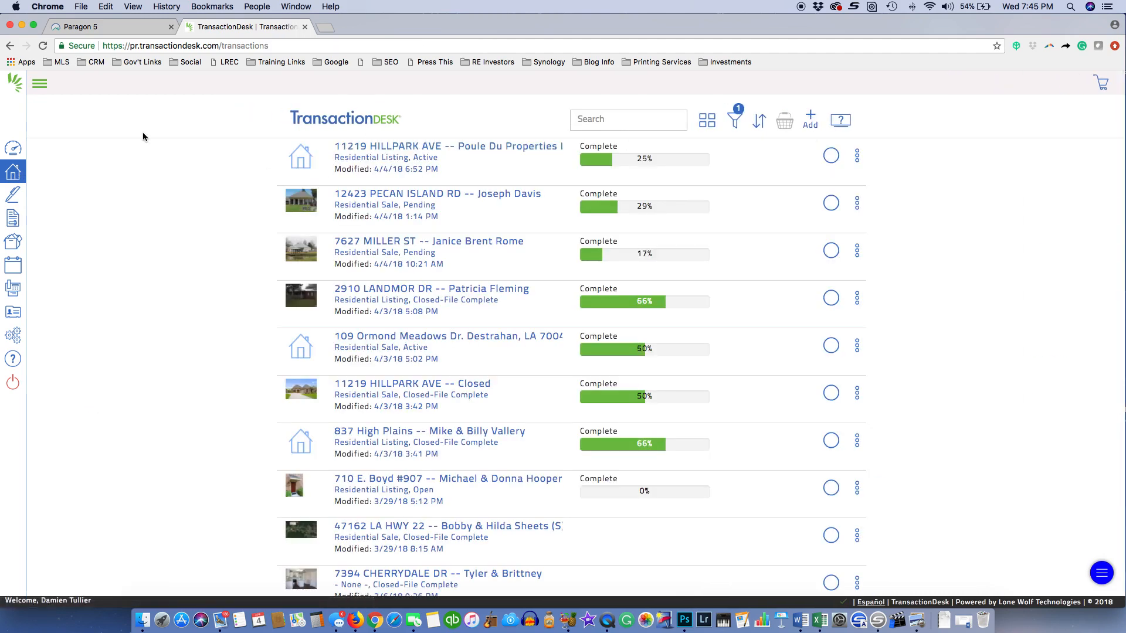
{"action": "left_click", "coordinate": [810, 119]}
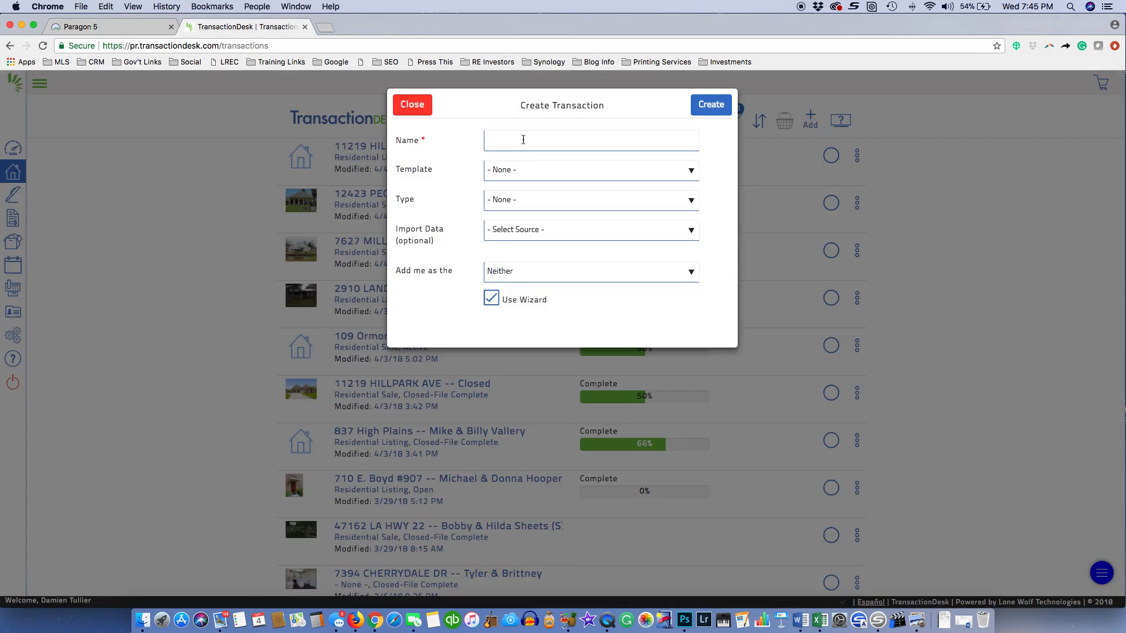
{"action": "left_click", "coordinate": [533, 137]}
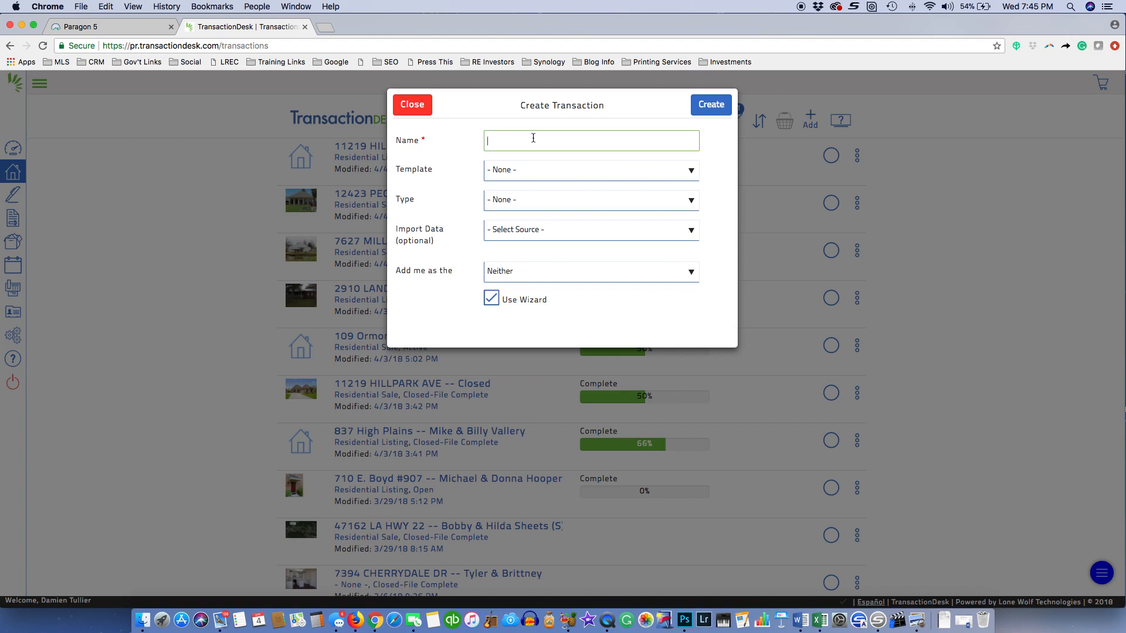
{"action": "type", "text": "Test"}
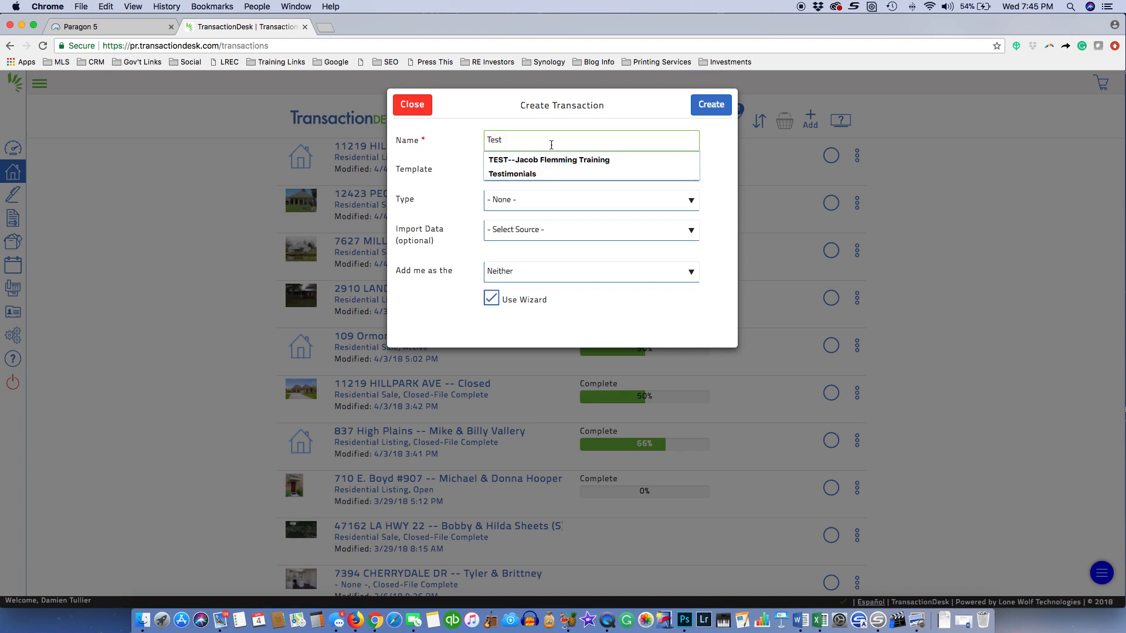
{"action": "left_click", "coordinate": [717, 188]}
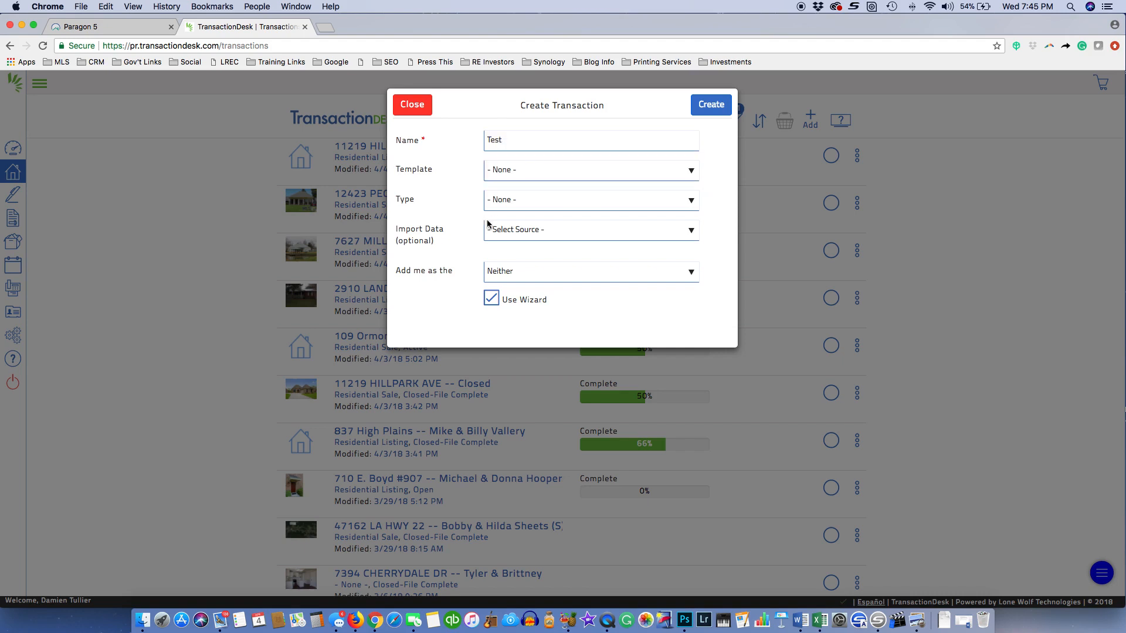
Use the DAMIEN RE/MAX PLUS Residential Listing template with me as Listing Agent, and create it
{"action": "left_click", "coordinate": [526, 172]}
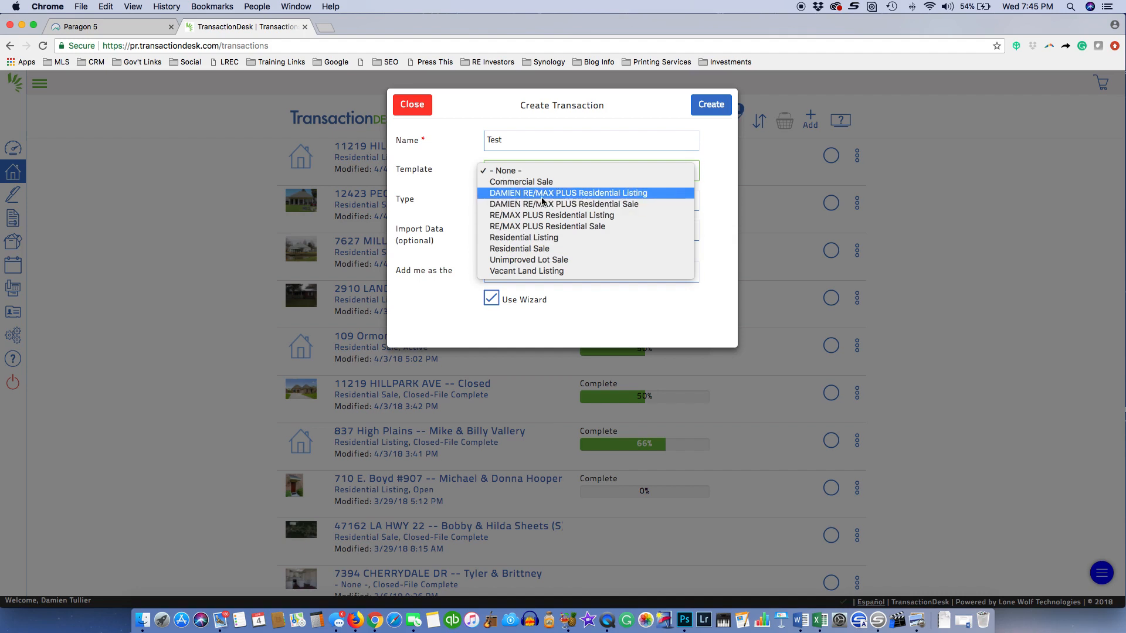
{"action": "left_click", "coordinate": [584, 194]}
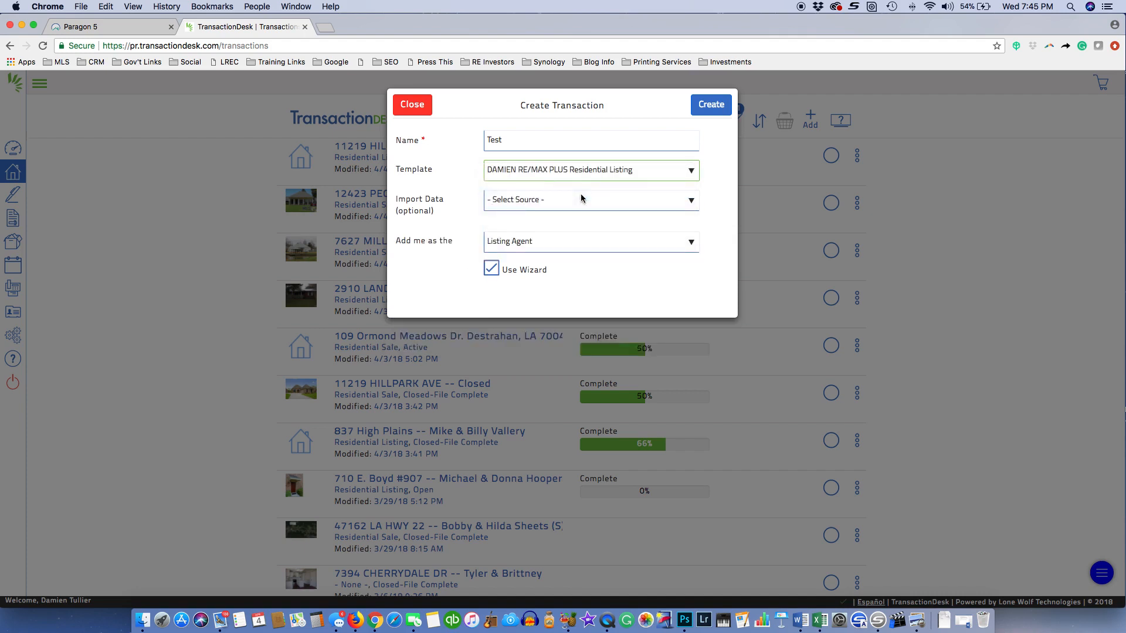
{"action": "left_click", "coordinate": [537, 204]}
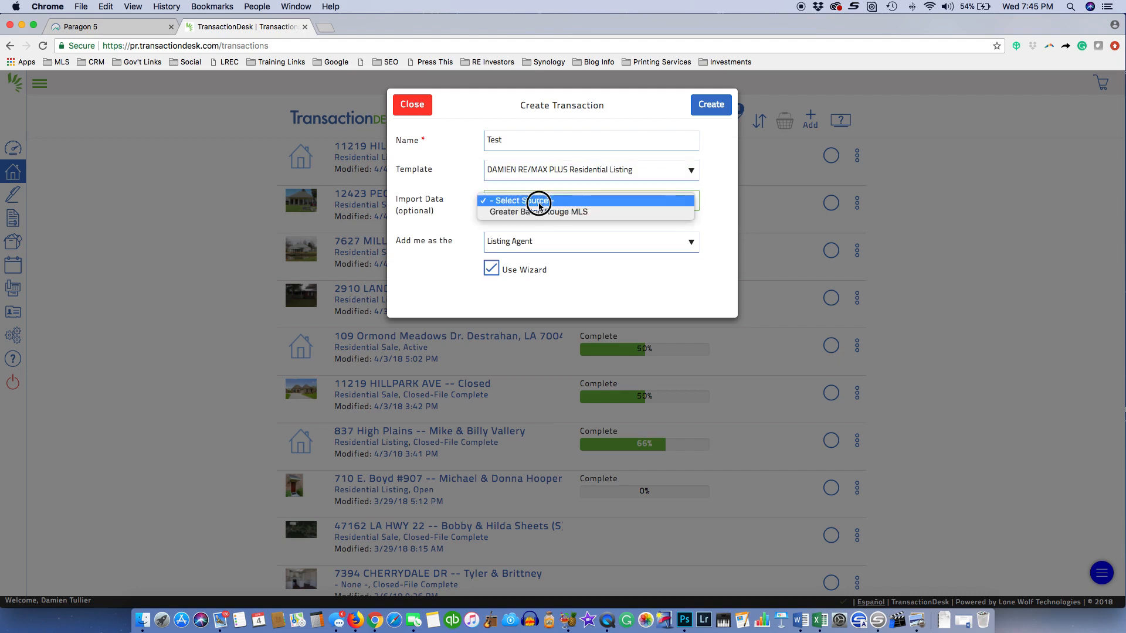
{"action": "left_click", "coordinate": [550, 202]}
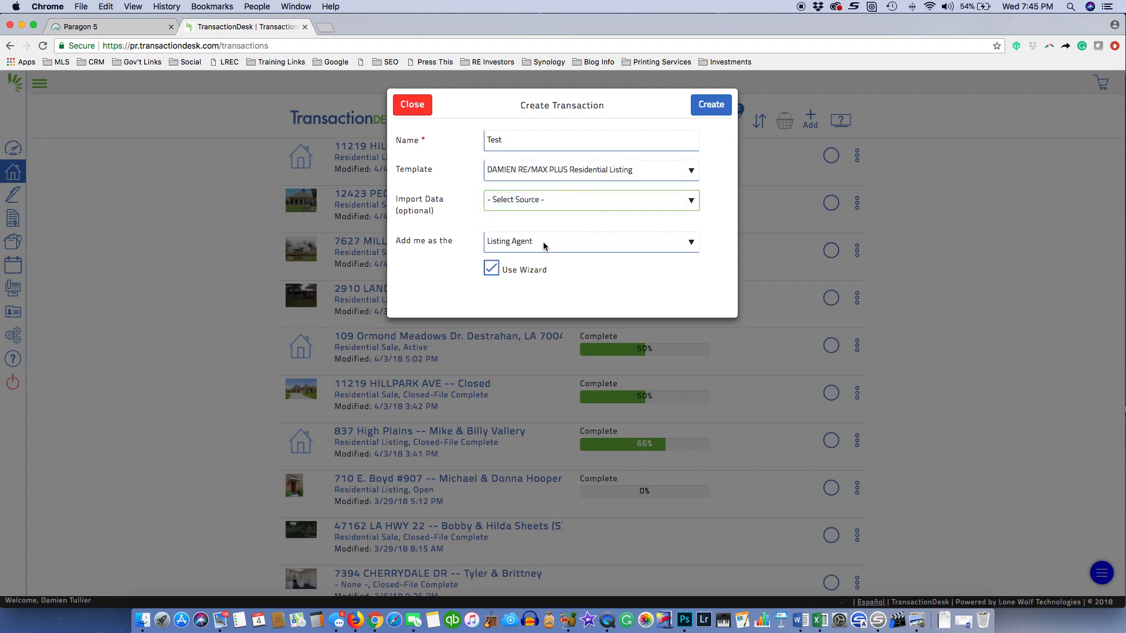
{"action": "left_click", "coordinate": [546, 244]}
{"action": "left_click", "coordinate": [550, 244]}
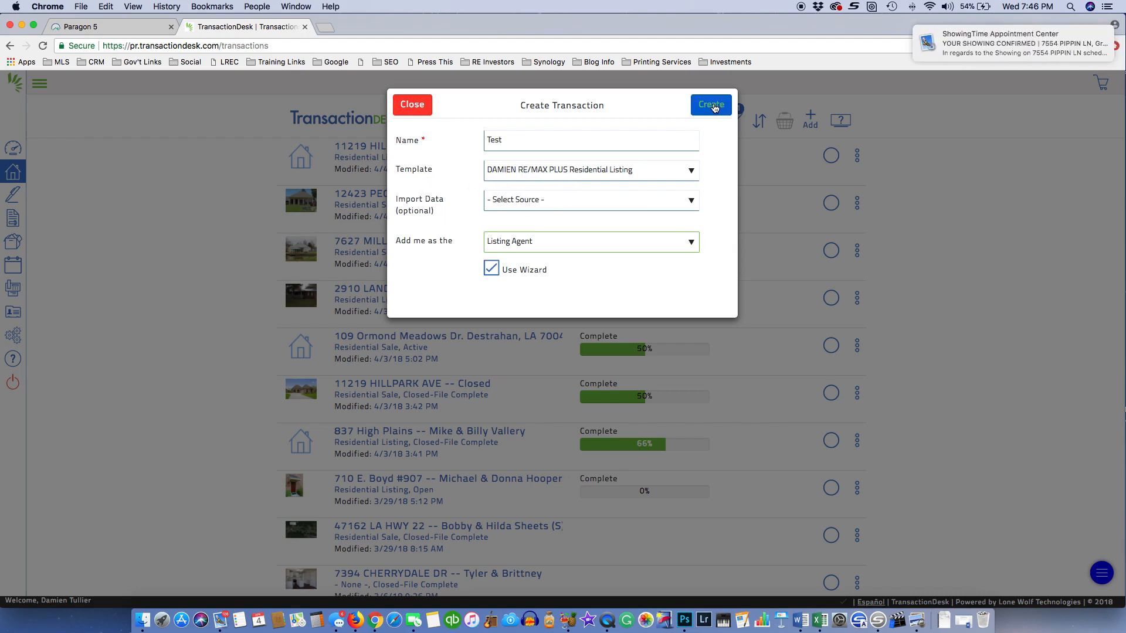
{"action": "left_click", "coordinate": [713, 106]}
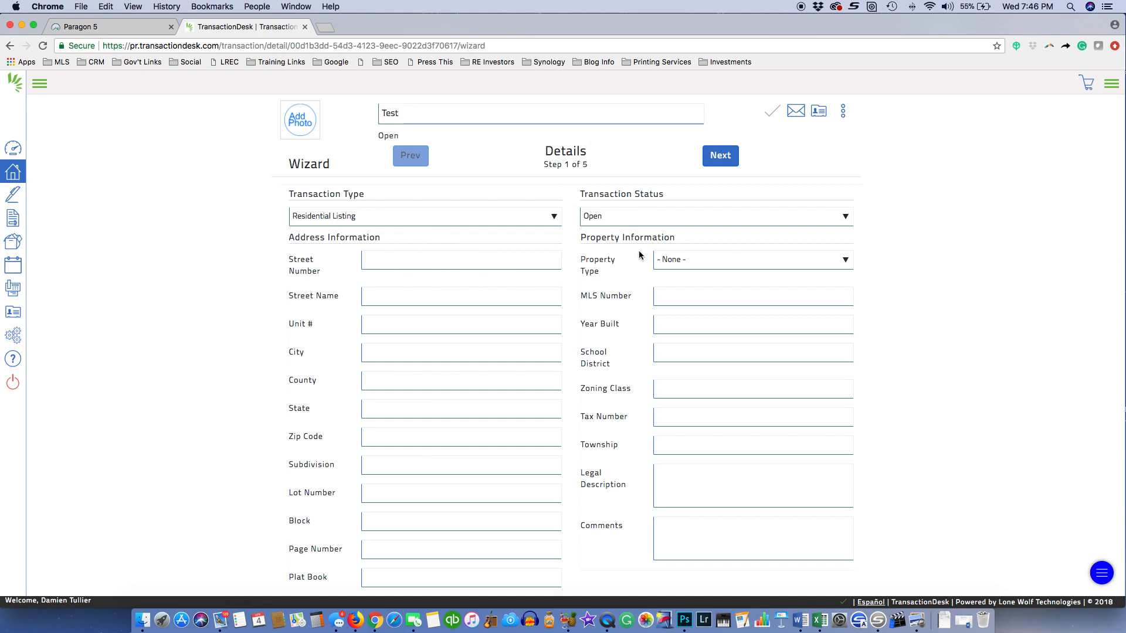
Keep the Transaction Status set to Open
{"action": "scroll", "coordinate": [586, 328], "scroll_direction": "down", "scroll_amount": 3}
{"action": "scroll", "coordinate": [396, 212], "scroll_direction": "up", "scroll_amount": 3}
{"action": "left_click", "coordinate": [612, 218]}
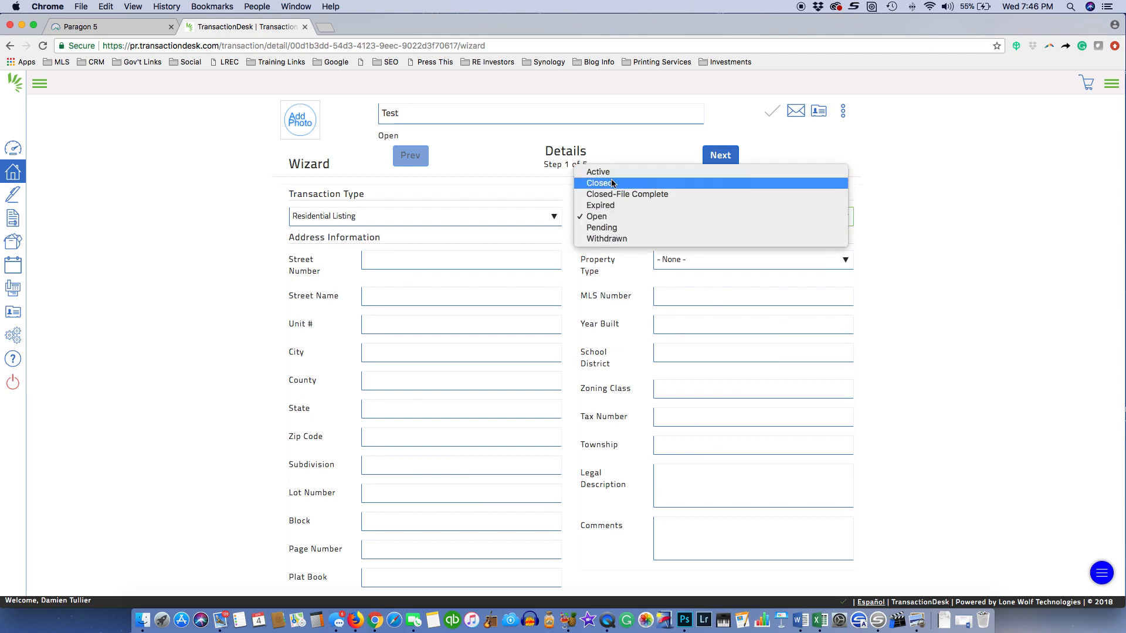
{"action": "left_click", "coordinate": [611, 219]}
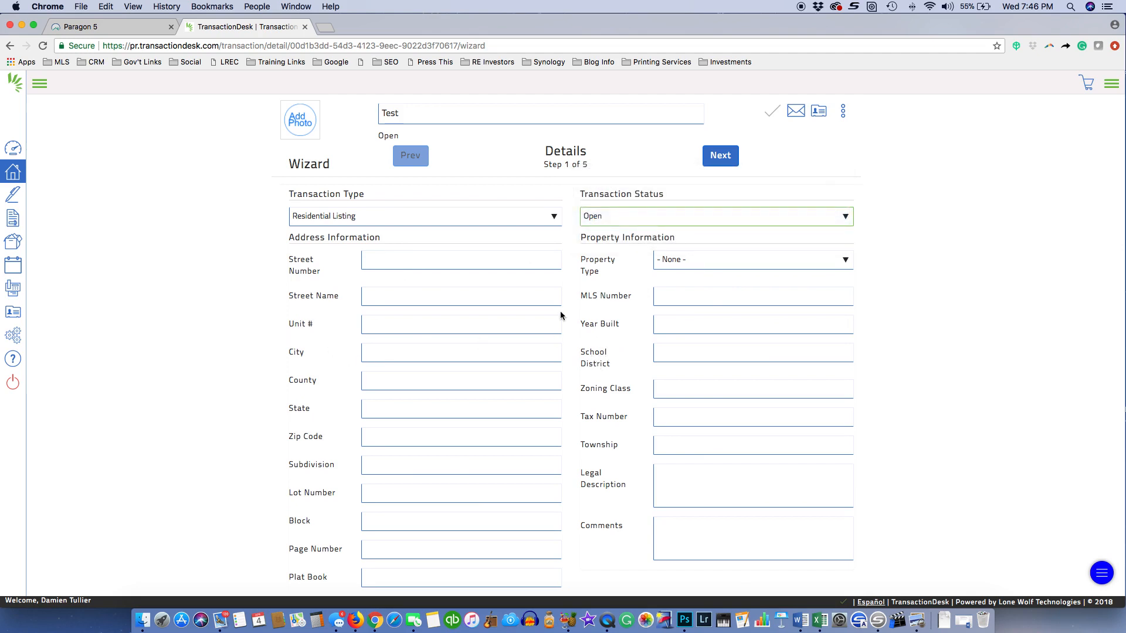
{"action": "double_click", "coordinate": [422, 114]}
{"action": "key", "text": "BackSpace"}
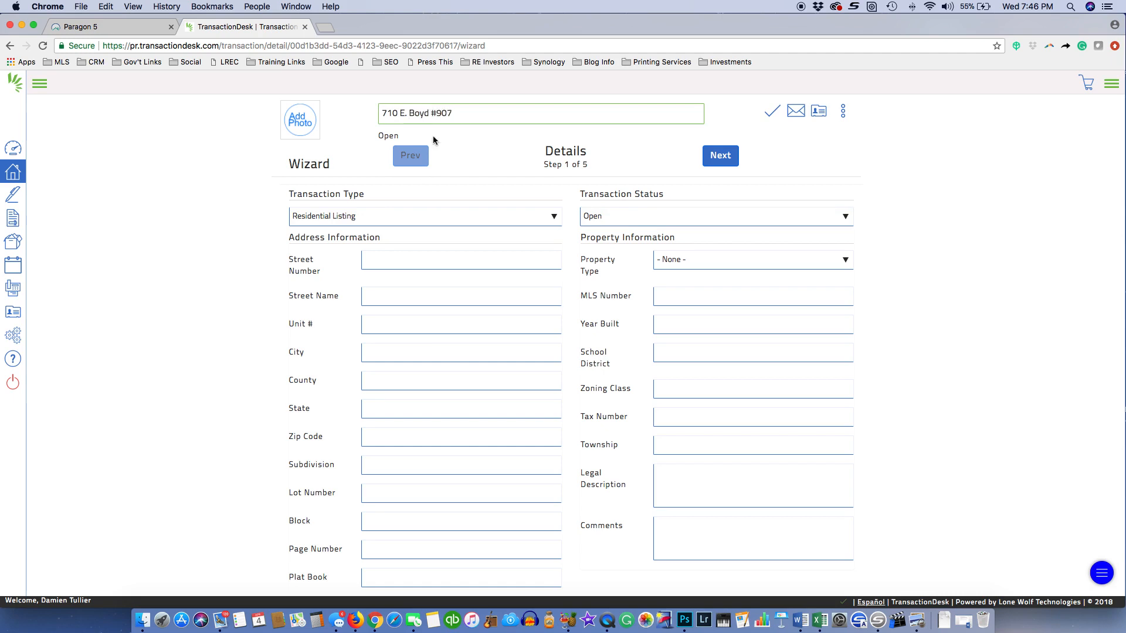
{"action": "left_click", "coordinate": [485, 145]}
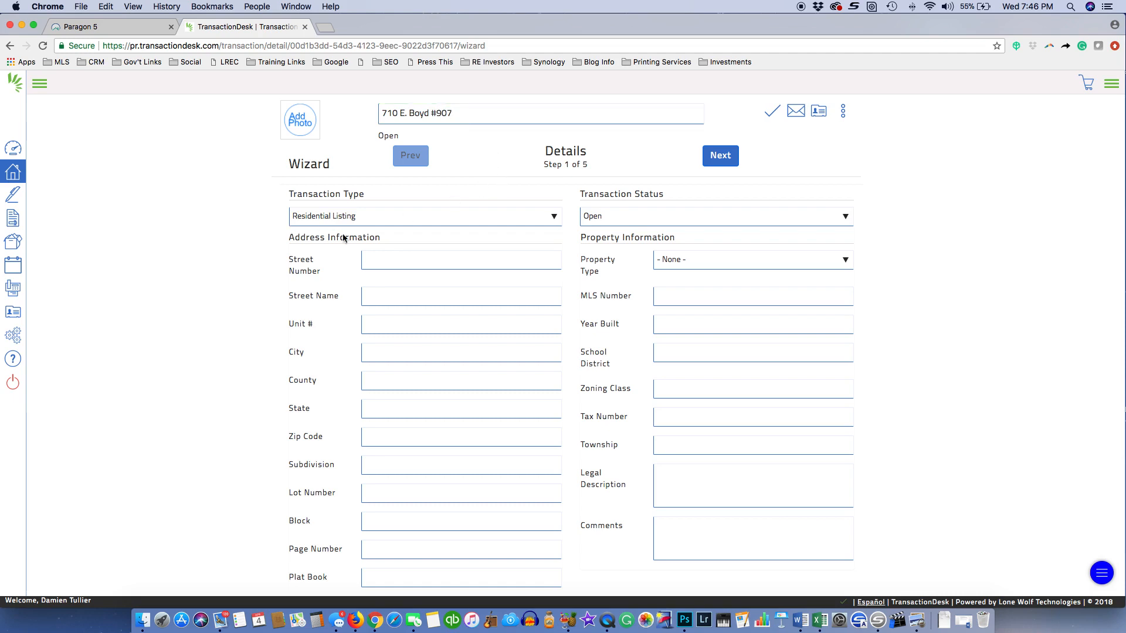
{"action": "left_click", "coordinate": [403, 266]}
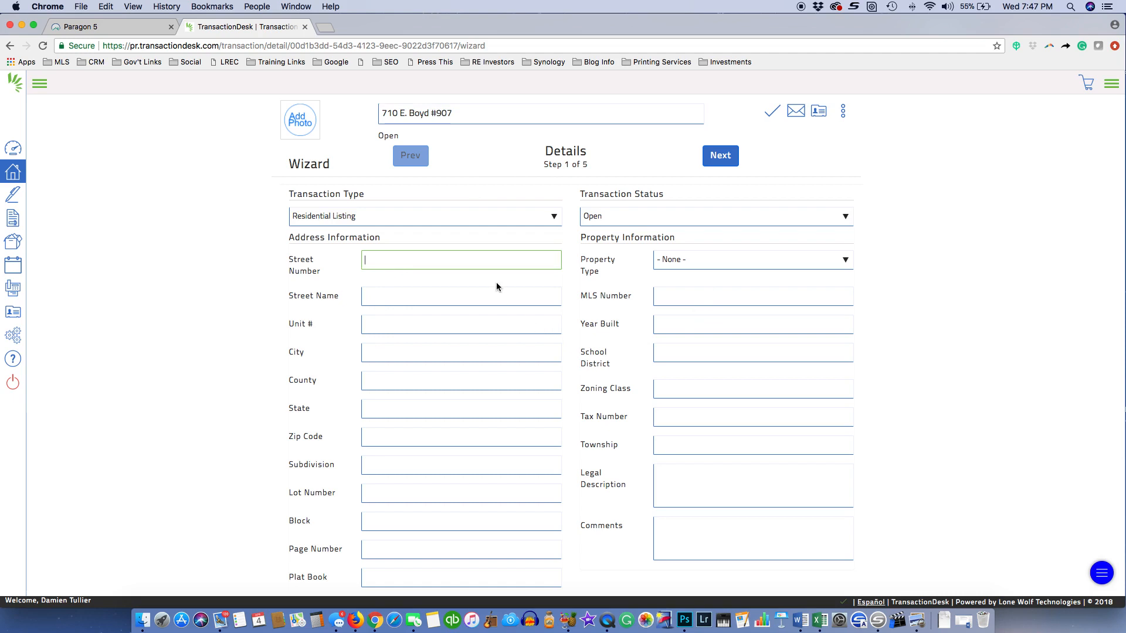
{"action": "scroll", "coordinate": [543, 375], "scroll_direction": "down", "scroll_amount": 5}
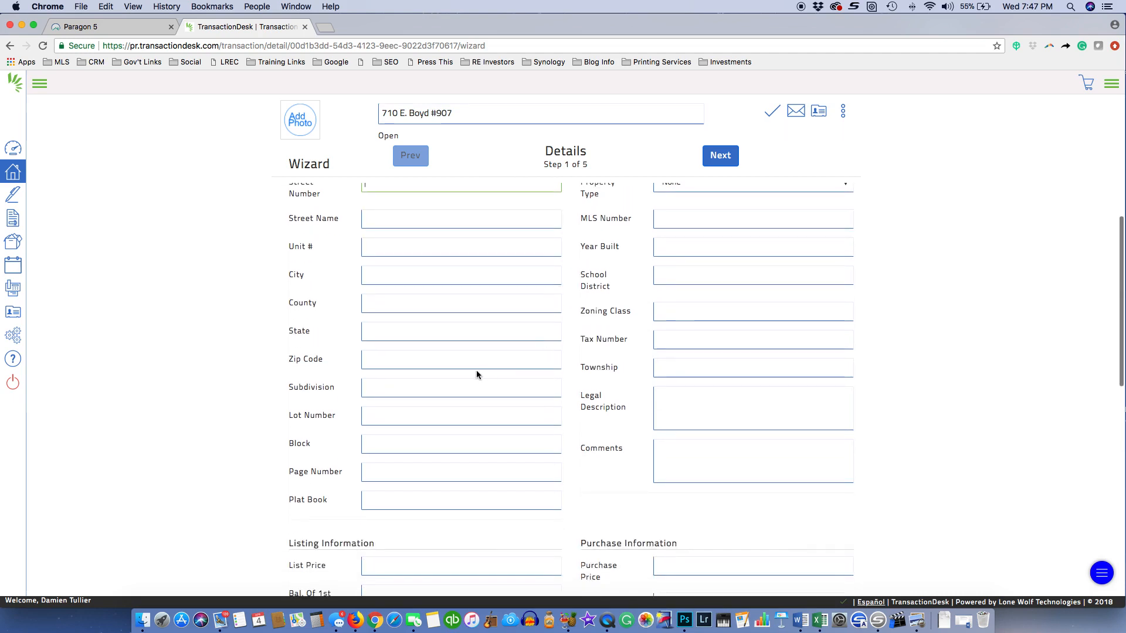
{"action": "scroll", "coordinate": [568, 329], "scroll_direction": "down", "scroll_amount": 5}
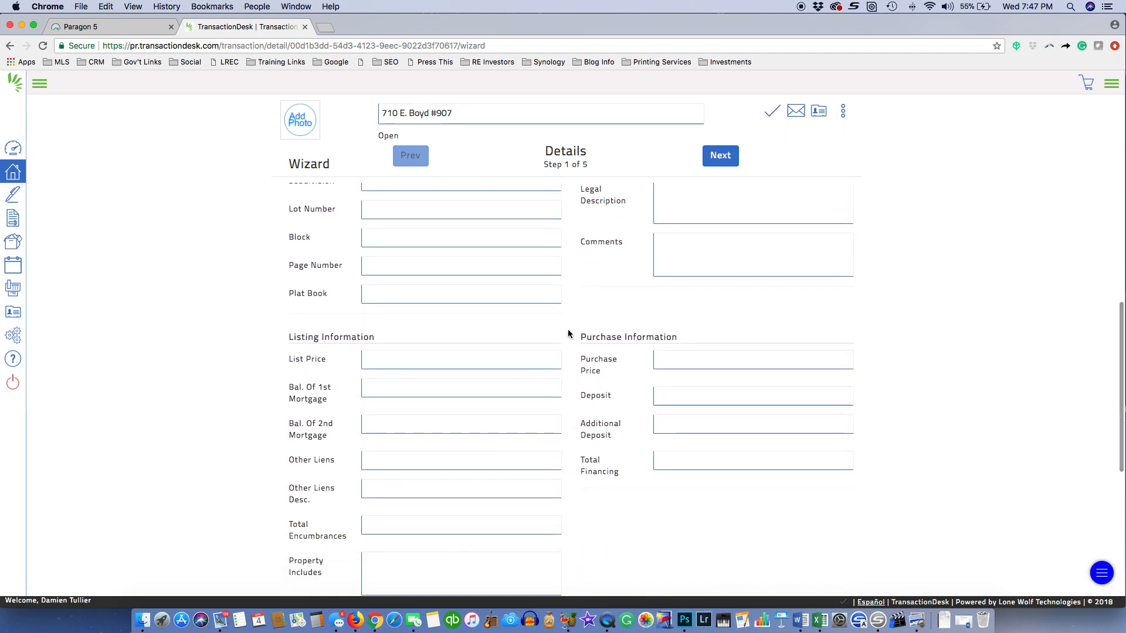
{"action": "scroll", "coordinate": [569, 347], "scroll_direction": "up", "scroll_amount": 10}
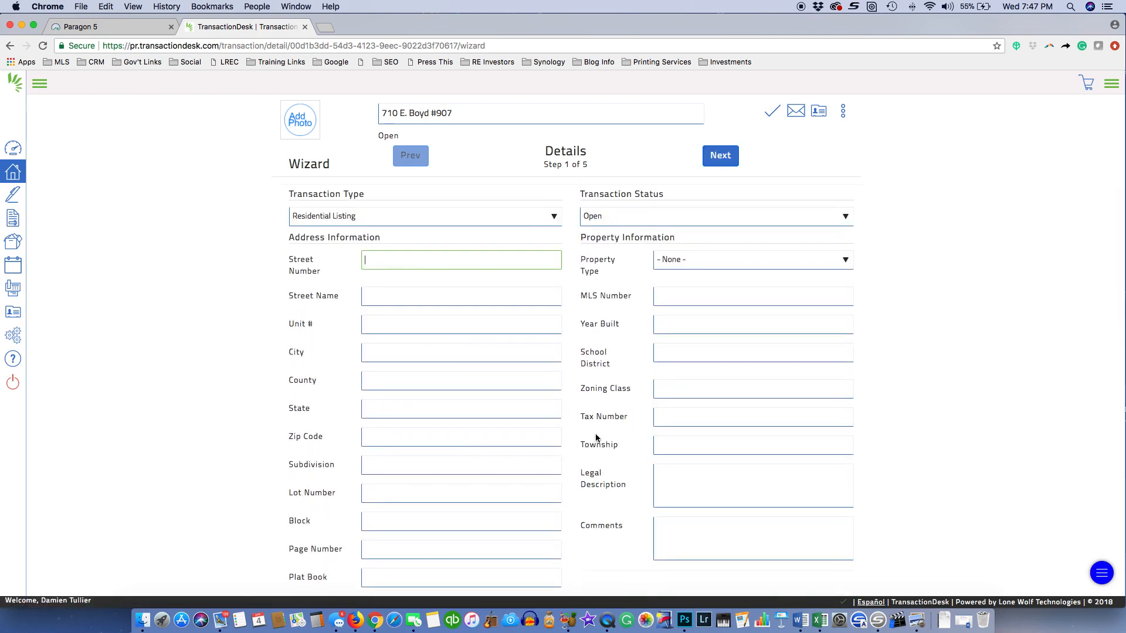
{"action": "scroll", "coordinate": [595, 438], "scroll_direction": "down", "scroll_amount": 3}
{"action": "scroll", "coordinate": [599, 422], "scroll_direction": "up", "scroll_amount": 3}
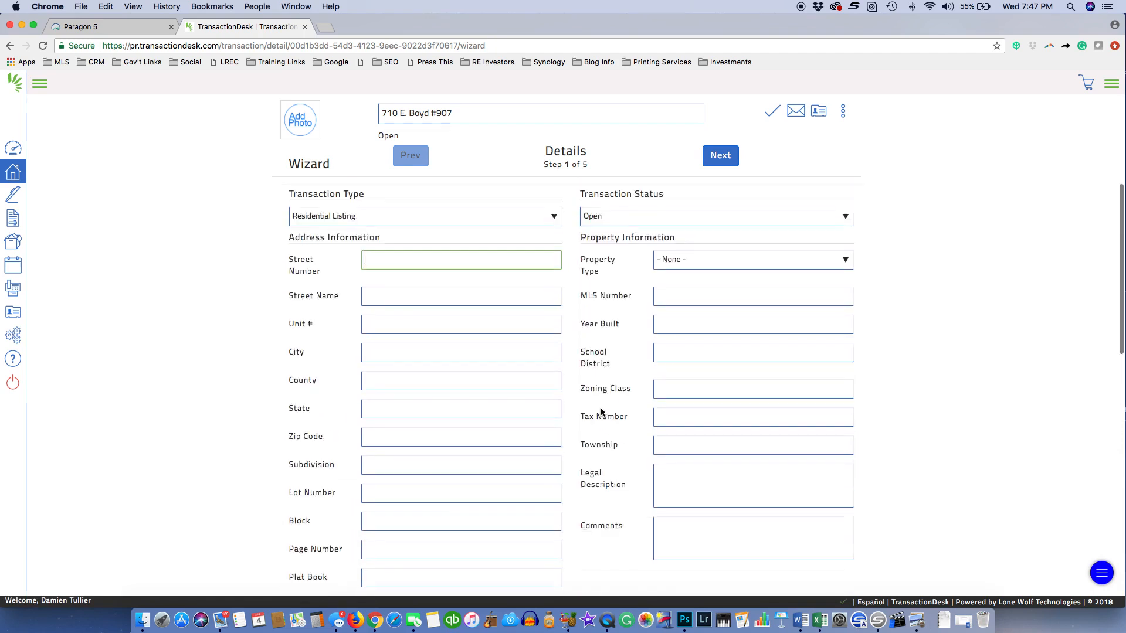
{"action": "left_click", "coordinate": [710, 162]}
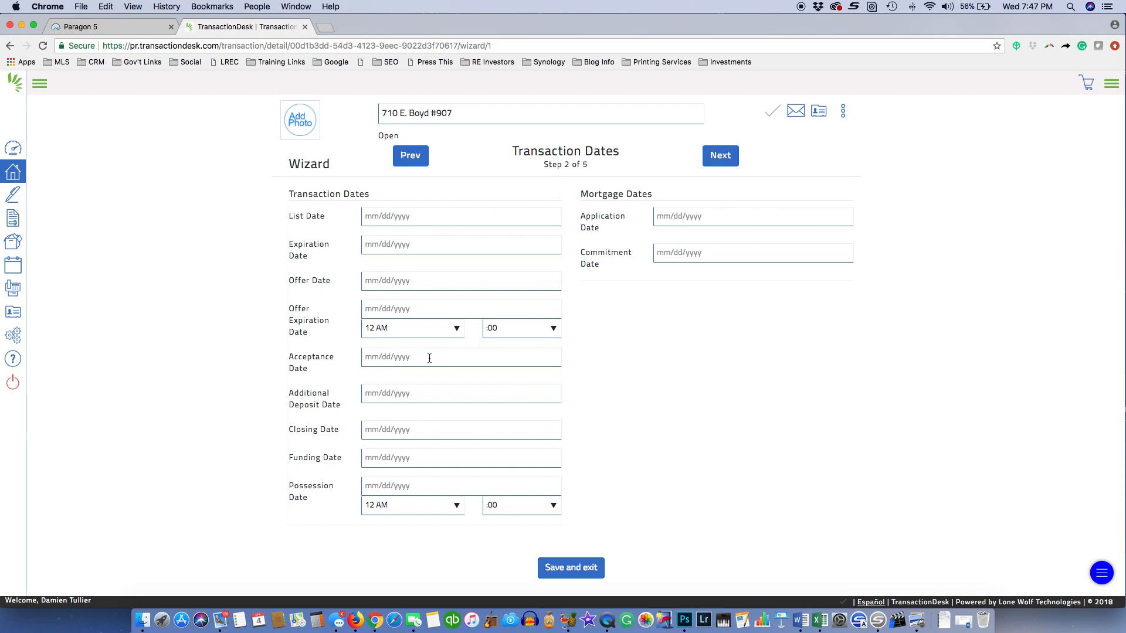
Set List Date to 04/04/2018 and Acceptance Date to 04/05/2018
{"action": "left_click", "coordinate": [430, 218]}
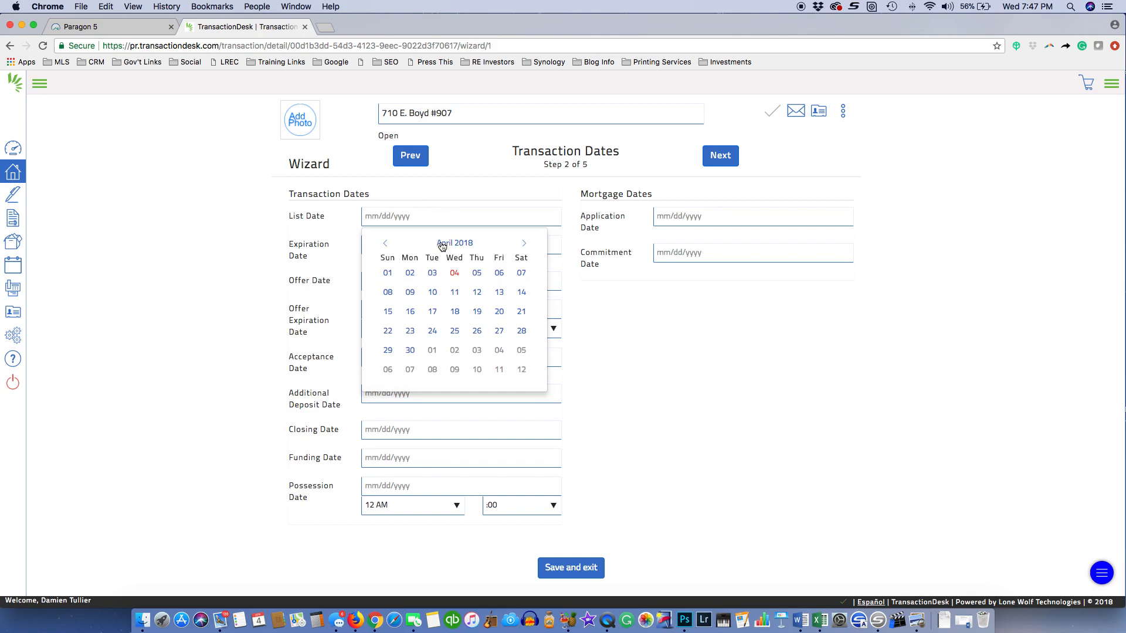
{"action": "left_click", "coordinate": [455, 275]}
{"action": "left_click", "coordinate": [397, 359]}
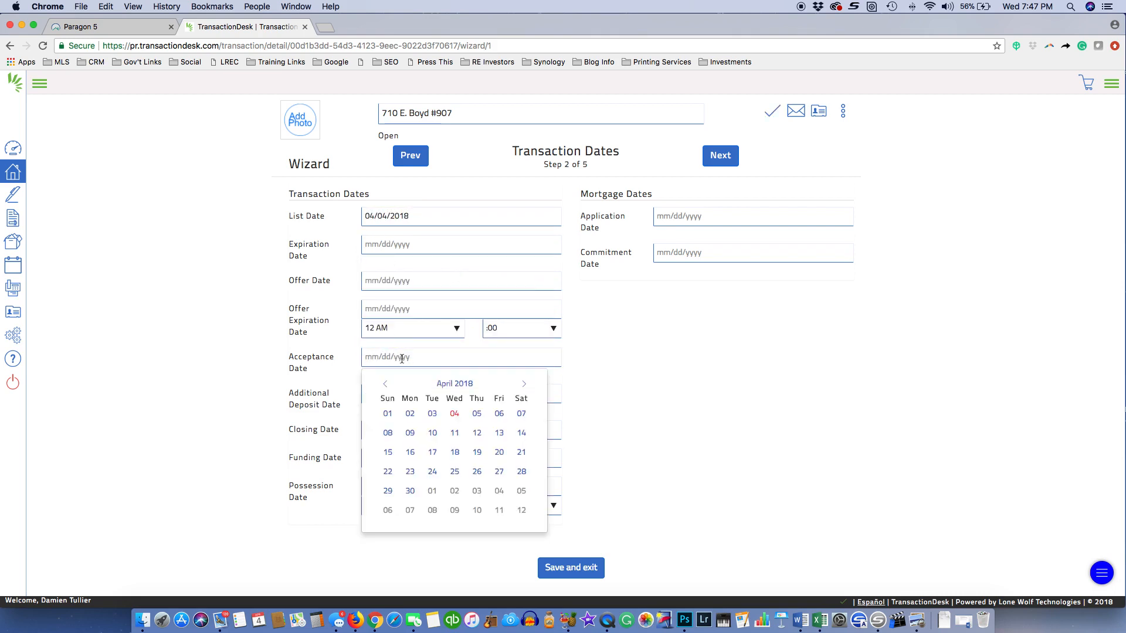
{"action": "left_click", "coordinate": [476, 417]}
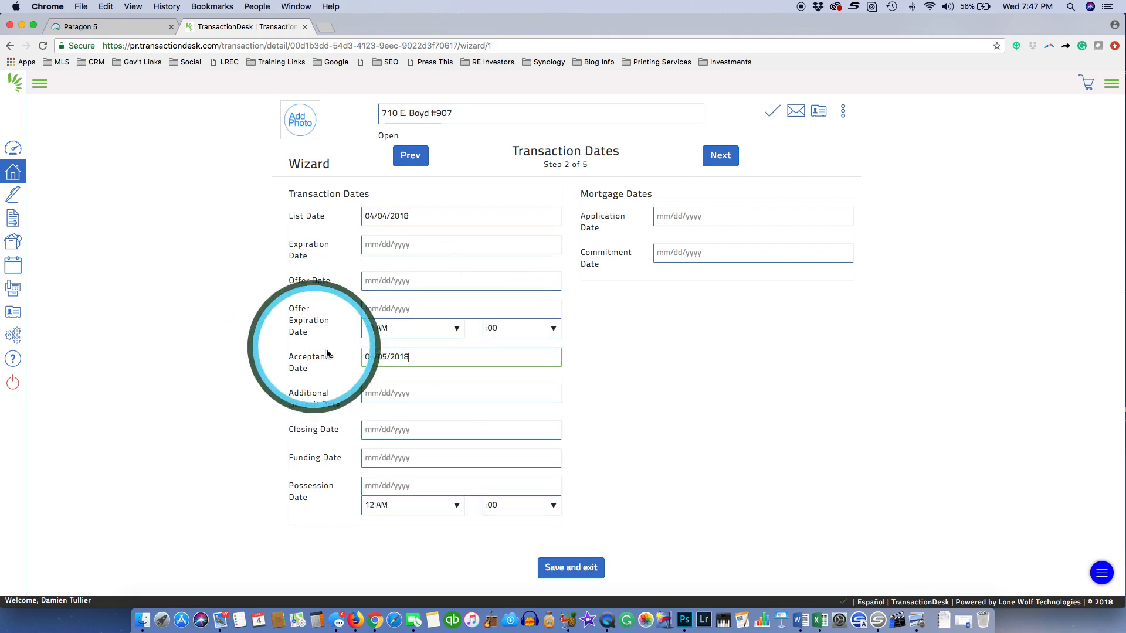
Set Additional Deposit Date to 04/06/2018 and Closing Date to 04/30/2018, then continue
{"action": "left_click", "coordinate": [430, 398]}
{"action": "left_click", "coordinate": [498, 451]}
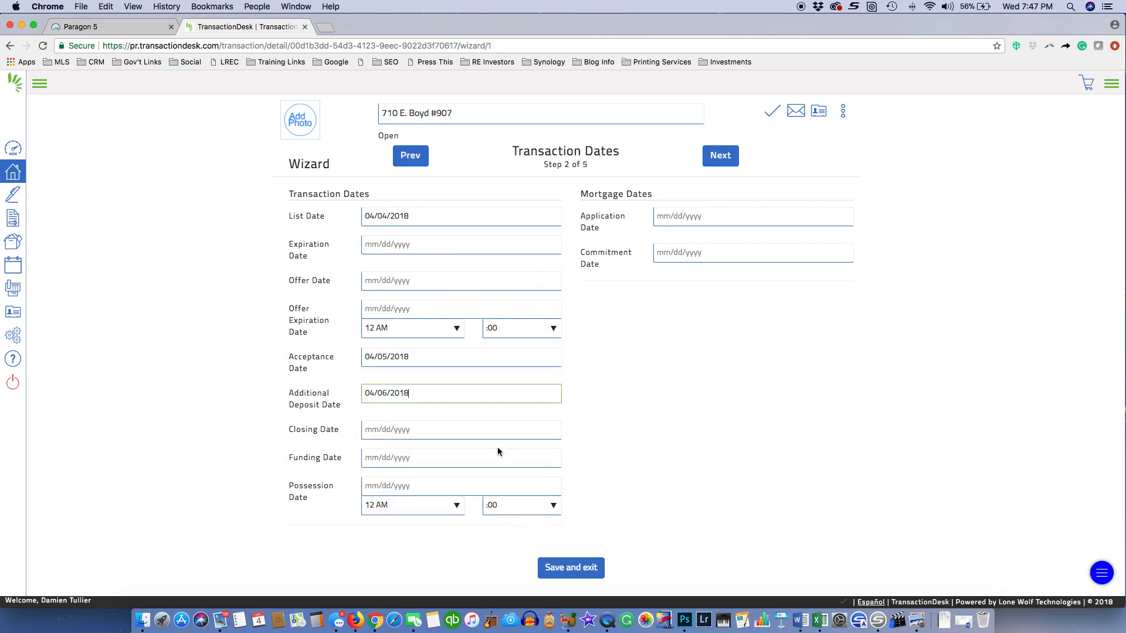
{"action": "left_click", "coordinate": [404, 431]}
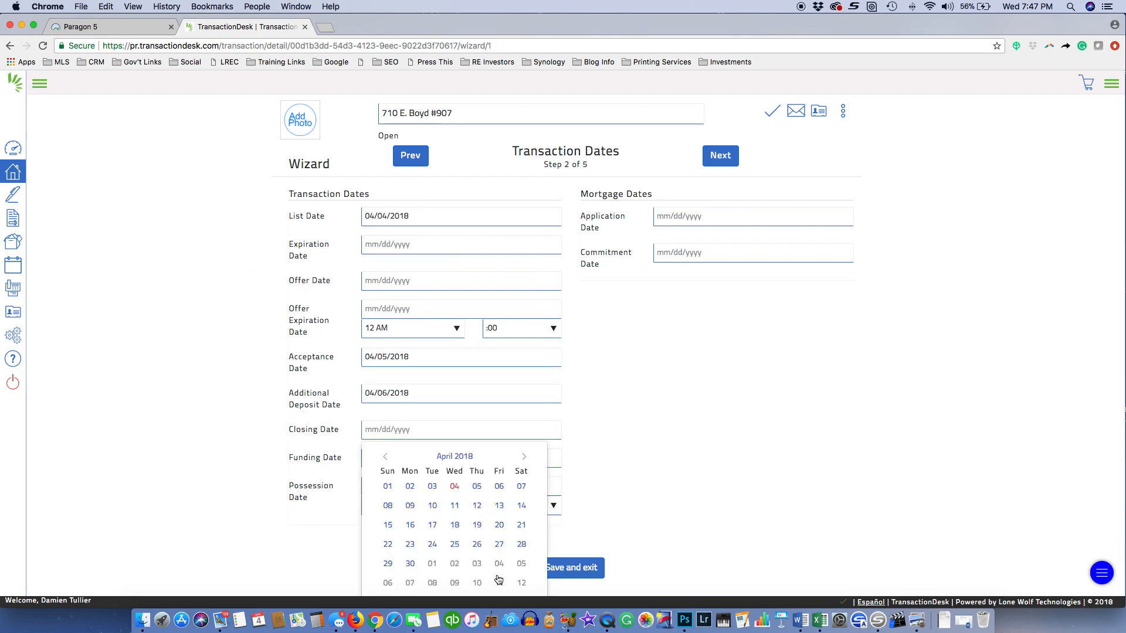
{"action": "left_click", "coordinate": [410, 563]}
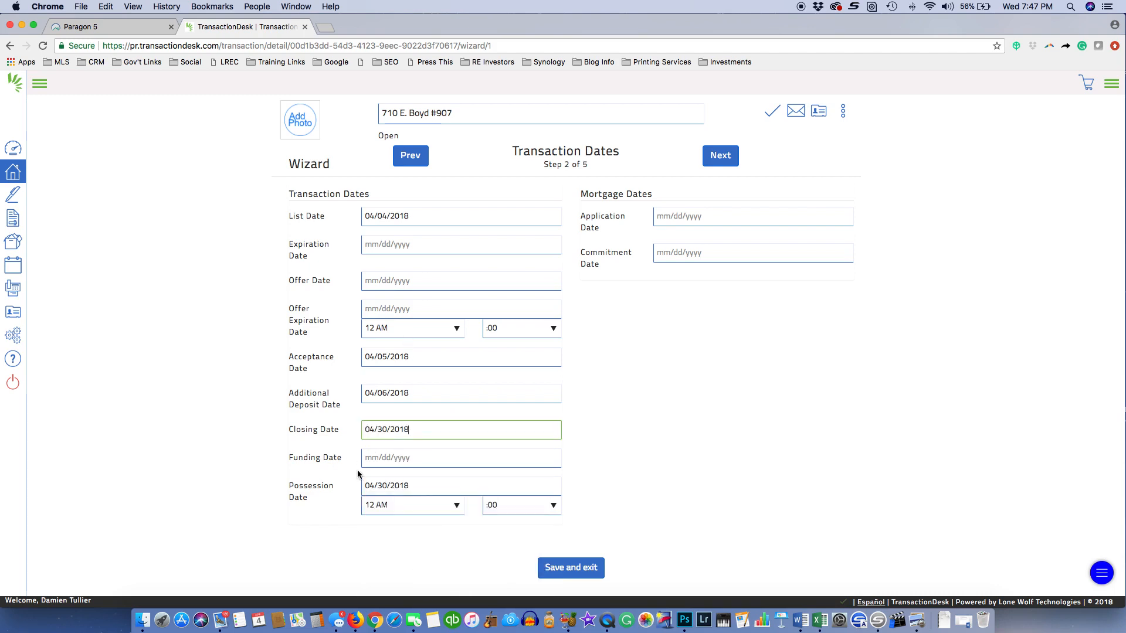
{"action": "scroll", "coordinate": [595, 433], "scroll_direction": "down", "scroll_amount": 2}
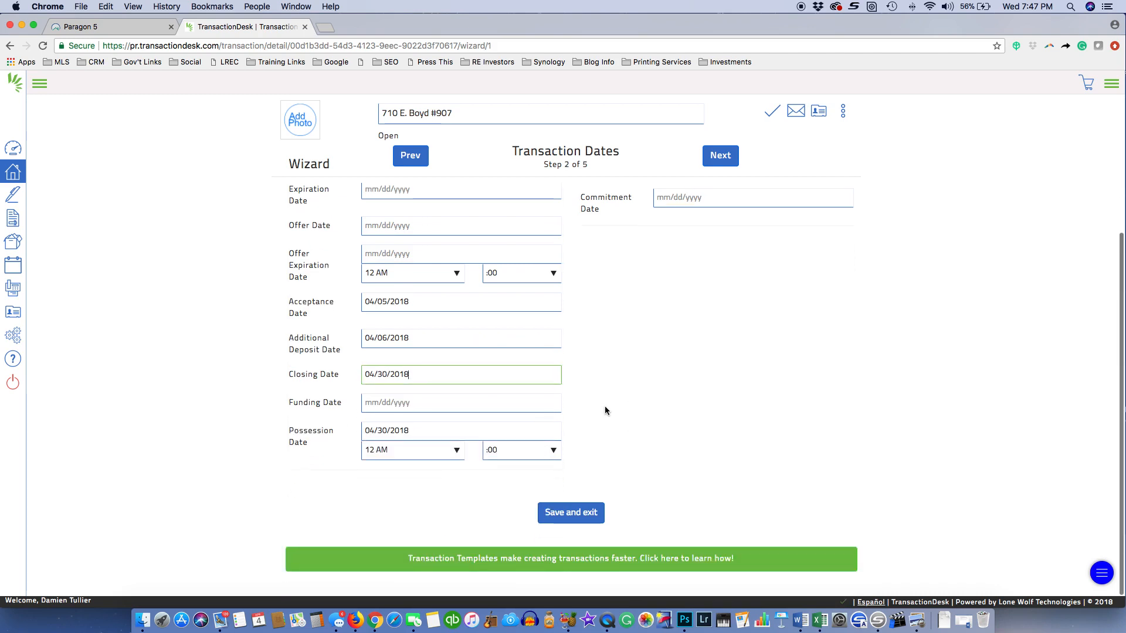
{"action": "scroll", "coordinate": [605, 409], "scroll_direction": "up", "scroll_amount": 2}
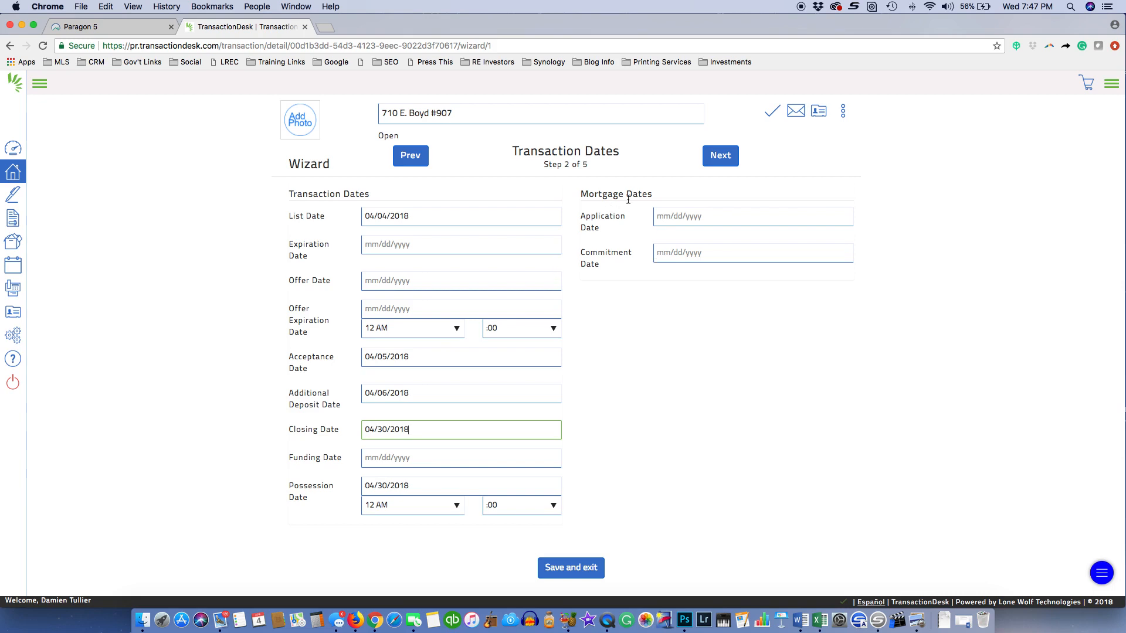
{"action": "left_click", "coordinate": [721, 157]}
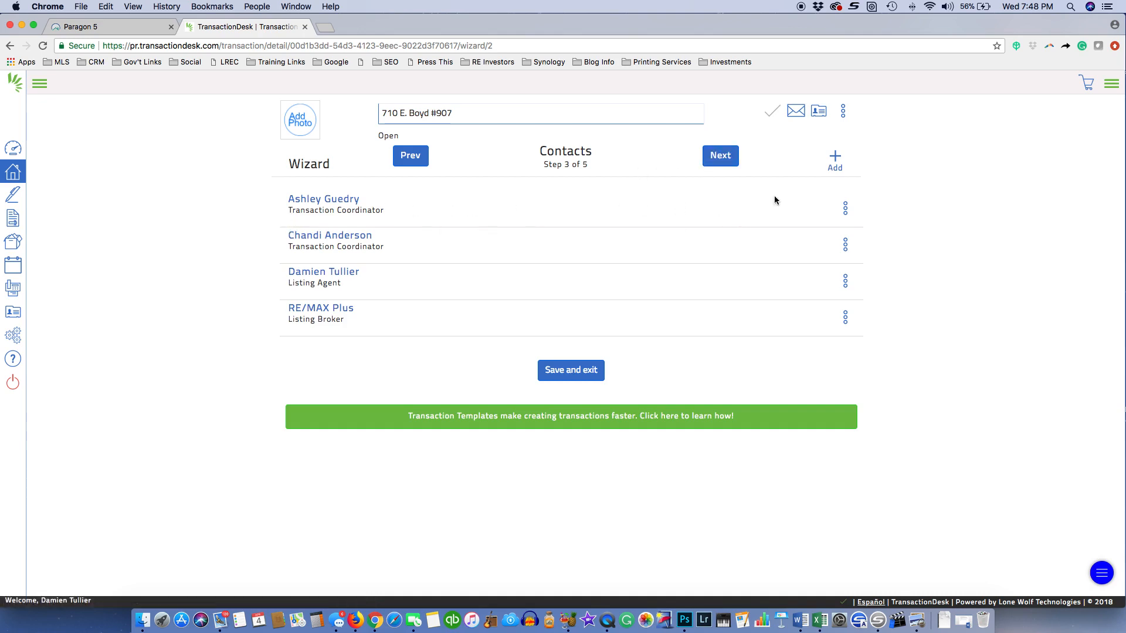
Advance past Contacts and Forms without adding any forms, reaching the Documents step
{"action": "left_click", "coordinate": [726, 159]}
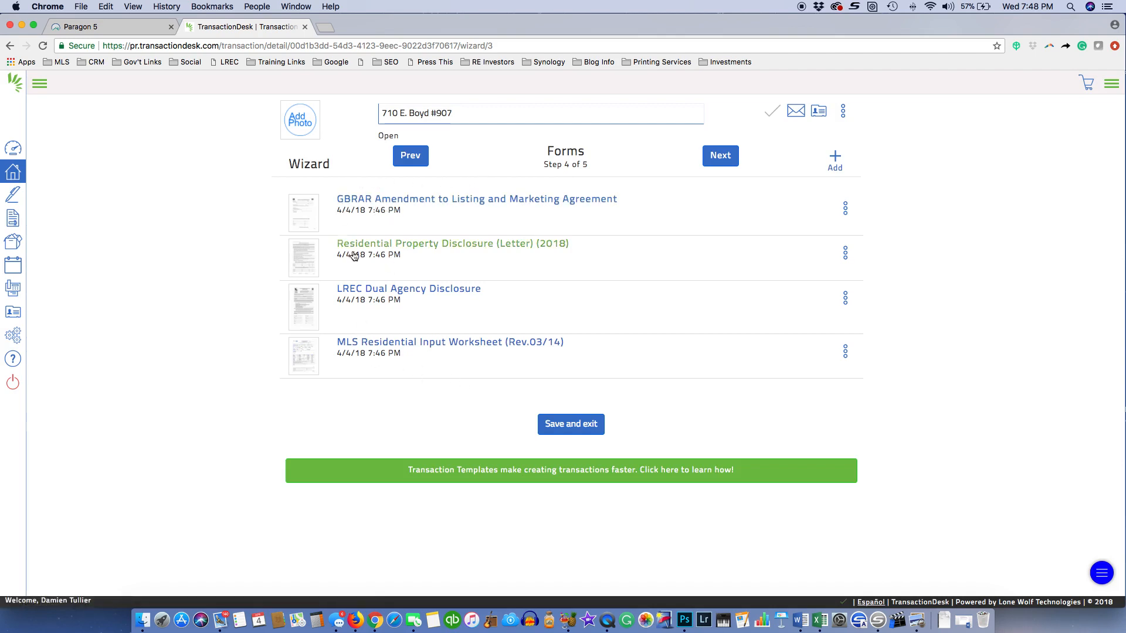
{"action": "left_click", "coordinate": [835, 157]}
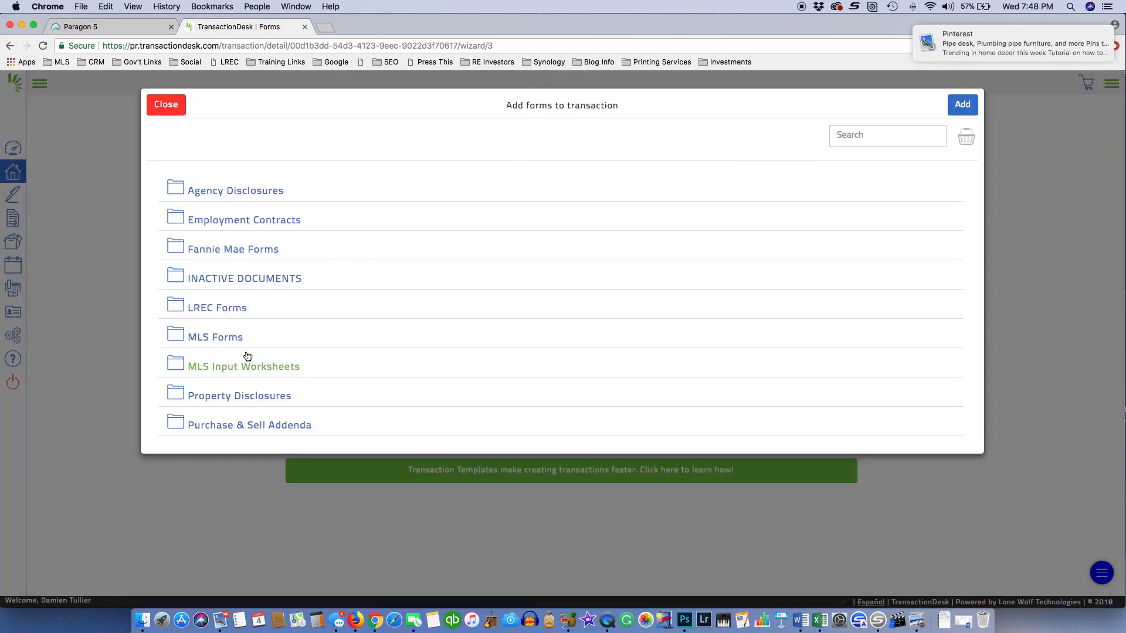
{"action": "scroll", "coordinate": [247, 351], "scroll_direction": "down", "scroll_amount": 2}
{"action": "scroll", "coordinate": [246, 345], "scroll_direction": "up", "scroll_amount": 2}
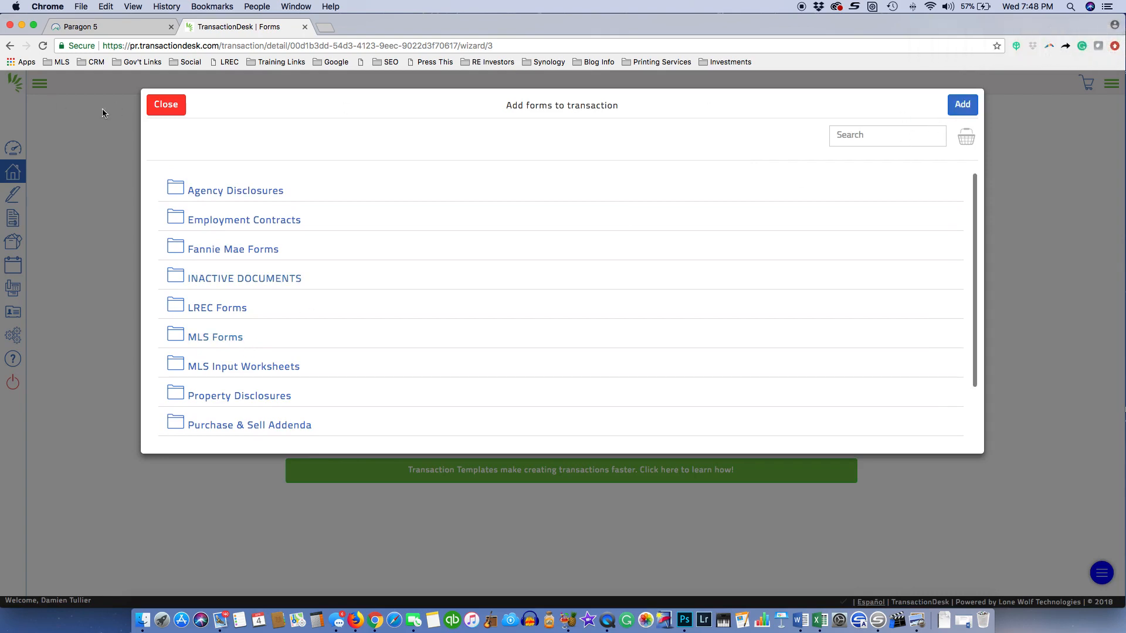
{"action": "left_click", "coordinate": [166, 105]}
{"action": "left_click", "coordinate": [720, 156]}
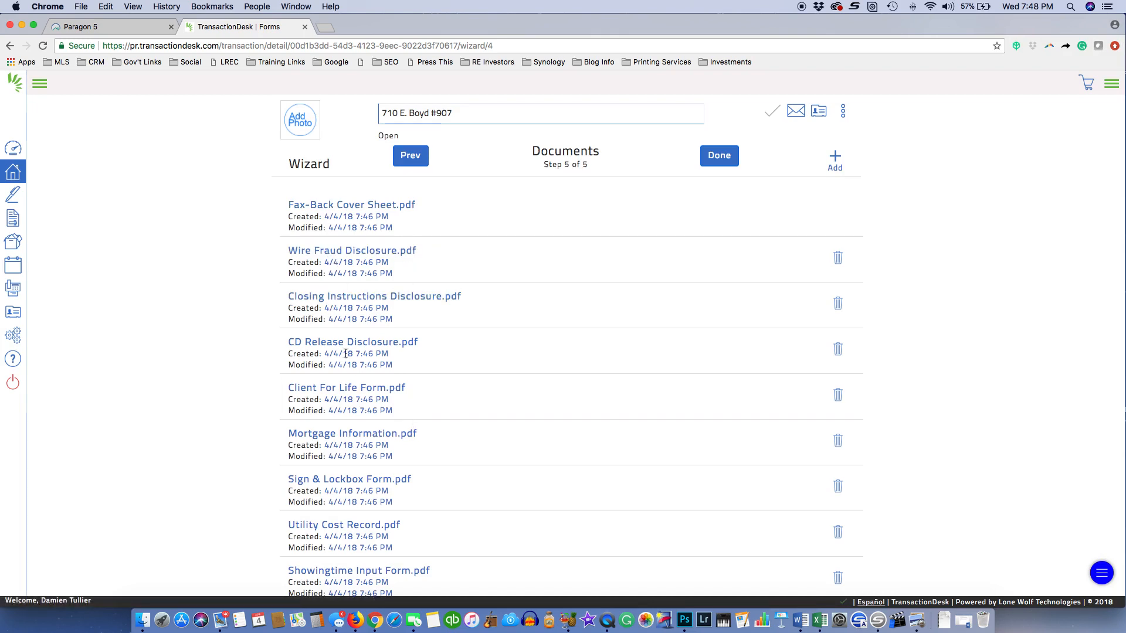
Review the nine attached PDFs and finish the wizard with Done
{"action": "scroll", "coordinate": [346, 335], "scroll_direction": "down", "scroll_amount": 3}
{"action": "scroll", "coordinate": [328, 268], "scroll_direction": "up", "scroll_amount": 3}
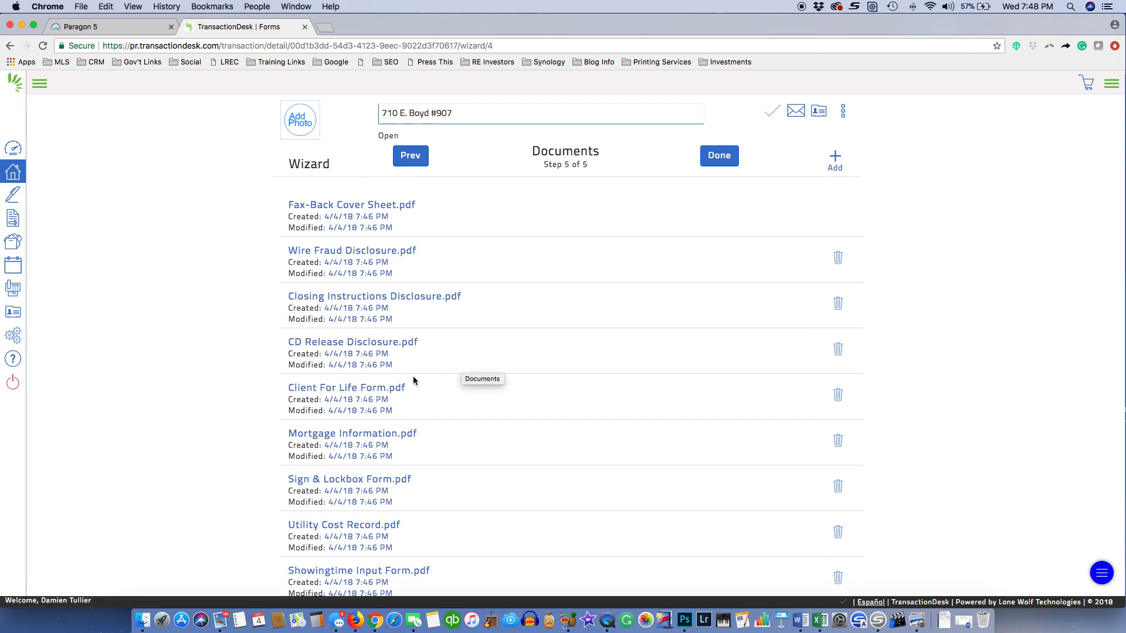
{"action": "scroll", "coordinate": [463, 377], "scroll_direction": "down", "scroll_amount": 3}
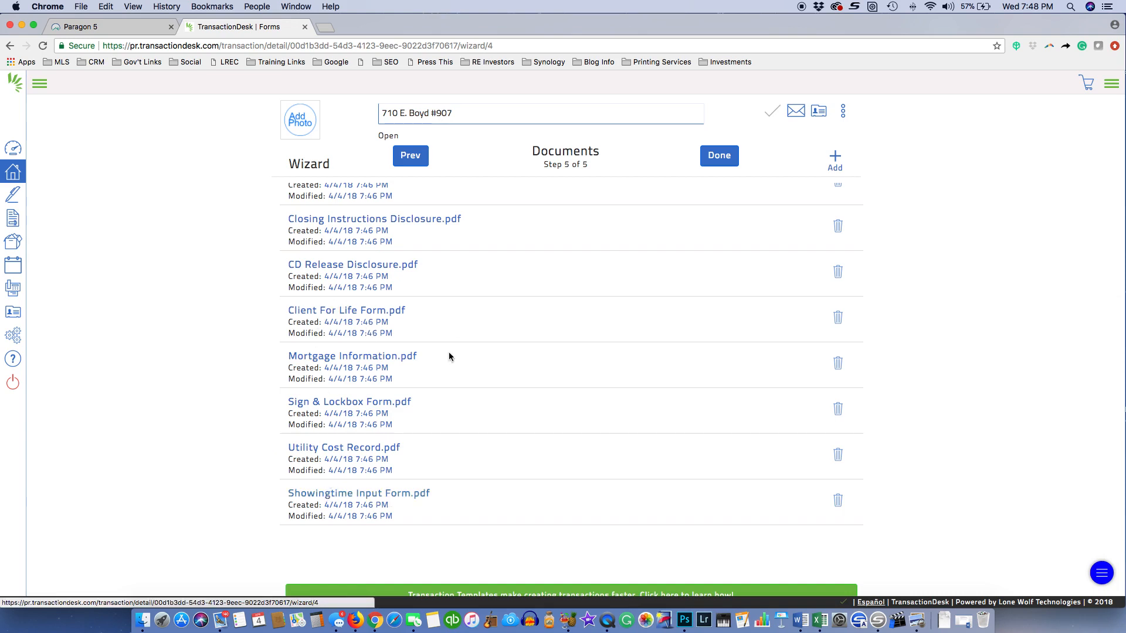
{"action": "scroll", "coordinate": [496, 335], "scroll_direction": "up", "scroll_amount": 3}
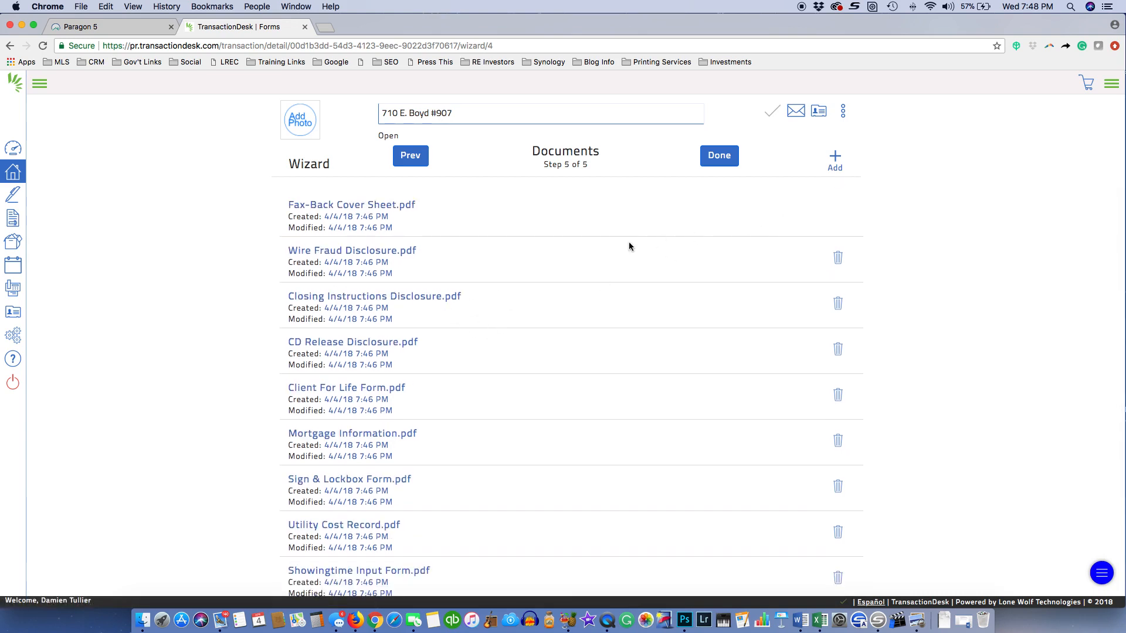
{"action": "left_click", "coordinate": [716, 160]}
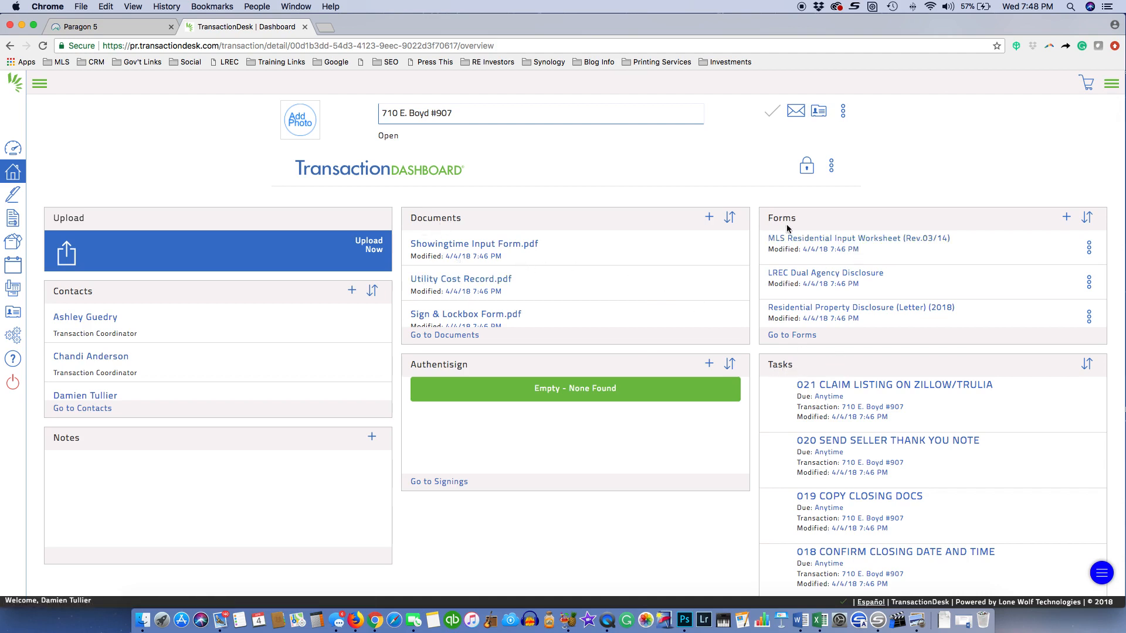
{"action": "scroll", "coordinate": [451, 285], "scroll_direction": "down", "scroll_amount": 10}
{"action": "scroll", "coordinate": [452, 285], "scroll_direction": "up", "scroll_amount": 10}
{"action": "scroll", "coordinate": [947, 299], "scroll_direction": "down", "scroll_amount": 3}
{"action": "scroll", "coordinate": [946, 299], "scroll_direction": "up", "scroll_amount": 3}
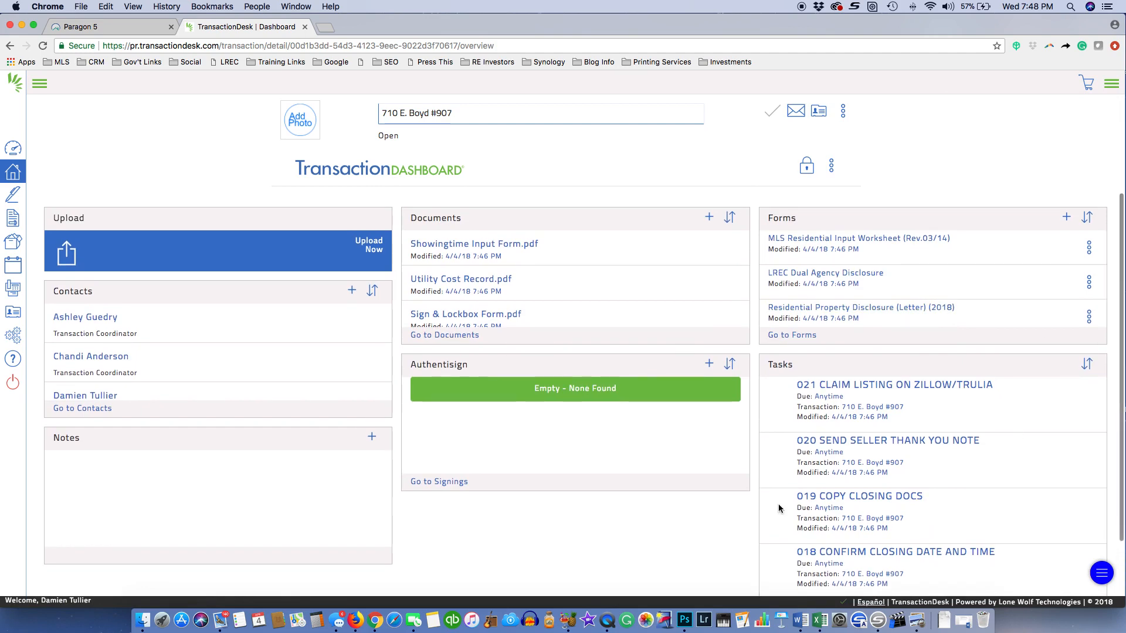
{"action": "scroll", "coordinate": [947, 477], "scroll_direction": "down", "scroll_amount": 5}
{"action": "scroll", "coordinate": [719, 526], "scroll_direction": "down", "scroll_amount": 1}
{"action": "scroll", "coordinate": [721, 527], "scroll_direction": "down", "scroll_amount": 2}
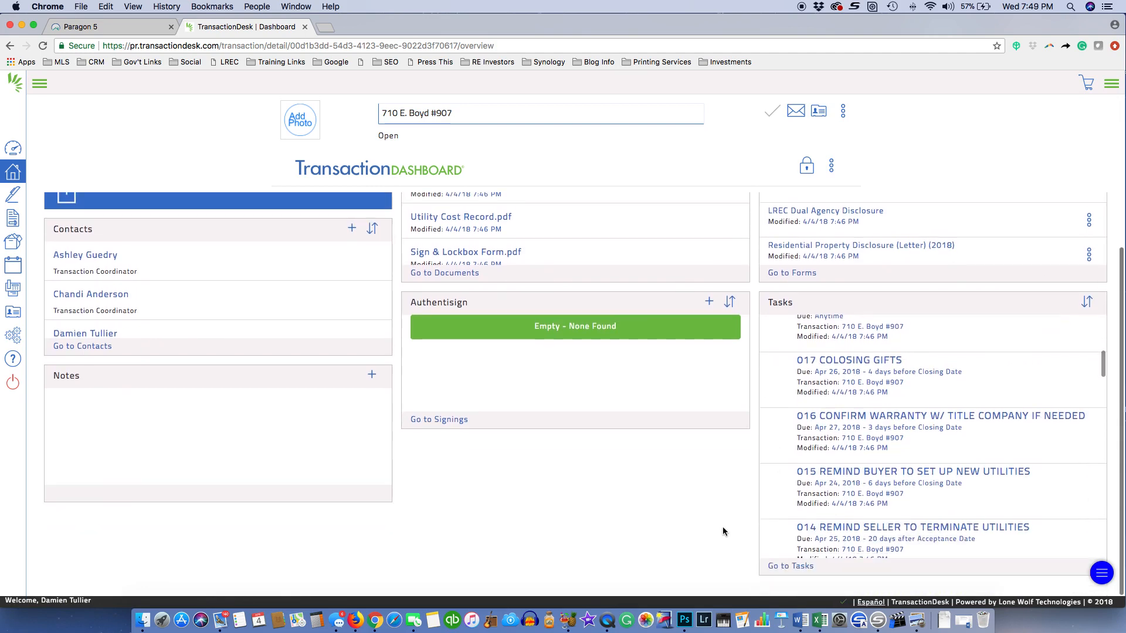
{"action": "left_click", "coordinate": [786, 570]}
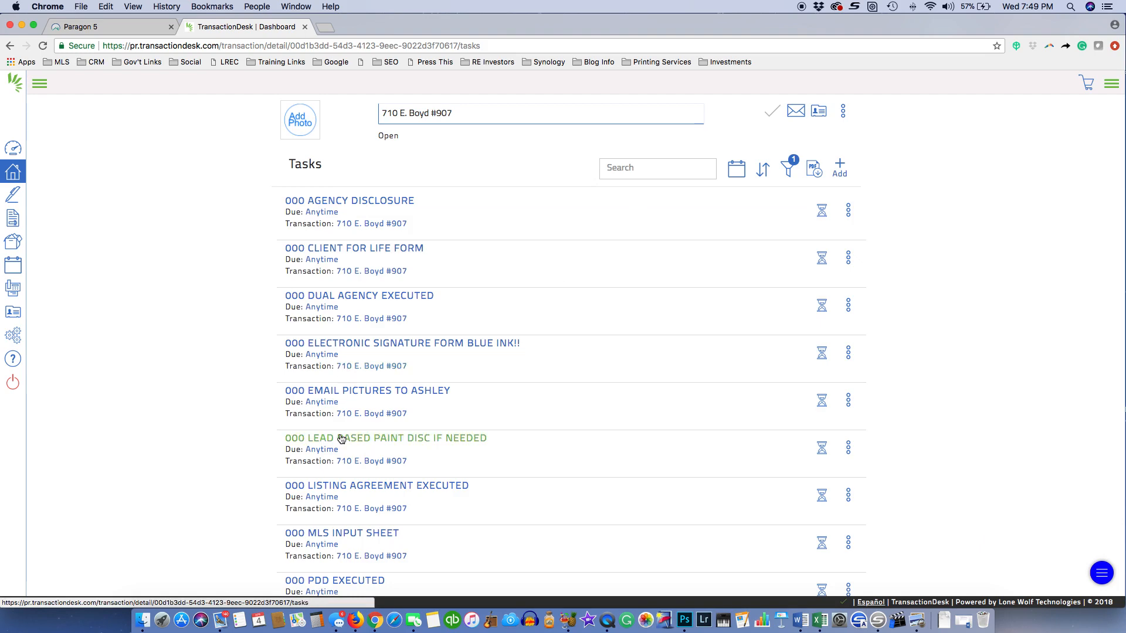
{"action": "scroll", "coordinate": [338, 436], "scroll_direction": "down", "scroll_amount": 4}
{"action": "scroll", "coordinate": [328, 411], "scroll_direction": "down", "scroll_amount": 3}
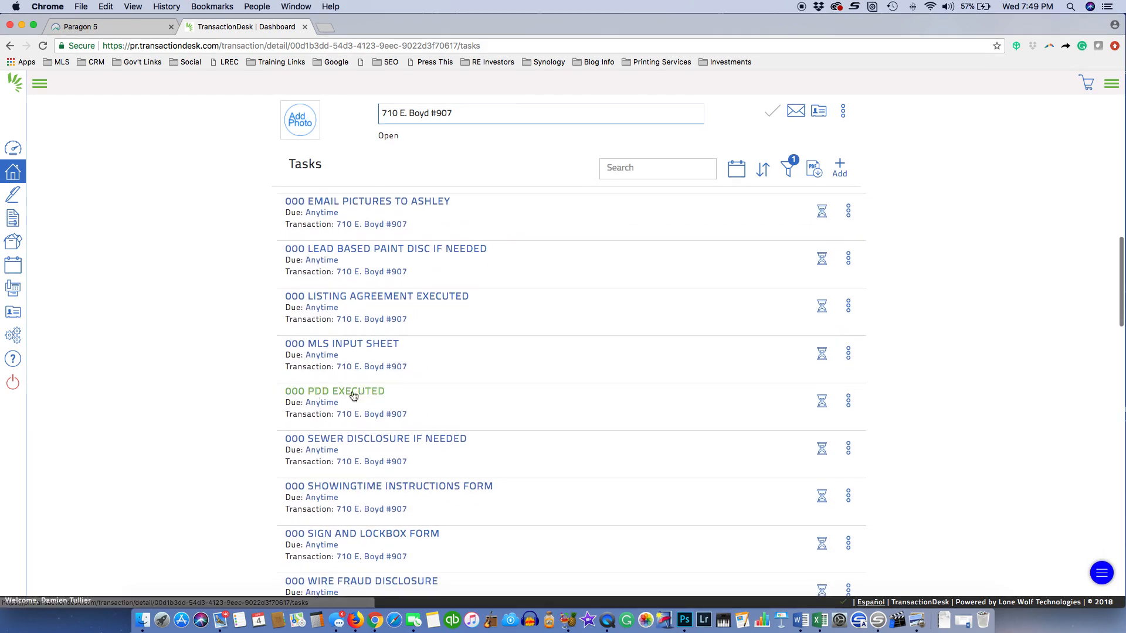
{"action": "scroll", "coordinate": [346, 469], "scroll_direction": "down", "scroll_amount": 3}
{"action": "scroll", "coordinate": [350, 485], "scroll_direction": "down", "scroll_amount": 3}
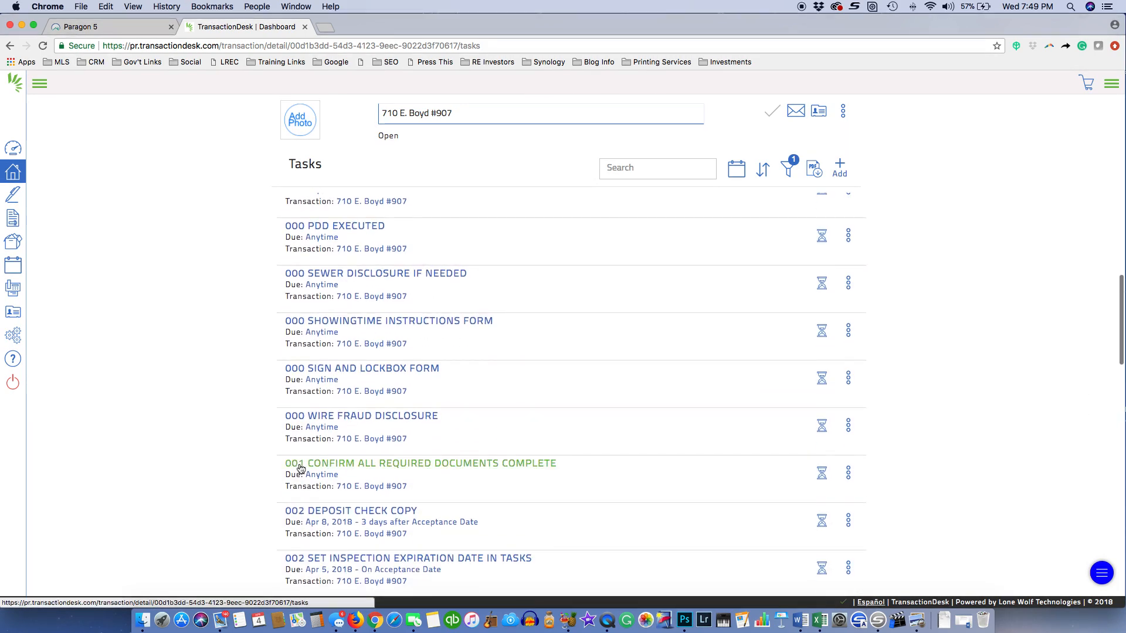
{"action": "scroll", "coordinate": [446, 446], "scroll_direction": "down", "scroll_amount": 2}
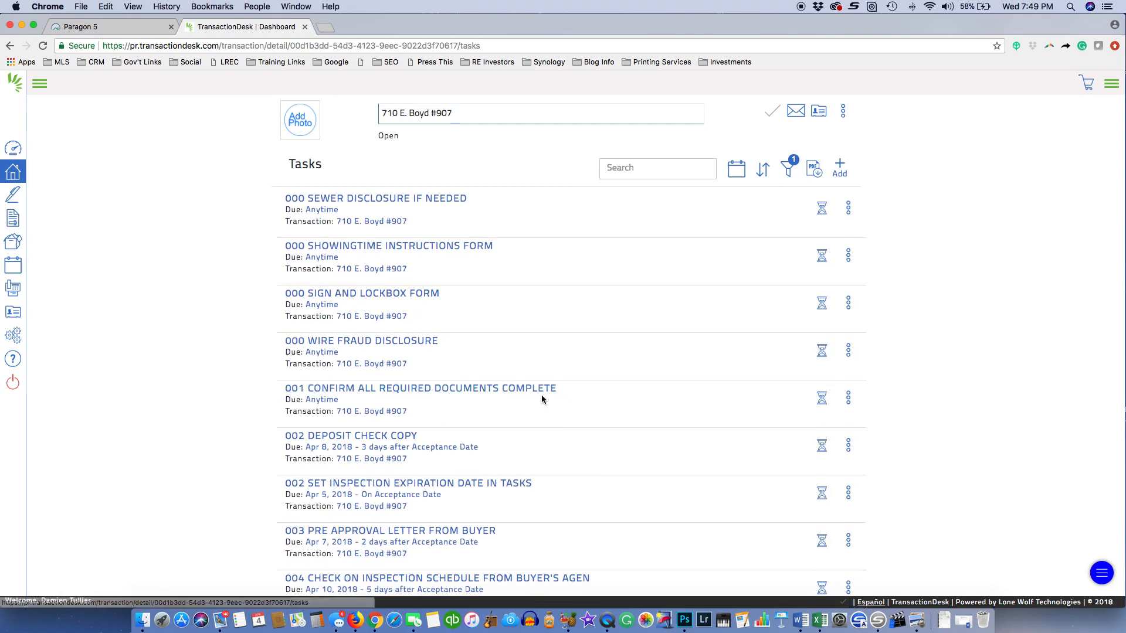
{"action": "scroll", "coordinate": [327, 396], "scroll_direction": "down", "scroll_amount": 2}
{"action": "scroll", "coordinate": [327, 396], "scroll_direction": "down", "scroll_amount": 1}
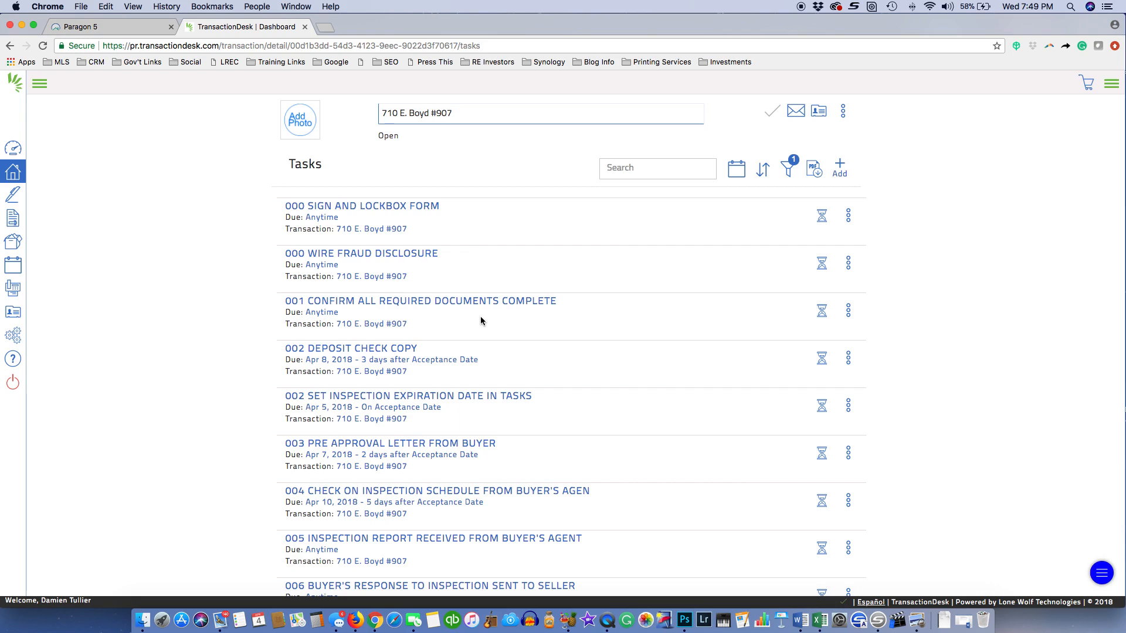
{"action": "scroll", "coordinate": [470, 357], "scroll_direction": "down", "scroll_amount": 4}
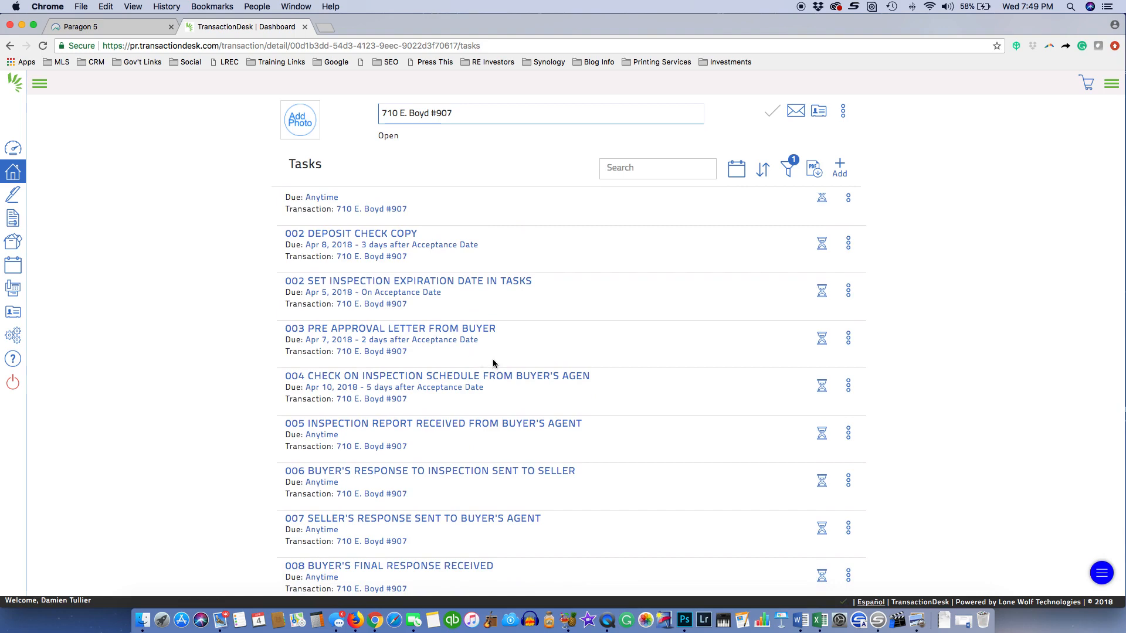
{"action": "scroll", "coordinate": [586, 403], "scroll_direction": "down", "scroll_amount": 3}
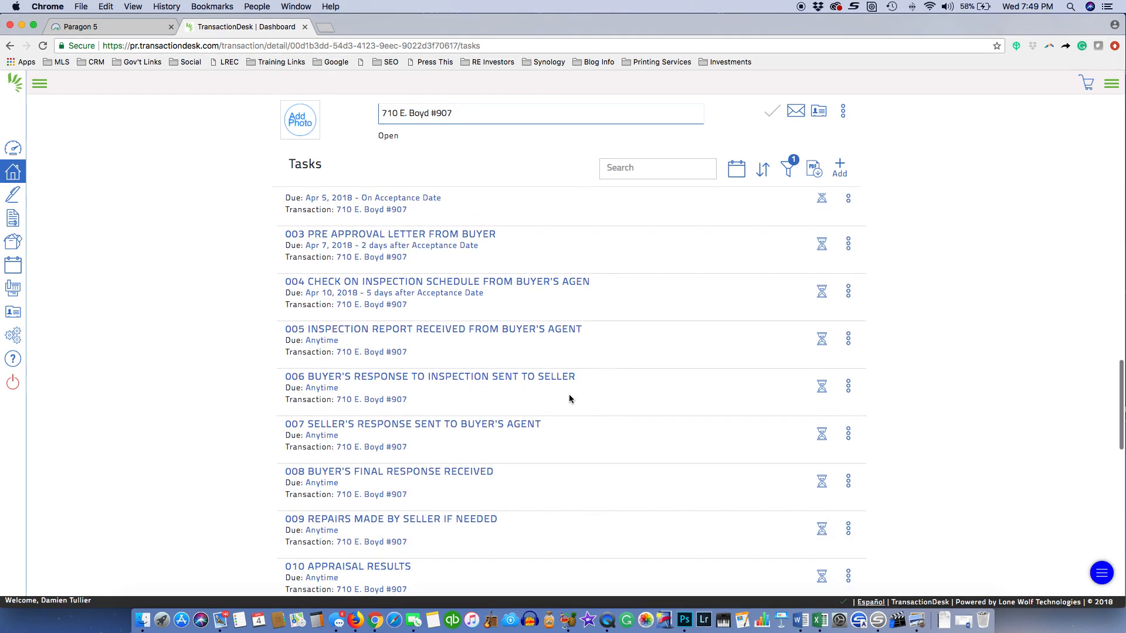
{"action": "scroll", "coordinate": [442, 410], "scroll_direction": "down", "scroll_amount": 4}
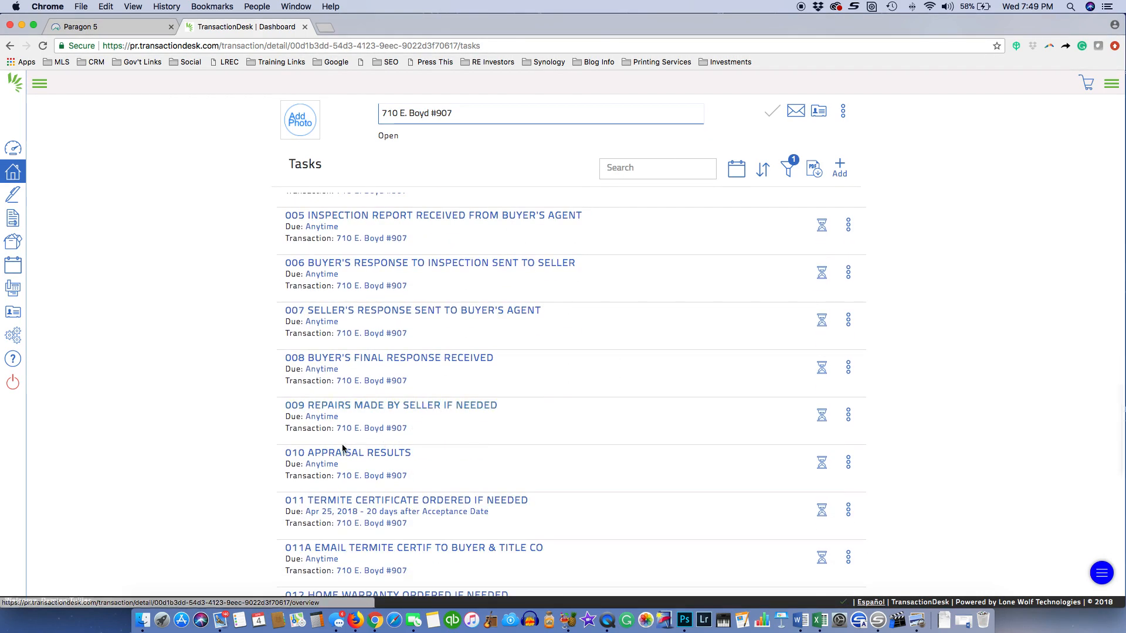
{"action": "scroll", "coordinate": [375, 376], "scroll_direction": "up", "scroll_amount": 20}
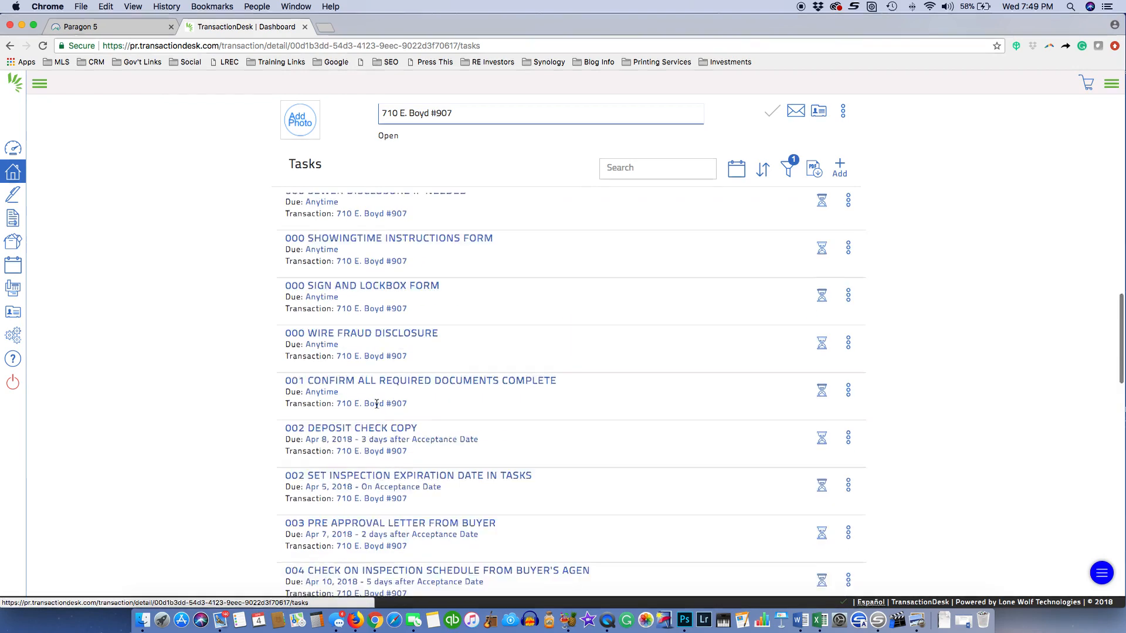
Confirm 000 AGENCY DISCLOSURE and 000 CLIENT FOR LIFE FORM as completed, answering Yes each time
{"action": "left_click", "coordinate": [821, 211]}
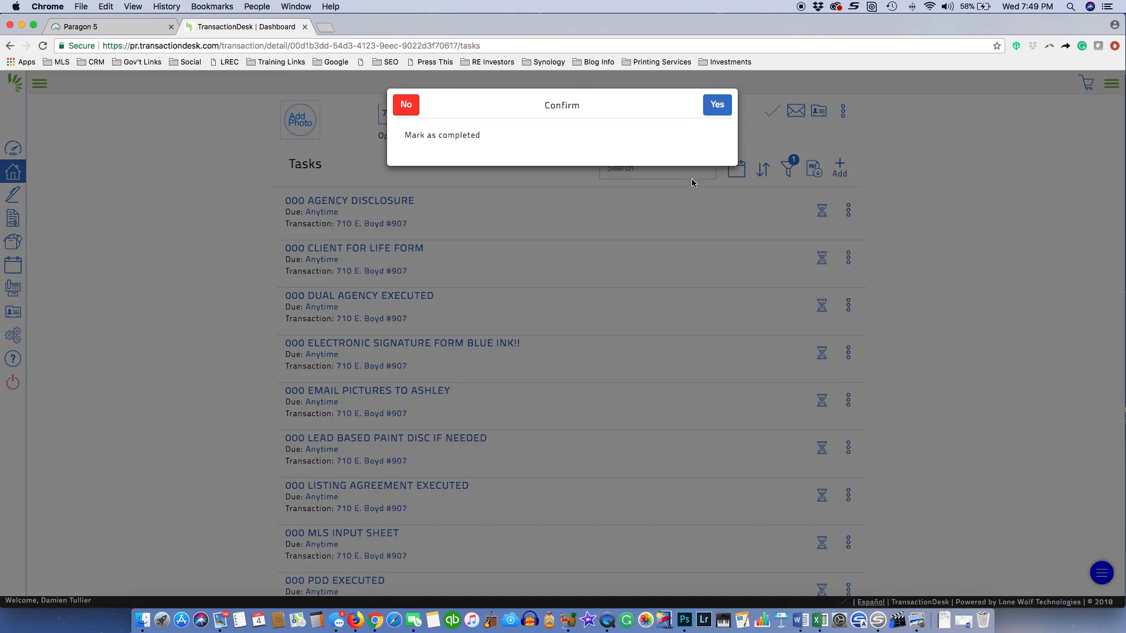
{"action": "left_click", "coordinate": [719, 105]}
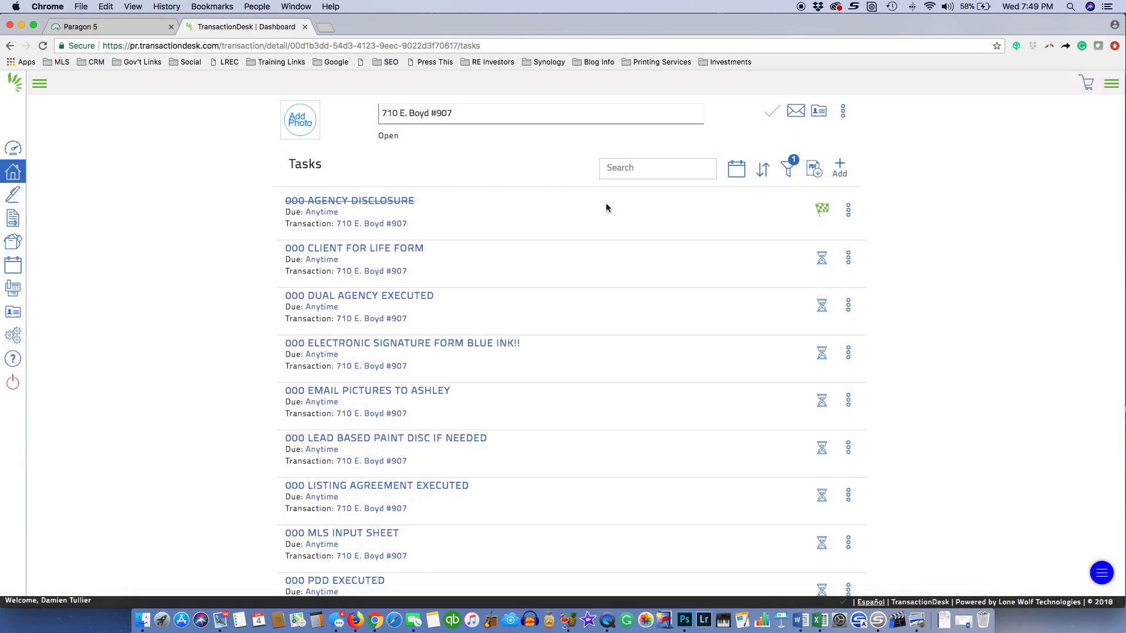
{"action": "left_click", "coordinate": [822, 259]}
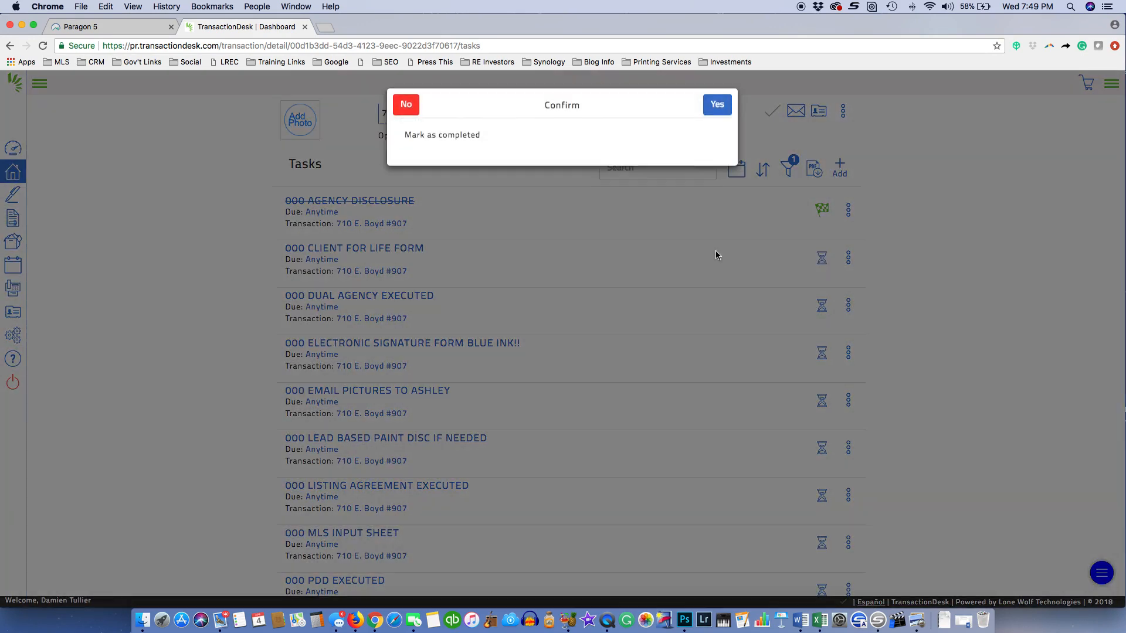
{"action": "left_click", "coordinate": [715, 102]}
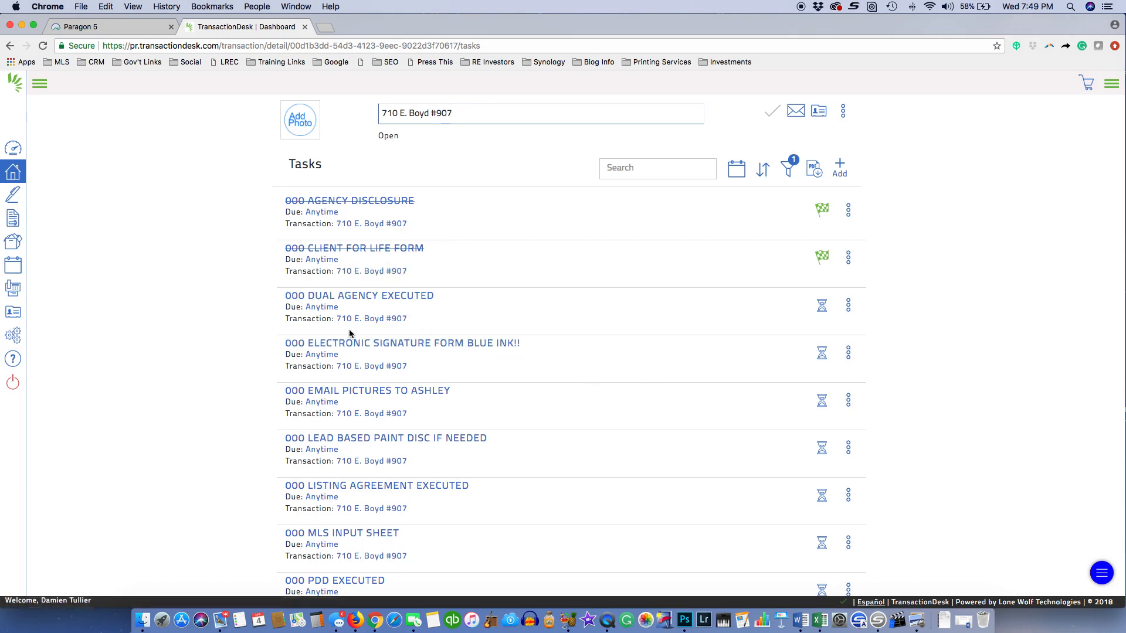
Highlight the due dates of DUAL AGENCY EXECUTED and 002 DEPOSIT CHECK COPY (3 days after Acceptance Date)
{"action": "scroll", "coordinate": [374, 426], "scroll_direction": "down", "scroll_amount": 3}
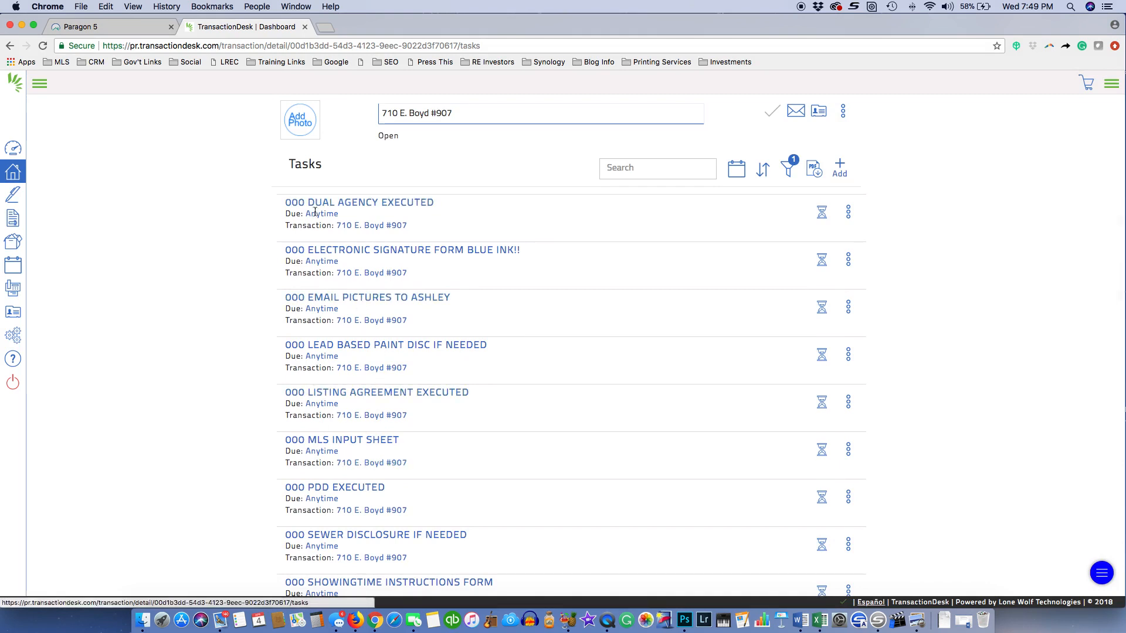
{"action": "left_click_drag", "start_coordinate": [286, 213], "coordinate": [341, 213]}
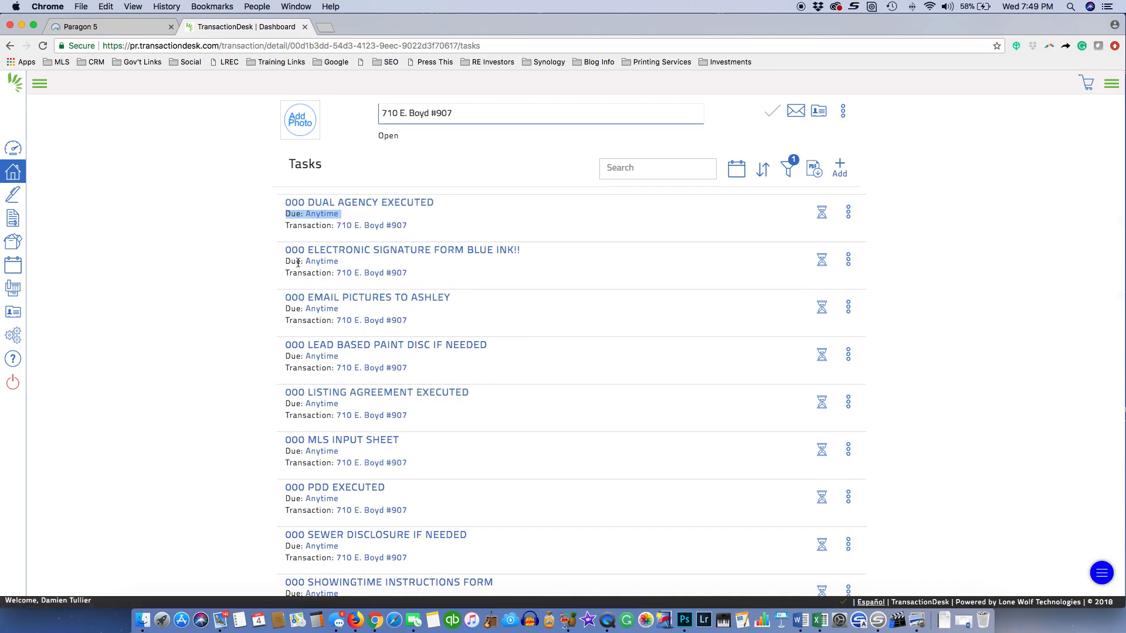
{"action": "left_click_drag", "start_coordinate": [290, 262], "coordinate": [352, 261]}
{"action": "scroll", "coordinate": [392, 342], "scroll_direction": "down", "scroll_amount": 10}
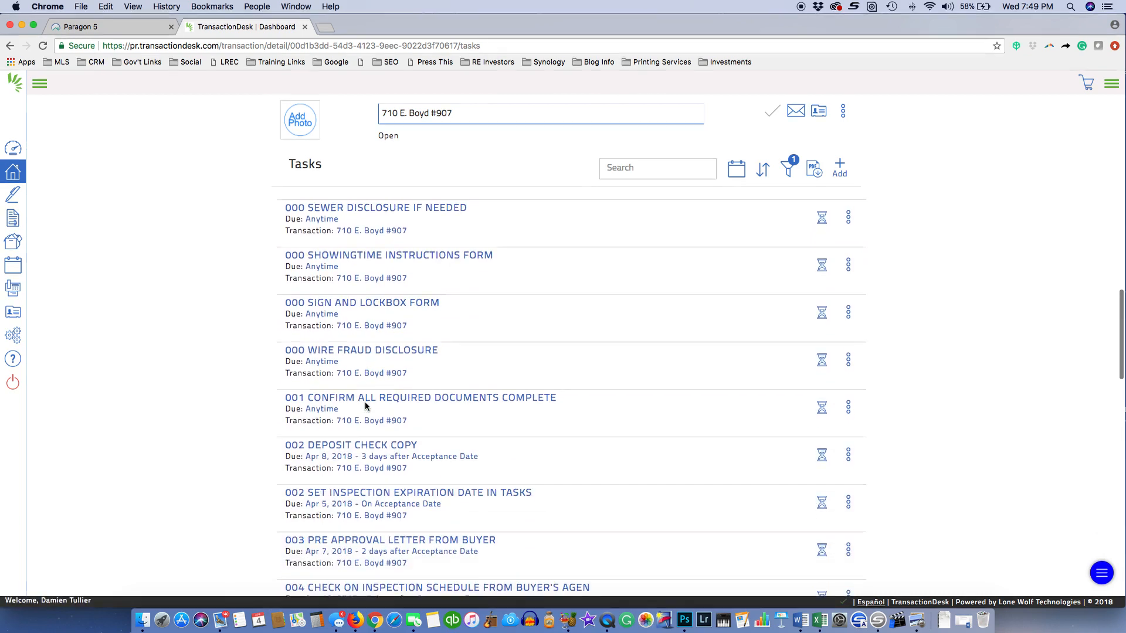
{"action": "scroll", "coordinate": [364, 452], "scroll_direction": "down", "scroll_amount": 2}
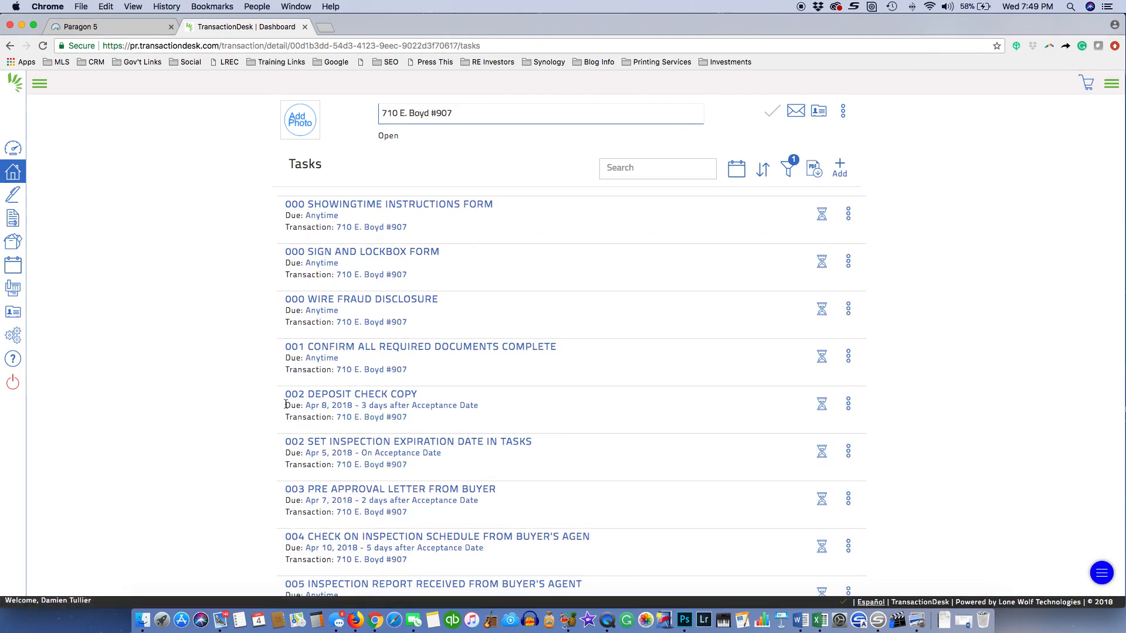
{"action": "left_click_drag", "start_coordinate": [285, 405], "coordinate": [479, 409]}
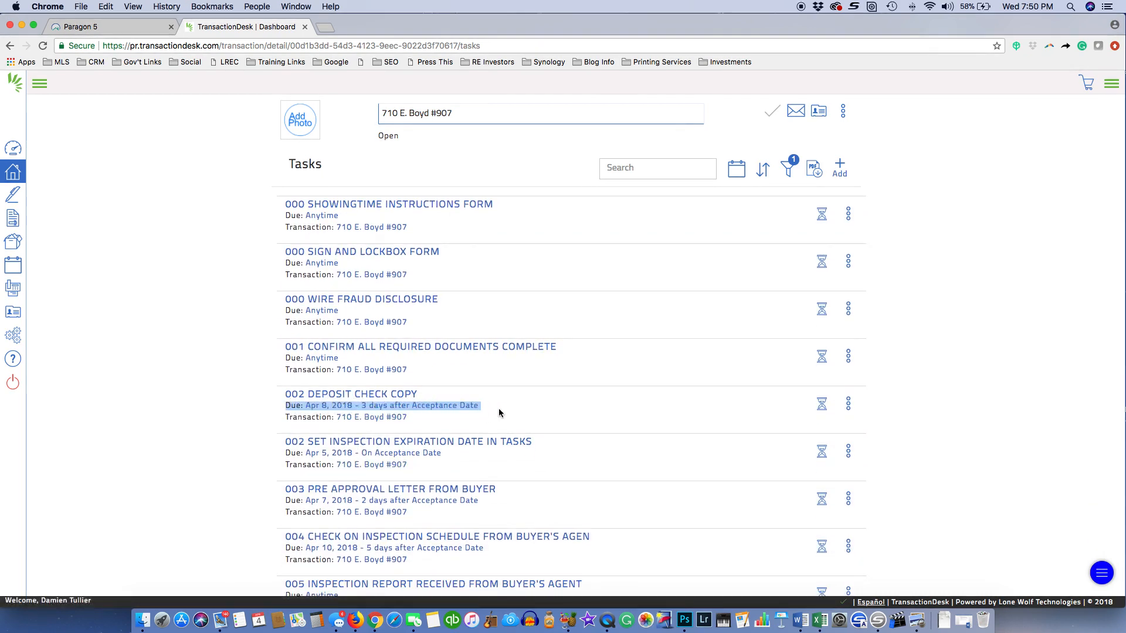
{"action": "left_click", "coordinate": [507, 408]}
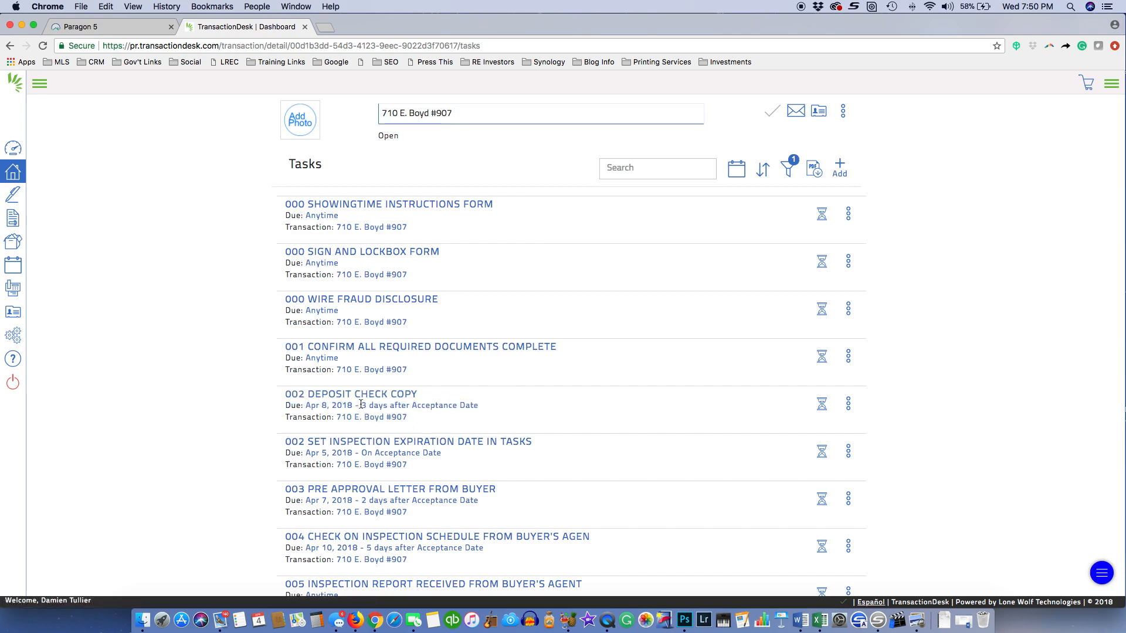
{"action": "left_click_drag", "start_coordinate": [361, 404], "coordinate": [483, 405]}
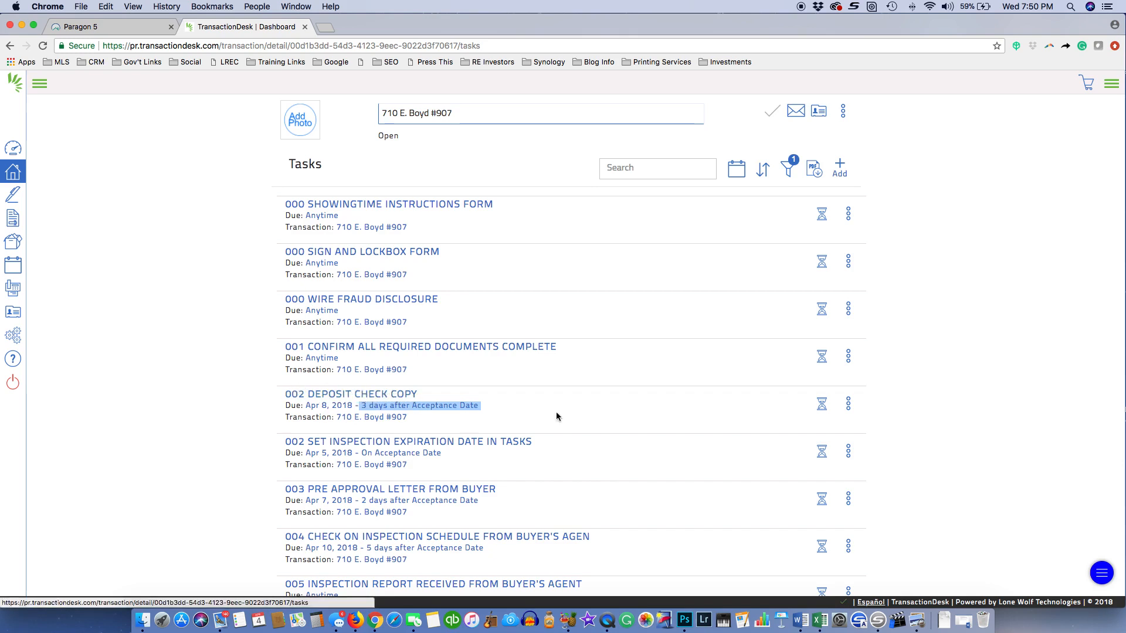
Mark 002 DEPOSIT CHECK COPY as completed
{"action": "left_click", "coordinate": [672, 401]}
{"action": "left_click", "coordinate": [820, 405]}
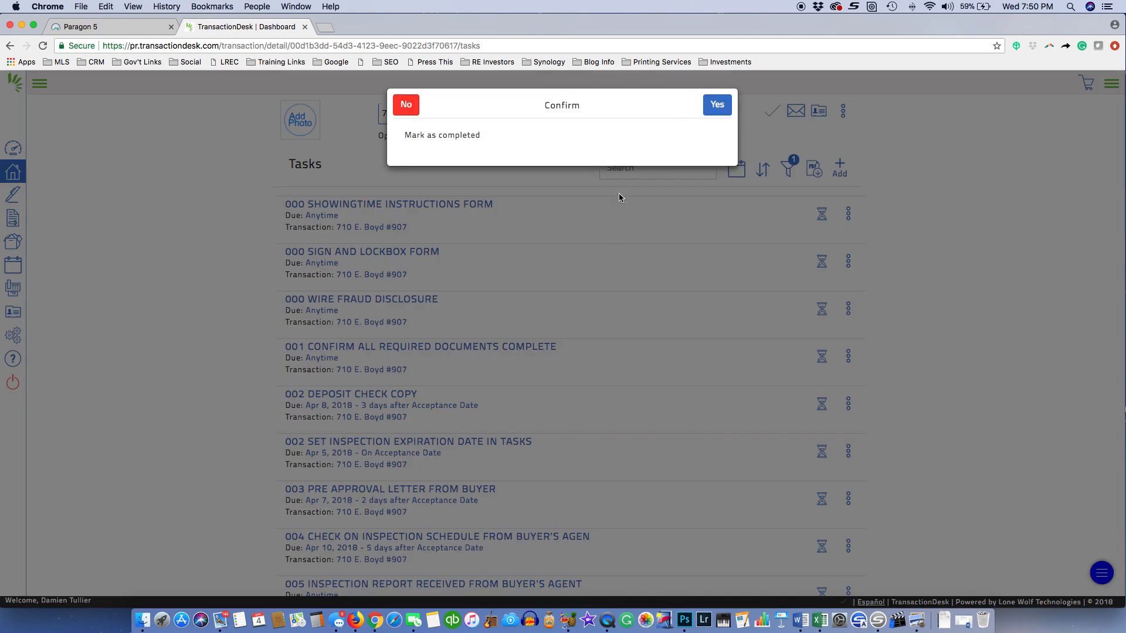
{"action": "left_click", "coordinate": [712, 105]}
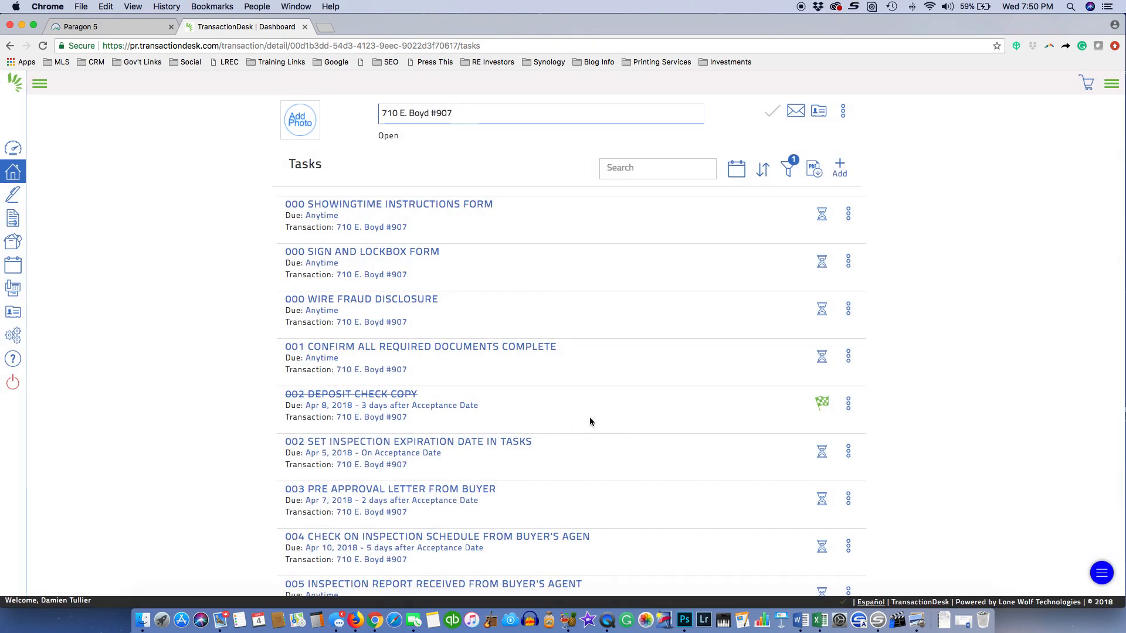
Go back to the Transactions list from the dashboard sidebar
{"action": "scroll", "coordinate": [615, 440], "scroll_direction": "down", "scroll_amount": 3}
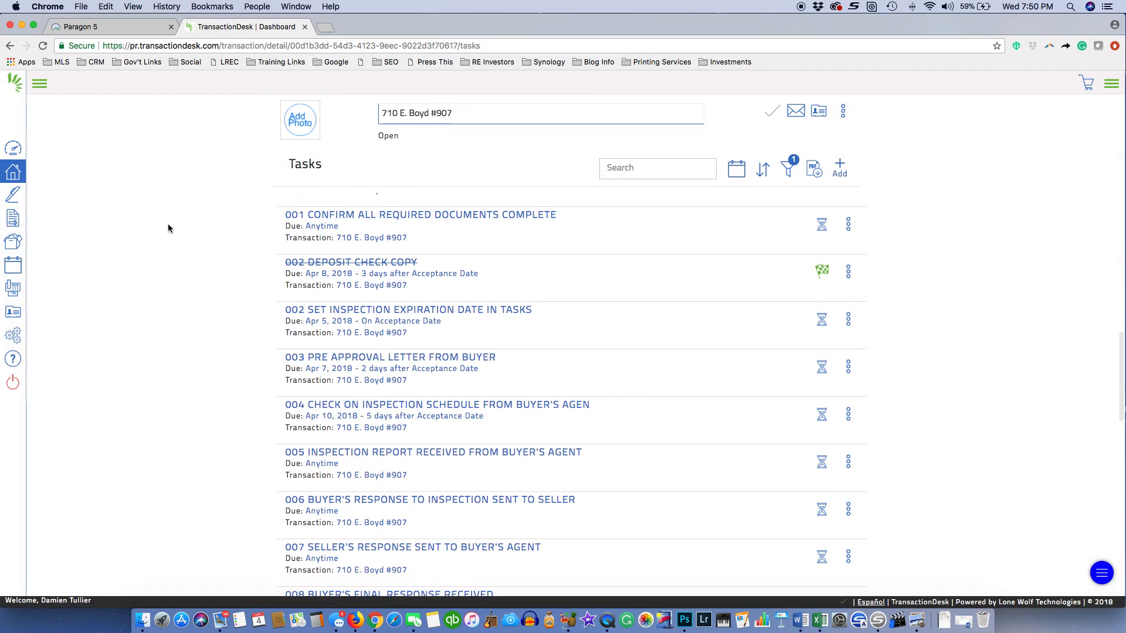
{"action": "scroll", "coordinate": [755, 217], "scroll_direction": "up", "scroll_amount": 10}
{"action": "scroll", "coordinate": [755, 218], "scroll_direction": "up", "scroll_amount": 2}
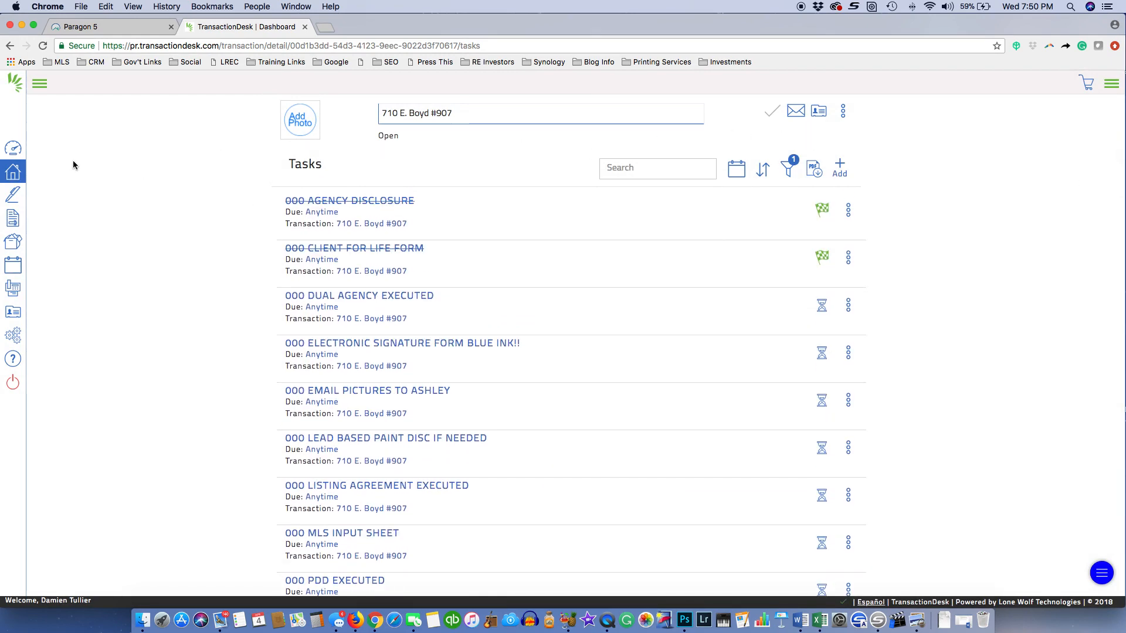
{"action": "left_click", "coordinate": [34, 152]}
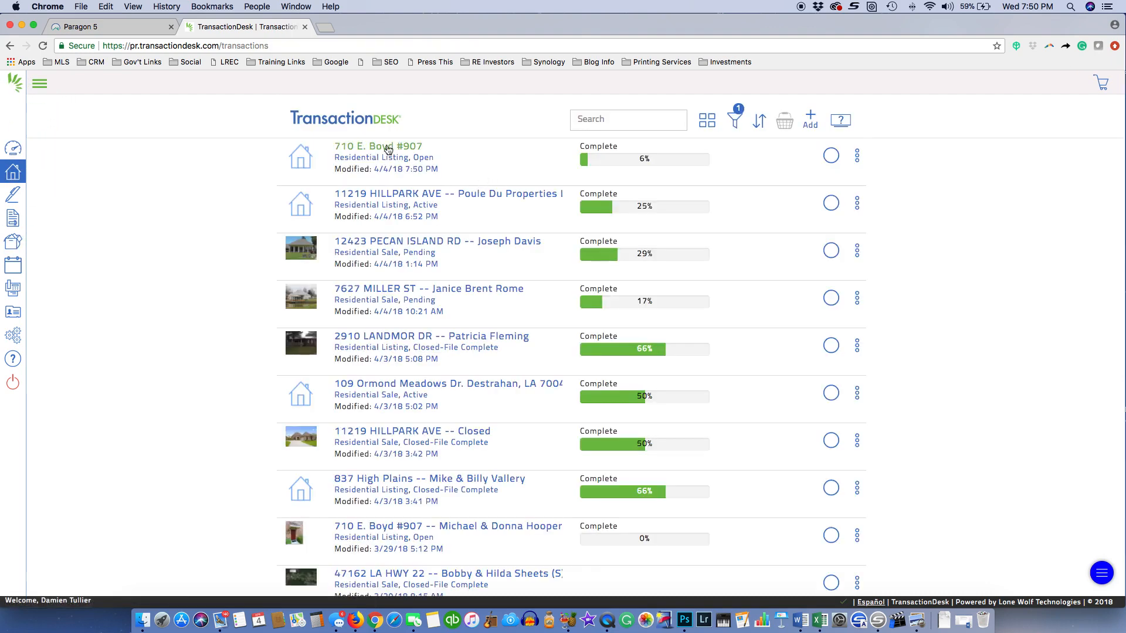
{"action": "left_click", "coordinate": [388, 149]}
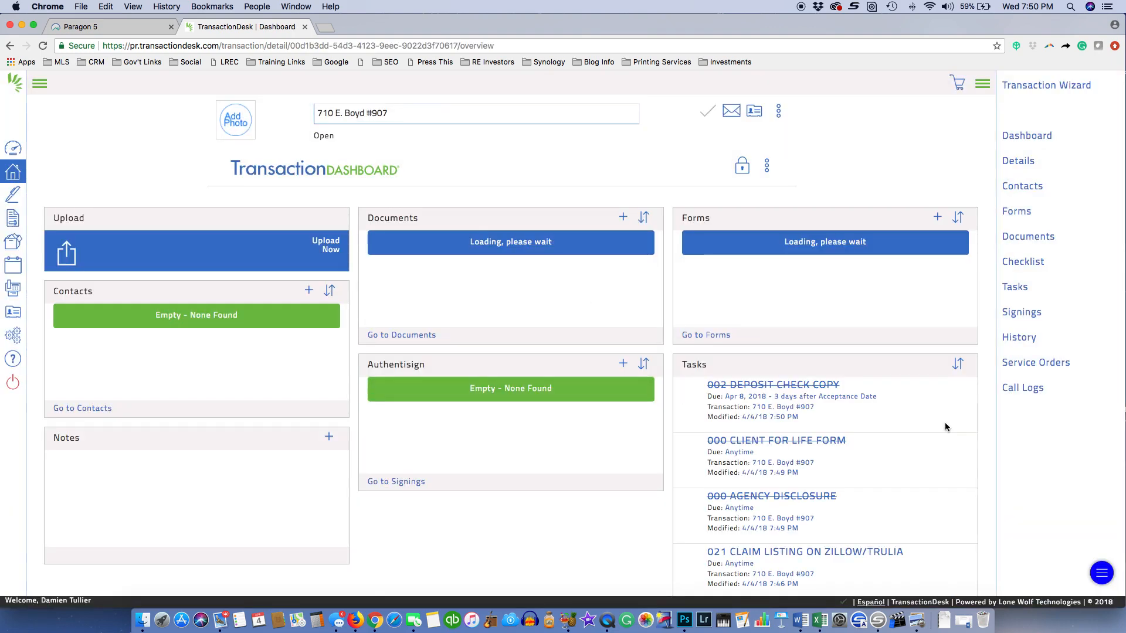
{"action": "scroll", "coordinate": [778, 488], "scroll_direction": "down", "scroll_amount": 3}
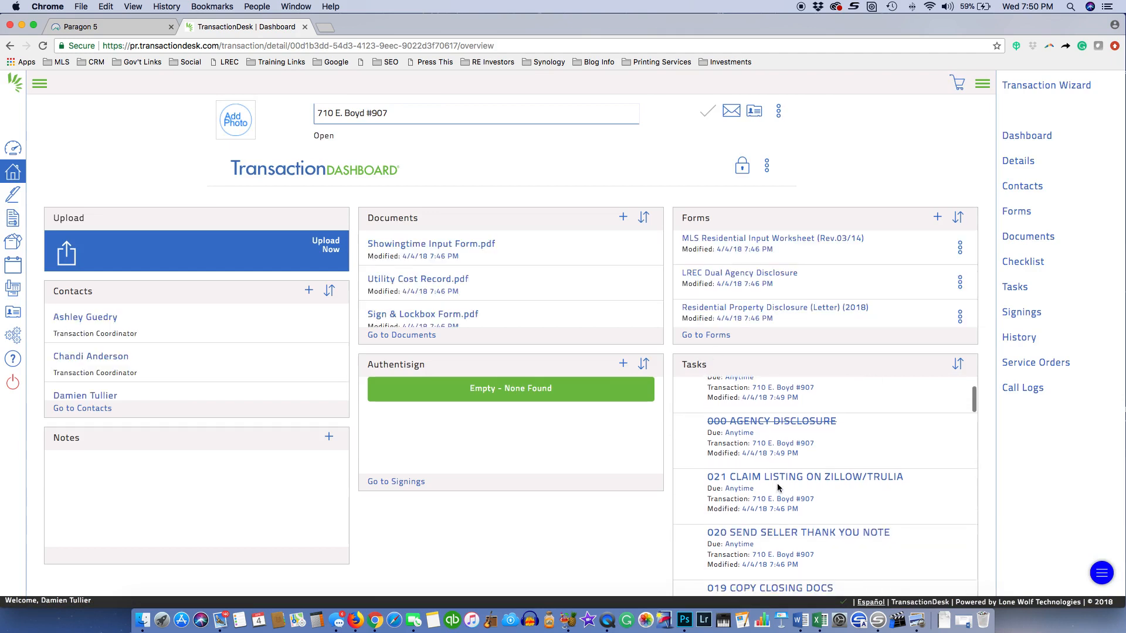
{"action": "left_click", "coordinate": [959, 364]}
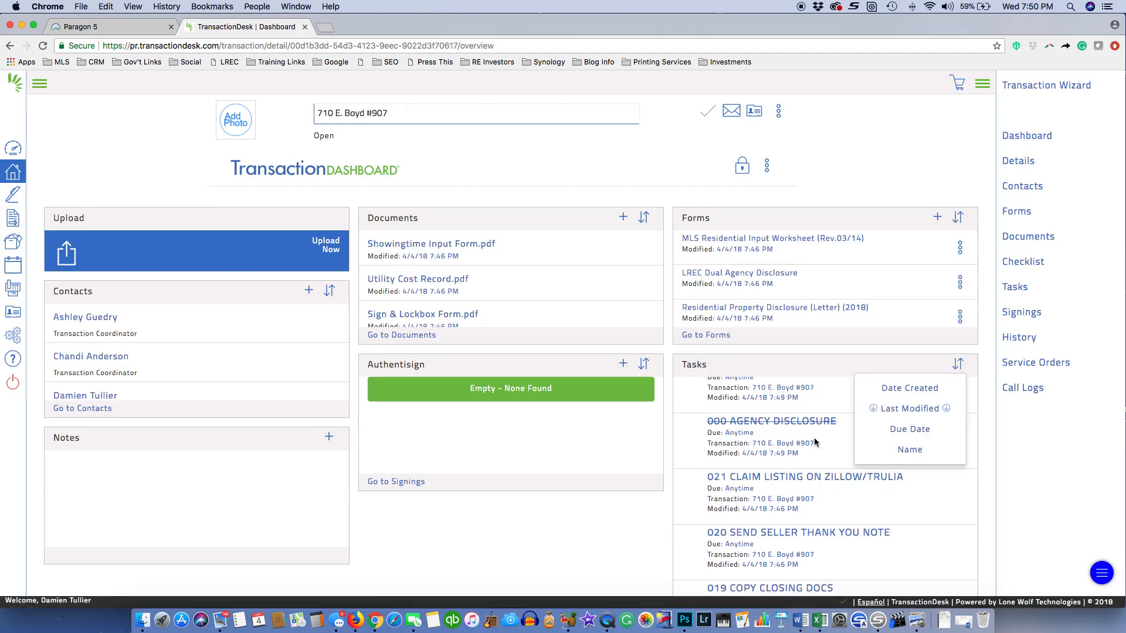
{"action": "left_click", "coordinate": [908, 449]}
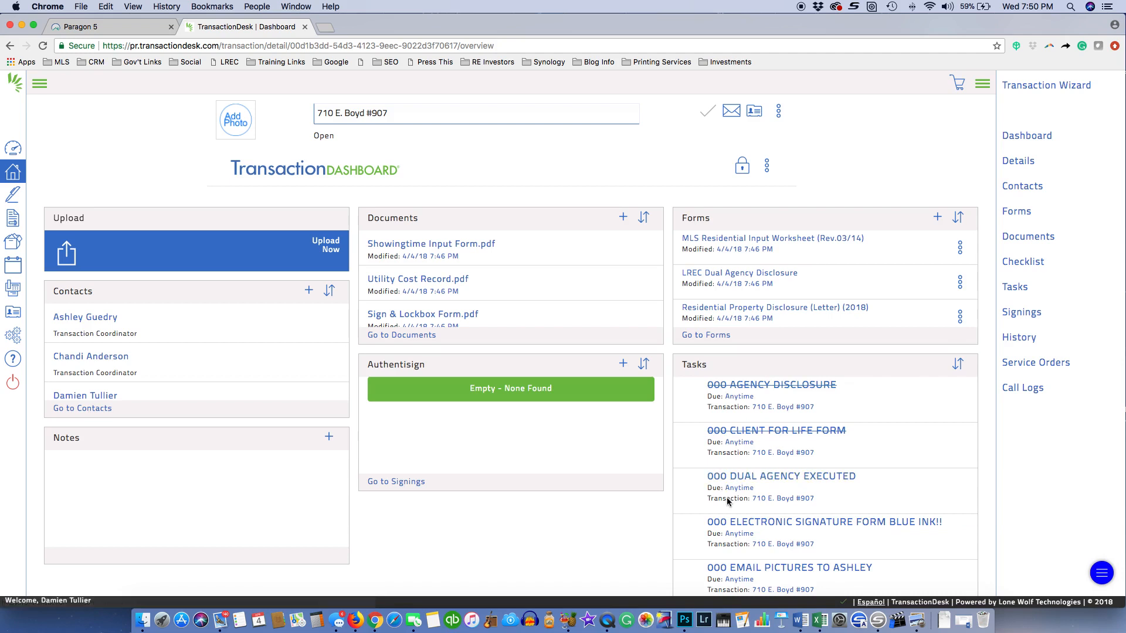
{"action": "left_click", "coordinate": [957, 364]}
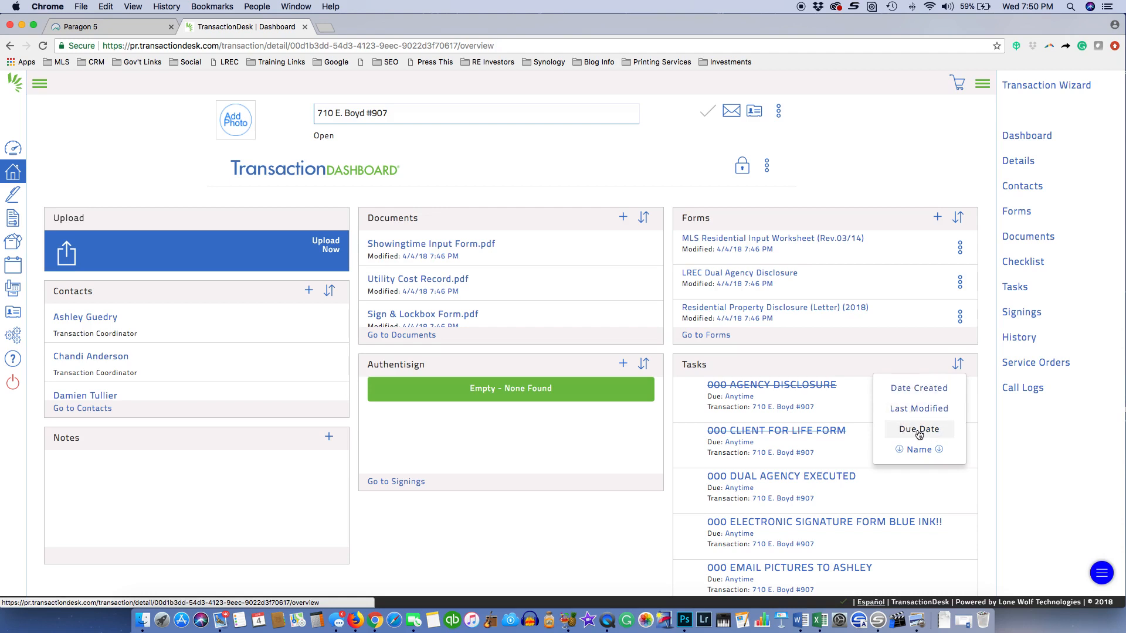
{"action": "left_click", "coordinate": [918, 364]}
{"action": "scroll", "coordinate": [955, 490], "scroll_direction": "down", "scroll_amount": 1}
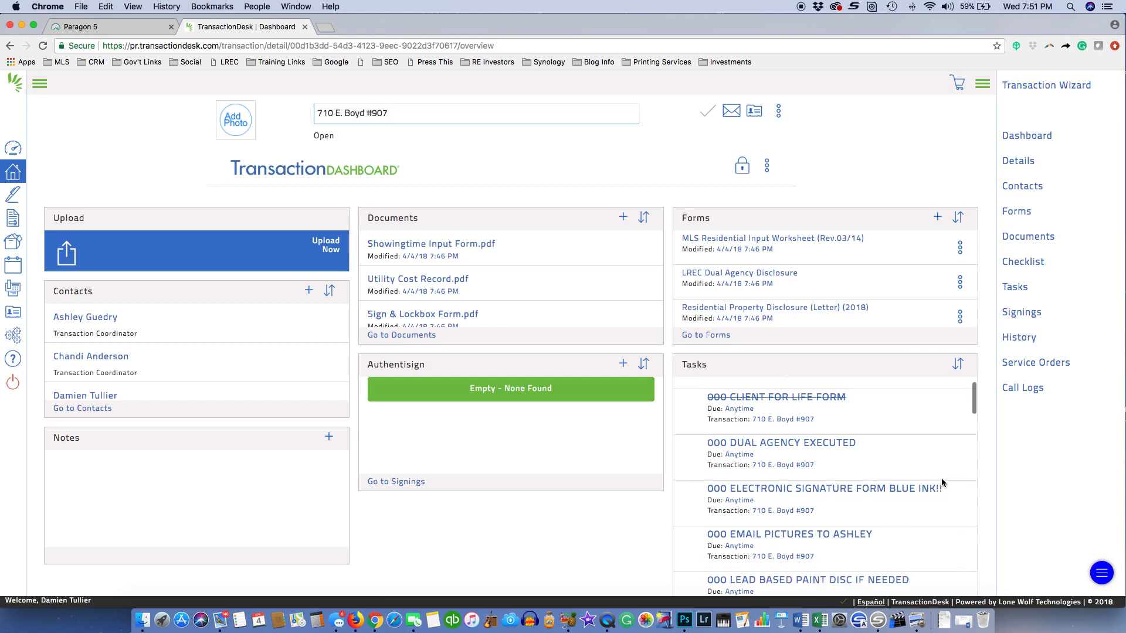
{"action": "scroll", "coordinate": [940, 481], "scroll_direction": "down", "scroll_amount": 3}
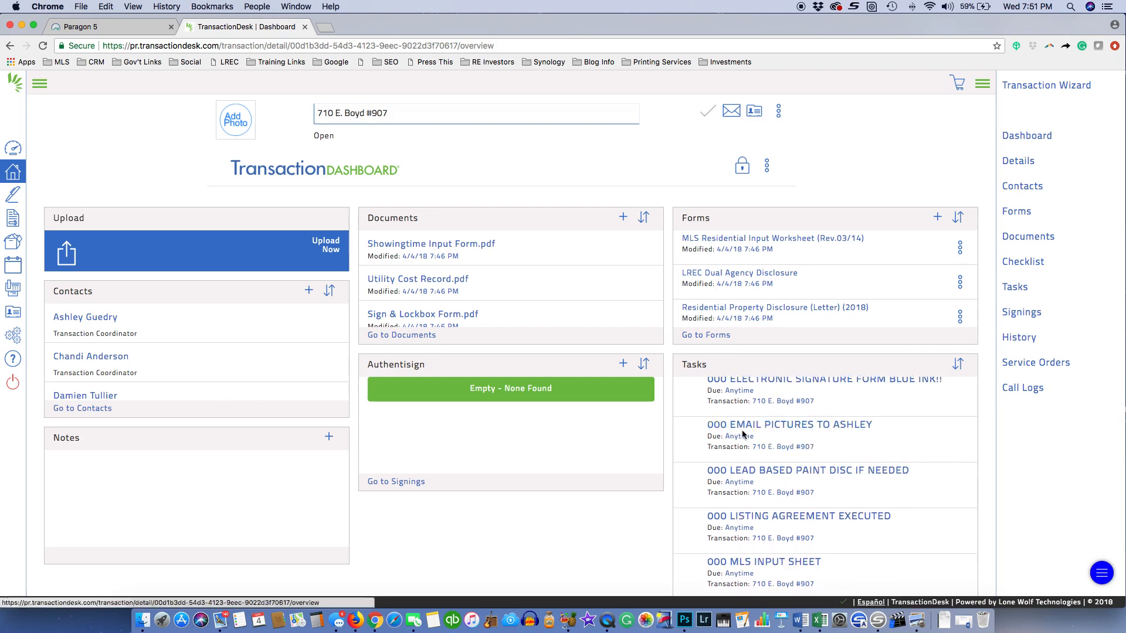
{"action": "scroll", "coordinate": [804, 450], "scroll_direction": "up", "scroll_amount": 3}
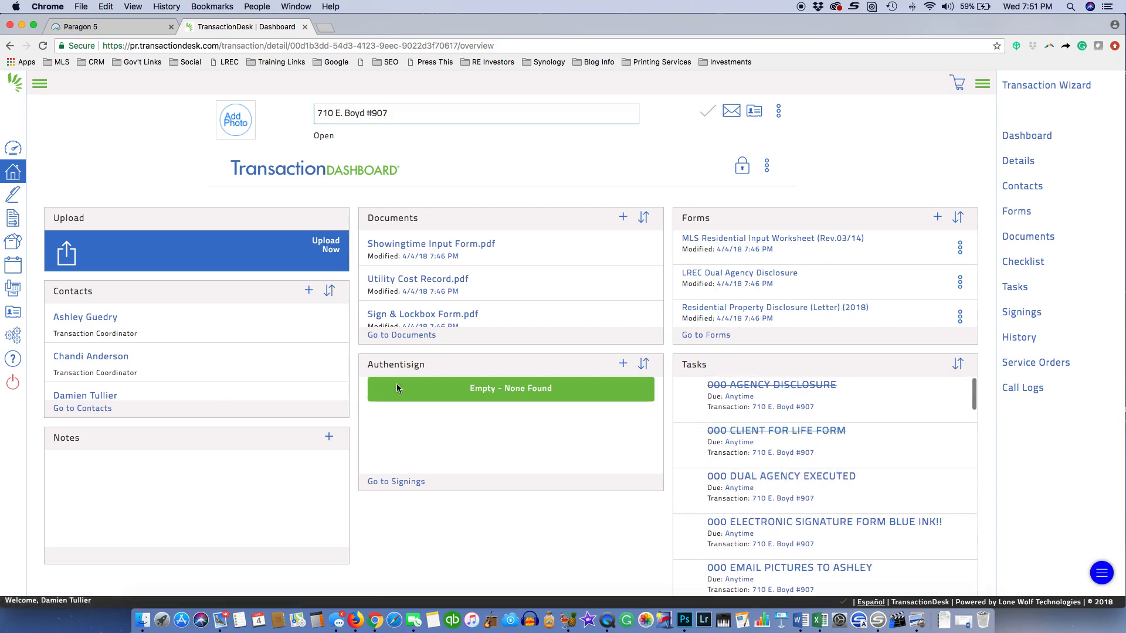
{"action": "left_click", "coordinate": [14, 335]}
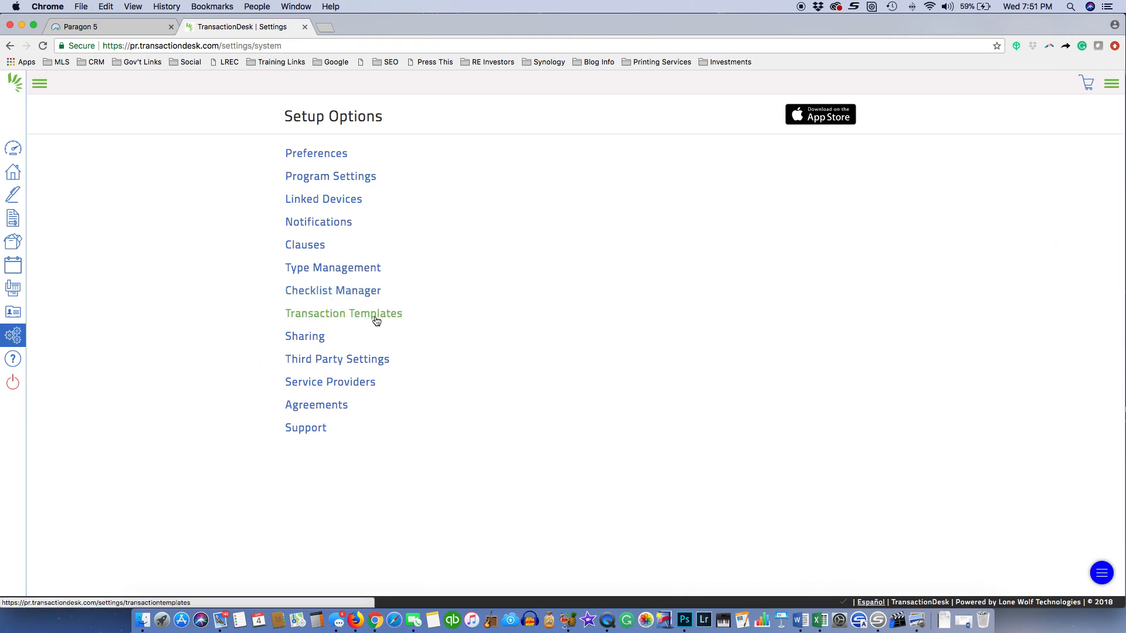
{"action": "left_click", "coordinate": [316, 293]}
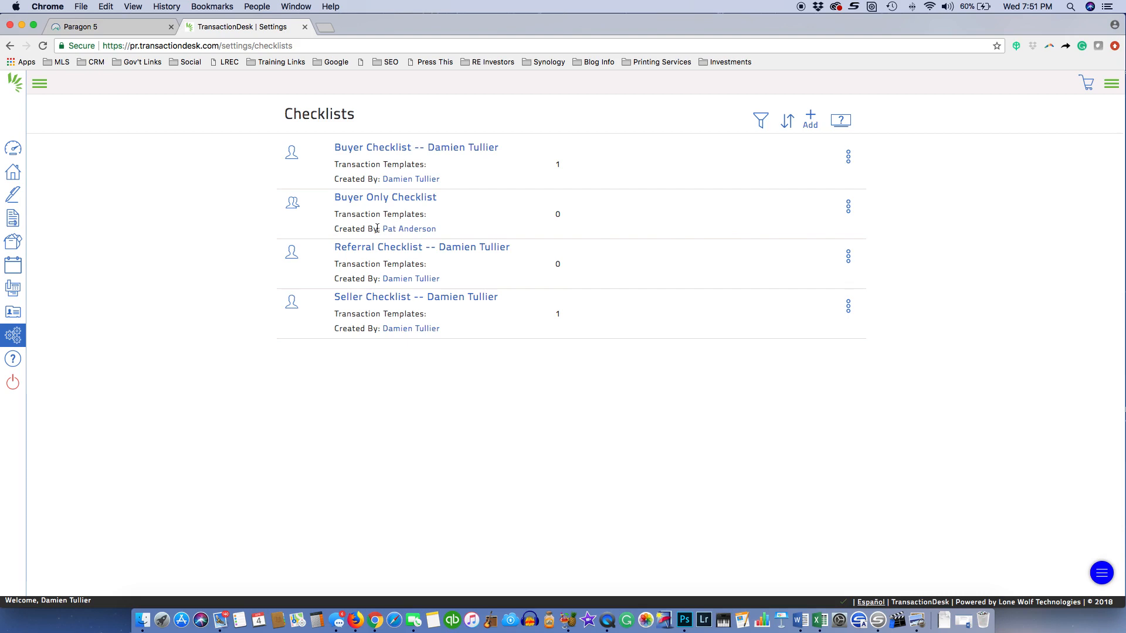
{"action": "left_click", "coordinate": [386, 198]}
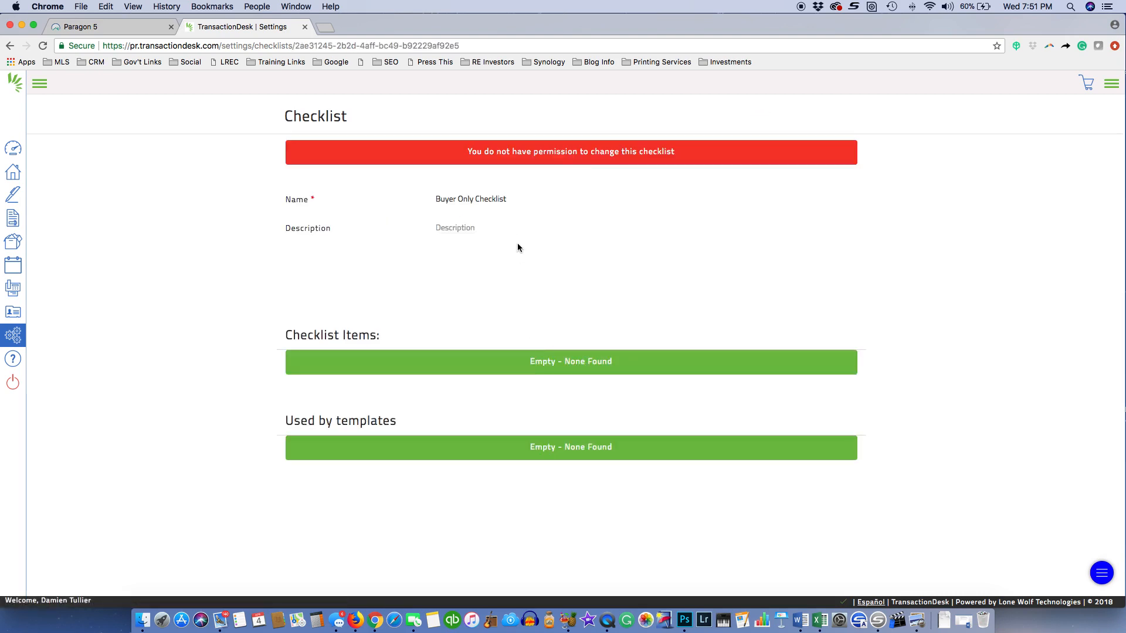
{"action": "scroll", "coordinate": [517, 243], "scroll_direction": "left", "scroll_amount": 5}
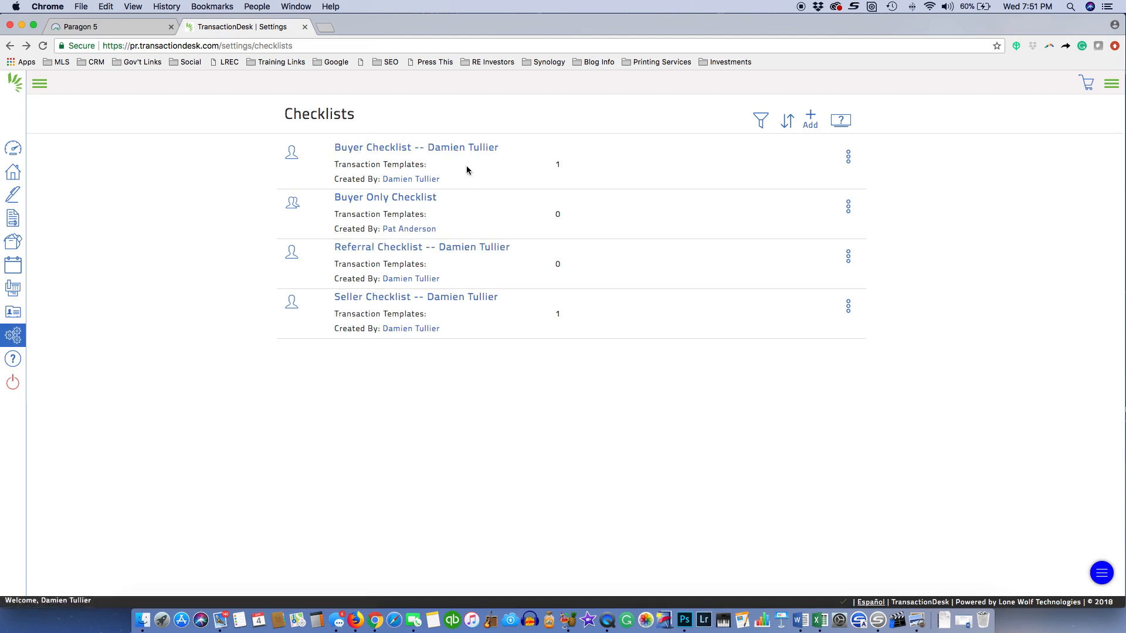
Open the Buyer Checklist and place the cursor in its Description field
{"action": "left_click", "coordinate": [377, 151]}
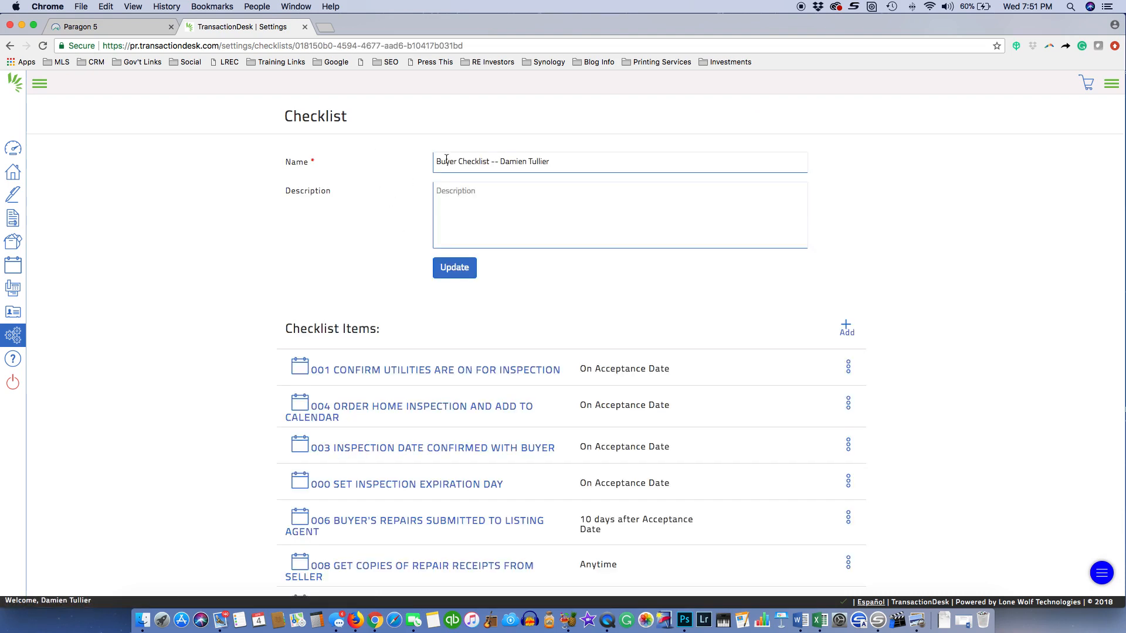
{"action": "left_click", "coordinate": [473, 201]}
{"action": "scroll", "coordinate": [899, 357], "scroll_direction": "down", "scroll_amount": 3}
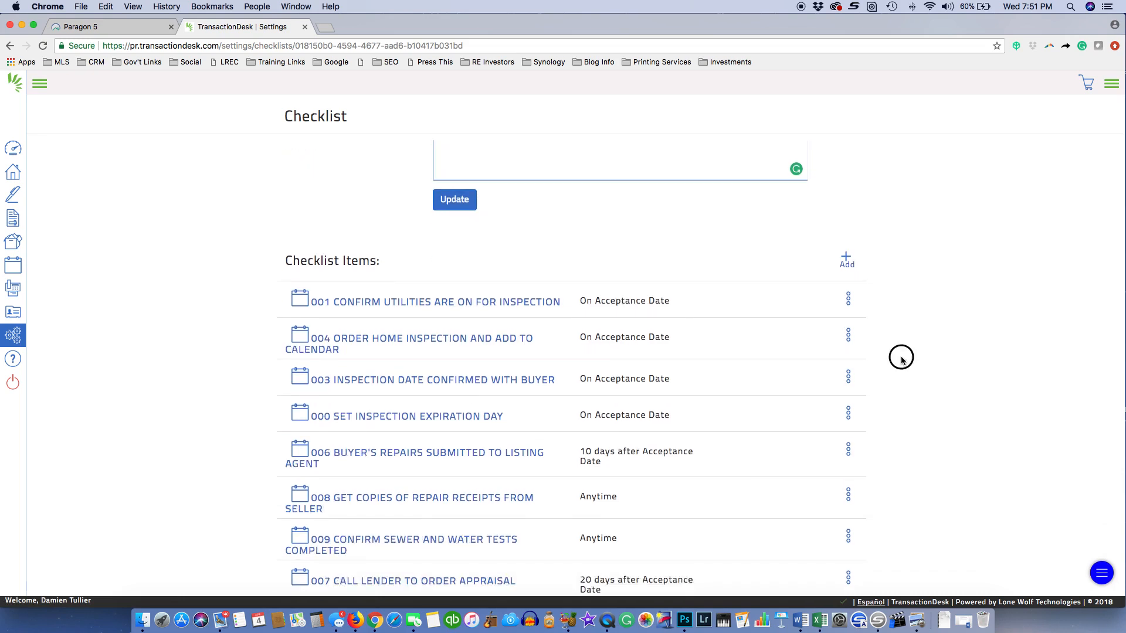
{"action": "scroll", "coordinate": [903, 364], "scroll_direction": "down", "scroll_amount": 3}
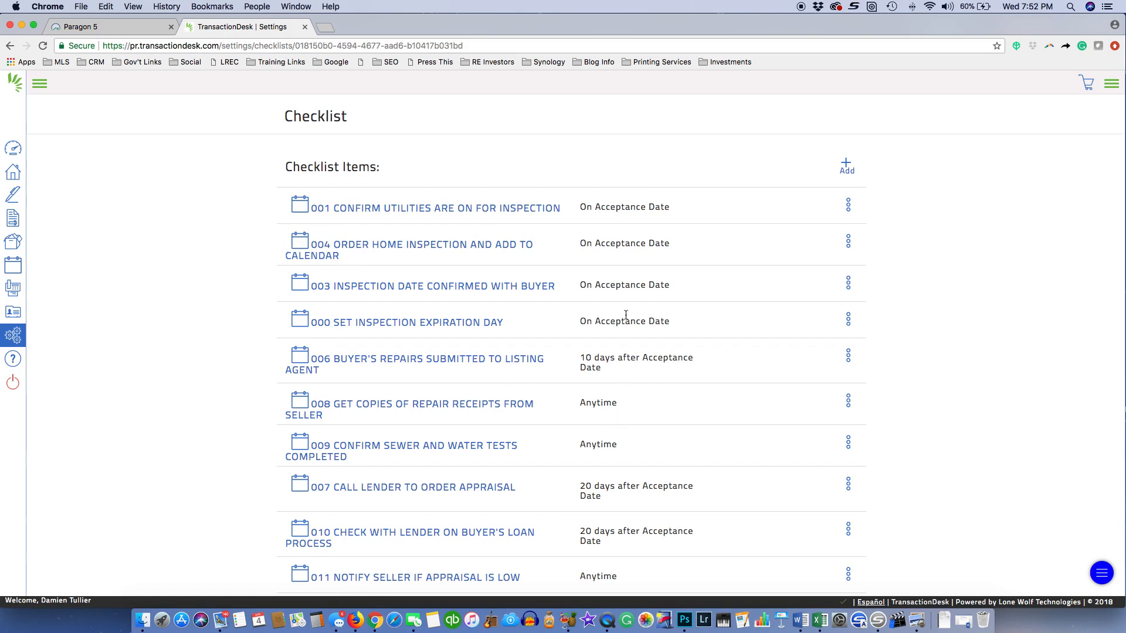
Scroll through the Buyer Checklist items to review each item's due timing
{"action": "scroll", "coordinate": [598, 331], "scroll_direction": "down", "scroll_amount": 3}
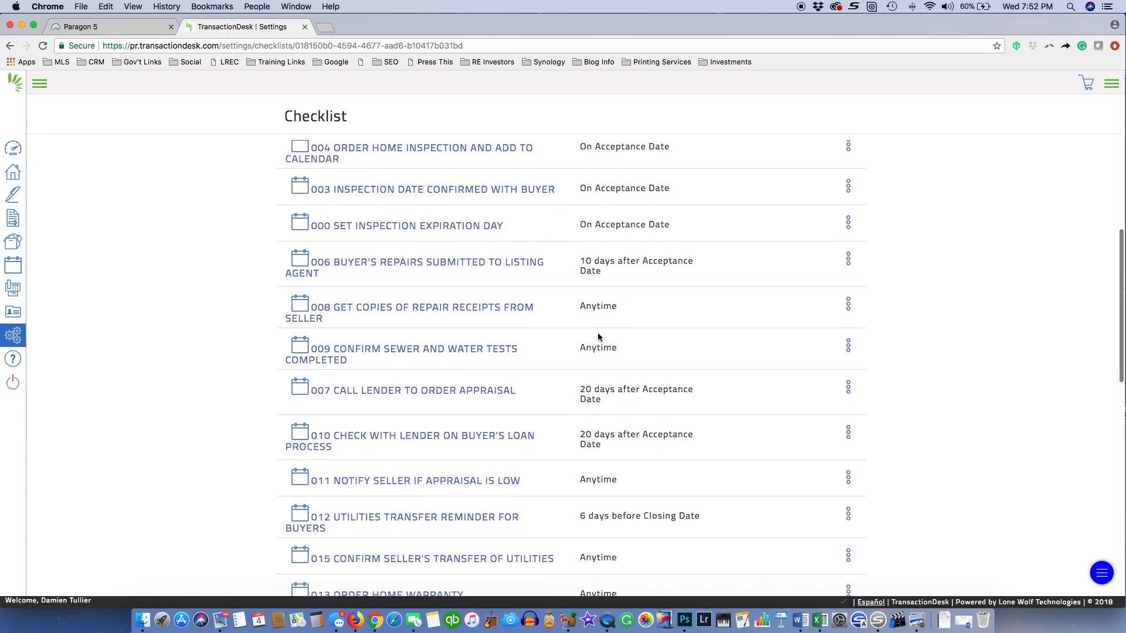
{"action": "scroll", "coordinate": [598, 336], "scroll_direction": "up", "scroll_amount": 2}
{"action": "scroll", "coordinate": [598, 336], "scroll_direction": "up", "scroll_amount": 3}
{"action": "scroll", "coordinate": [537, 333], "scroll_direction": "down", "scroll_amount": 12}
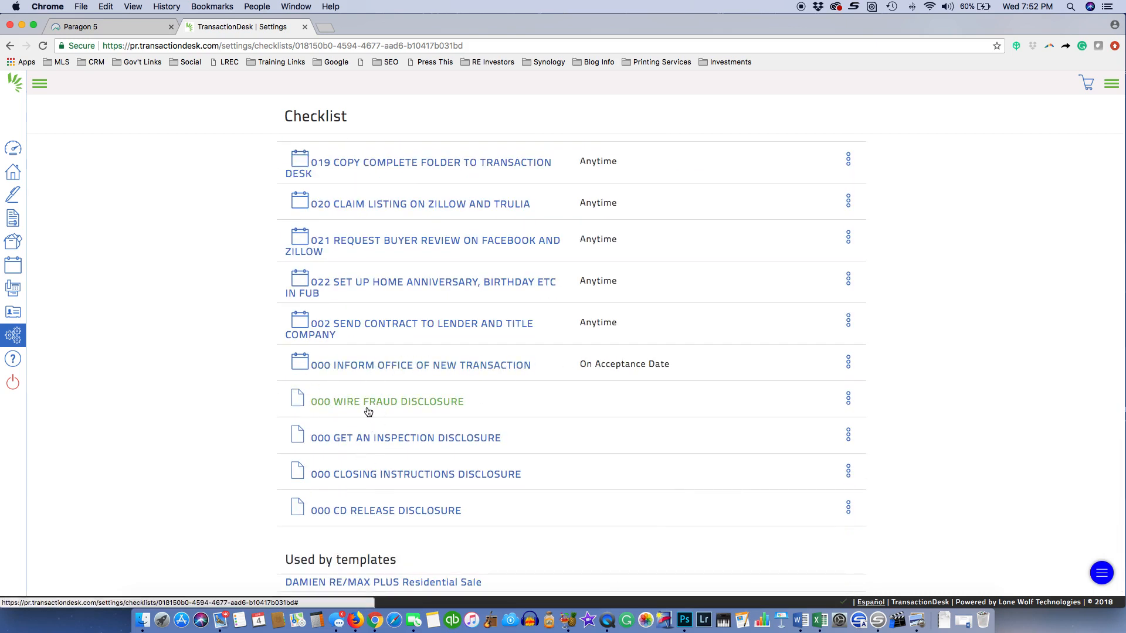
{"action": "scroll", "coordinate": [355, 475], "scroll_direction": "up", "scroll_amount": 1}
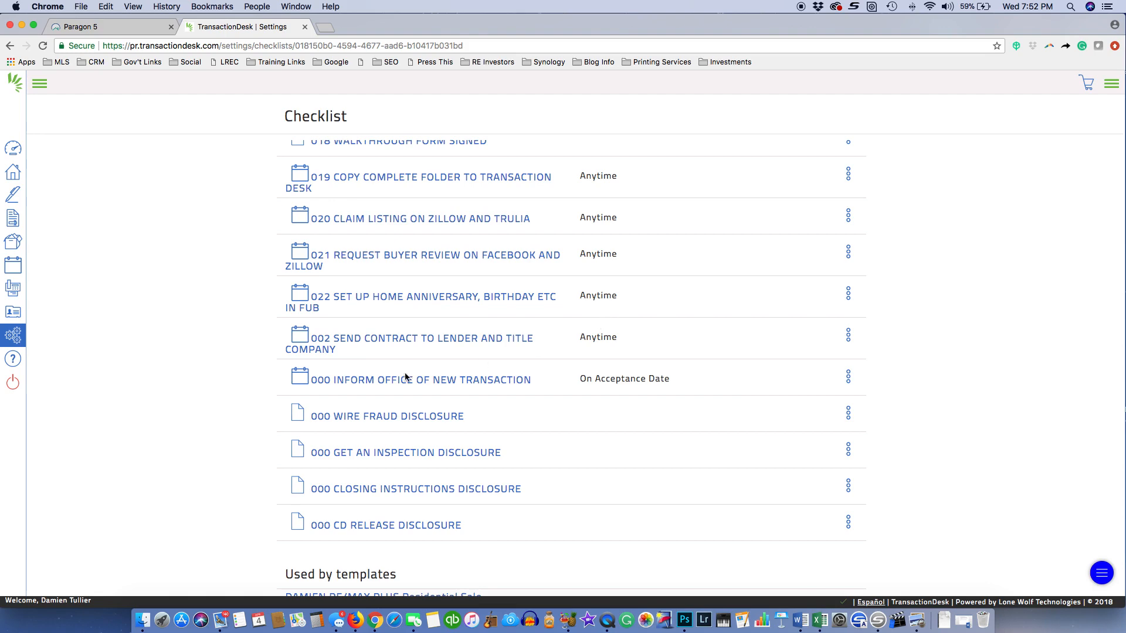
{"action": "scroll", "coordinate": [393, 304], "scroll_direction": "up", "scroll_amount": 15}
{"action": "scroll", "coordinate": [393, 308], "scroll_direction": "down", "scroll_amount": 5}
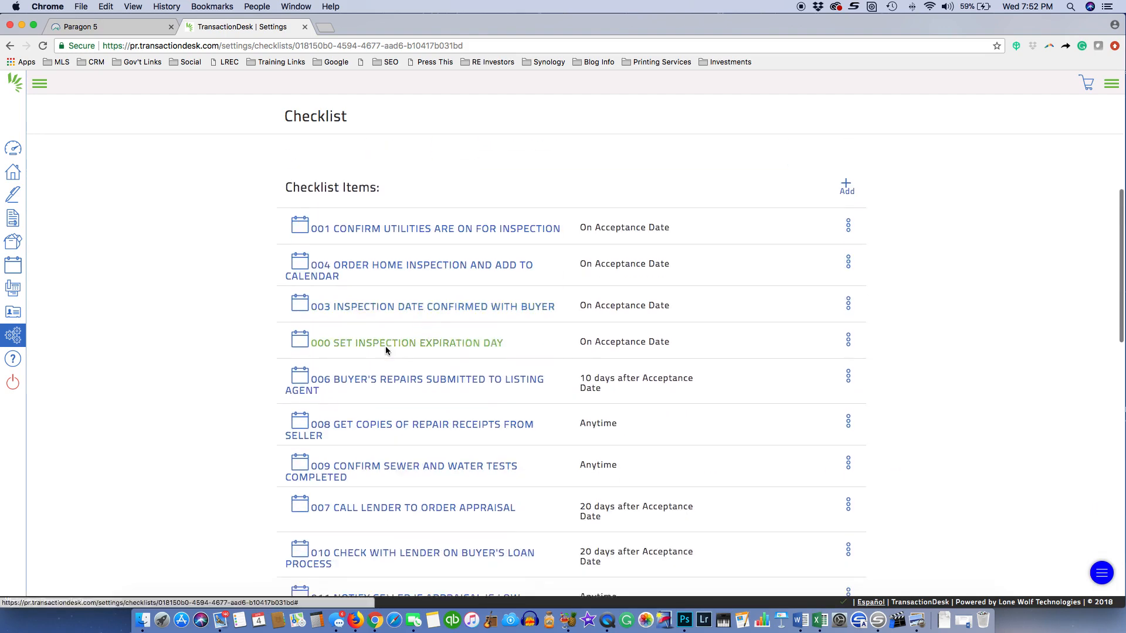
{"action": "scroll", "coordinate": [483, 446], "scroll_direction": "down", "scroll_amount": 5}
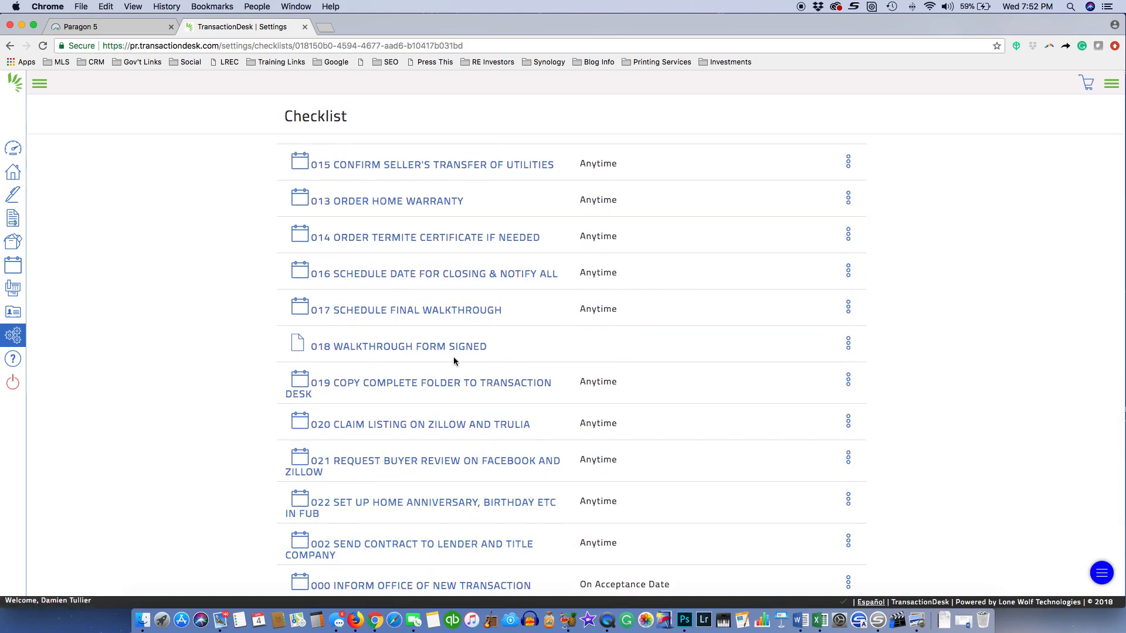
{"action": "scroll", "coordinate": [453, 357], "scroll_direction": "up", "scroll_amount": 2}
{"action": "scroll", "coordinate": [545, 350], "scroll_direction": "up", "scroll_amount": 6}
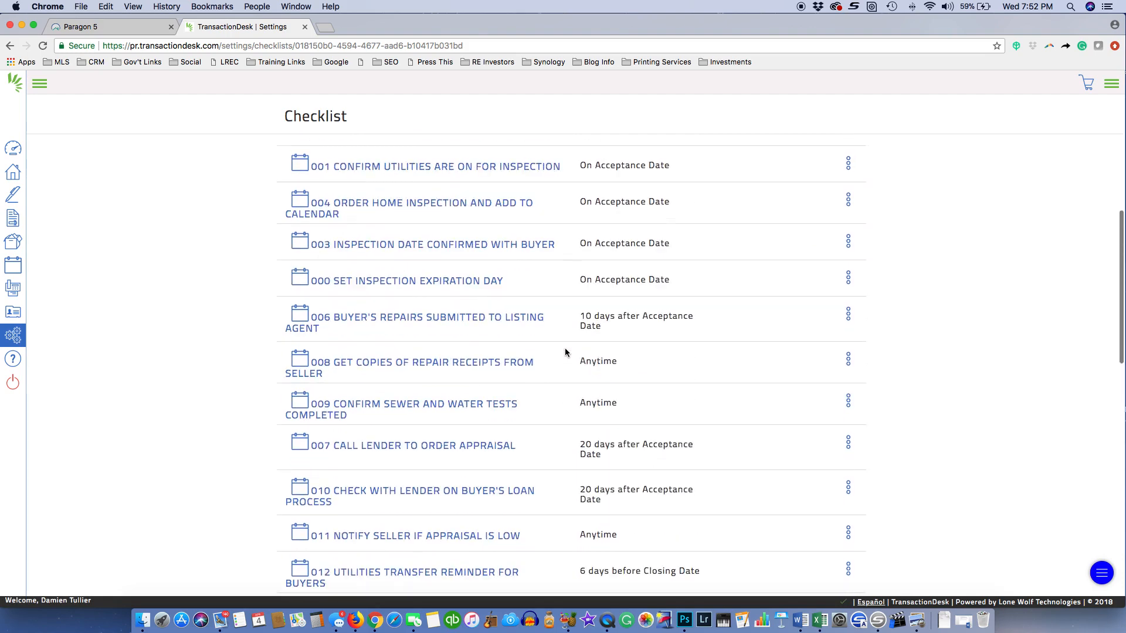
{"action": "scroll", "coordinate": [567, 359], "scroll_direction": "up", "scroll_amount": 2}
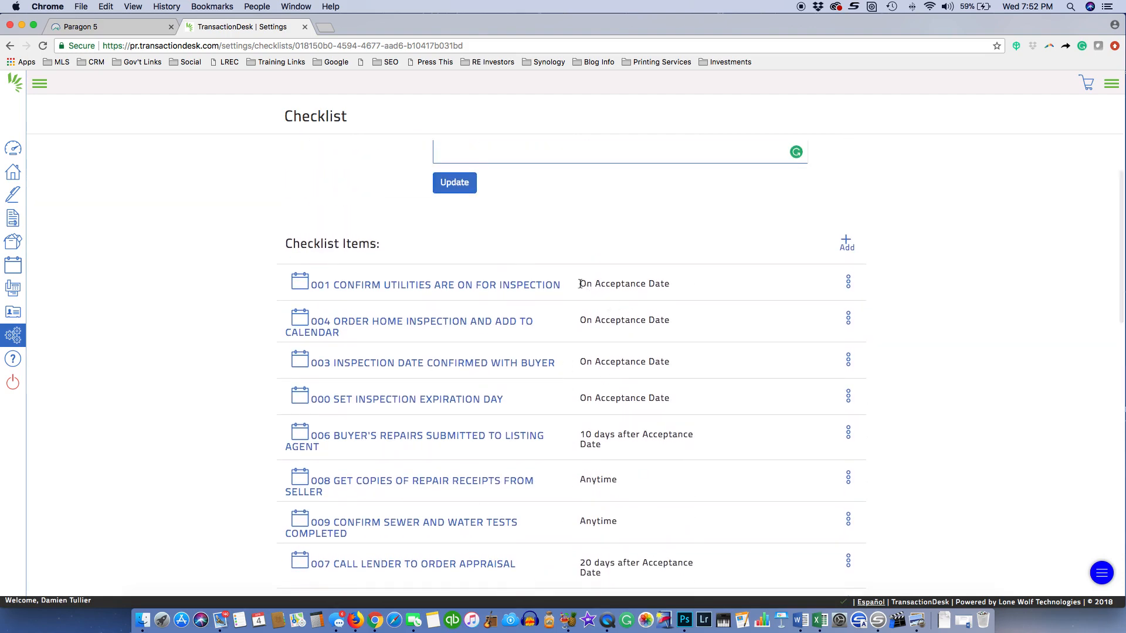
{"action": "scroll", "coordinate": [660, 384], "scroll_direction": "down", "scroll_amount": 15}
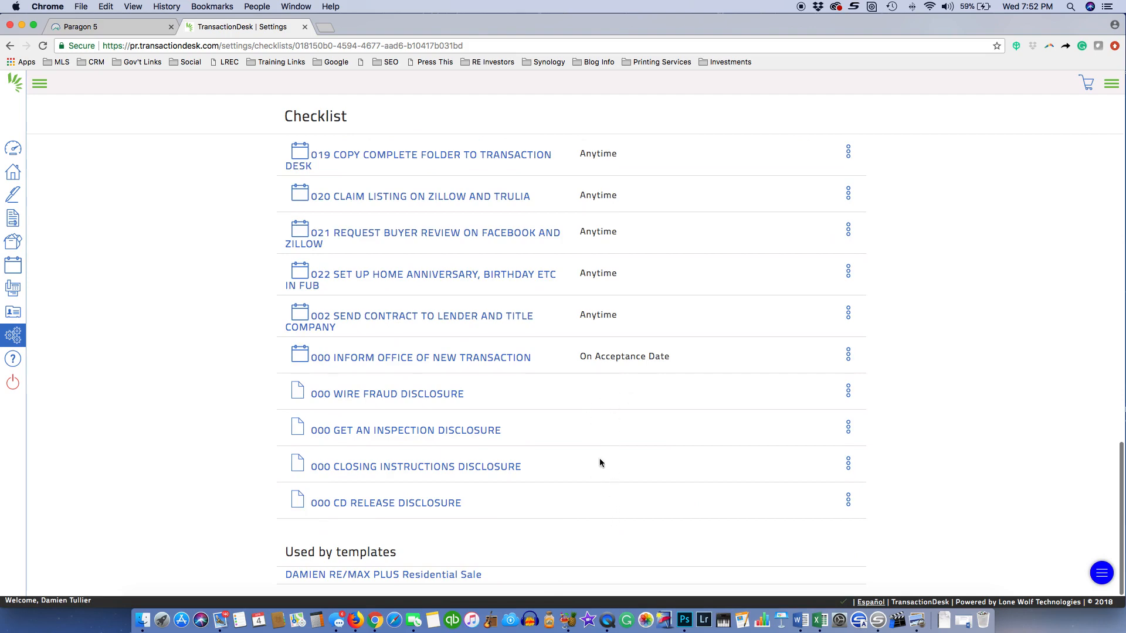
{"action": "scroll", "coordinate": [598, 460], "scroll_direction": "up", "scroll_amount": 3}
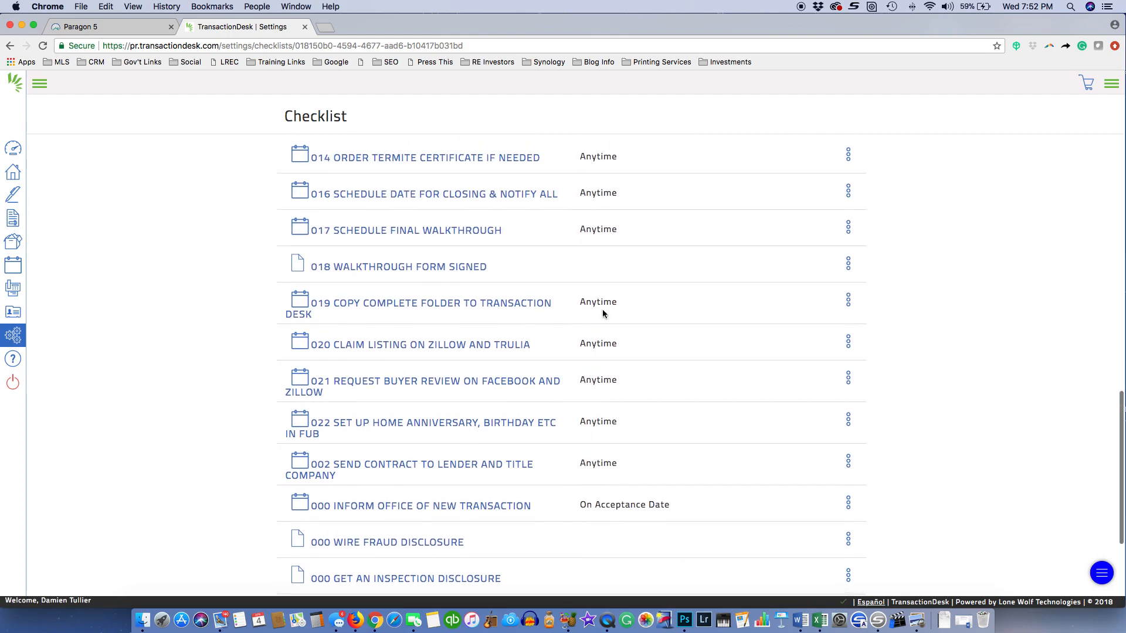
{"action": "scroll", "coordinate": [603, 314], "scroll_direction": "up", "scroll_amount": 10}
{"action": "scroll", "coordinate": [599, 383], "scroll_direction": "down", "scroll_amount": 3}
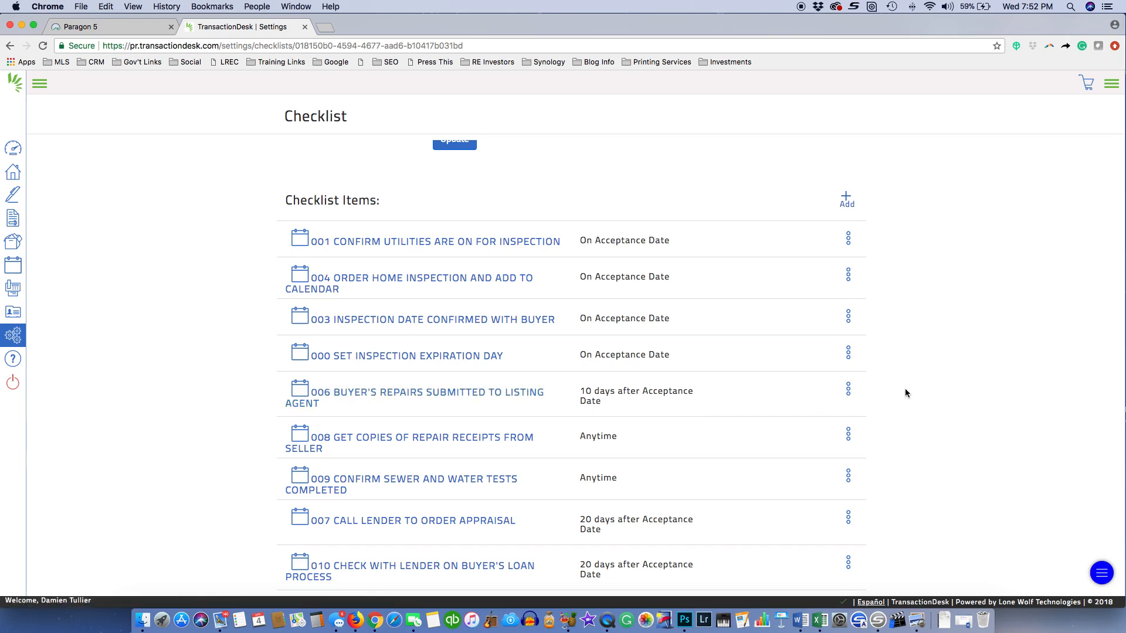
Edit item 006 BUYER'S REPAIRS SUBMITTED TO LISTING AGENT, leaving Document switched off
{"action": "left_click", "coordinate": [847, 389]}
{"action": "left_click", "coordinate": [824, 346]}
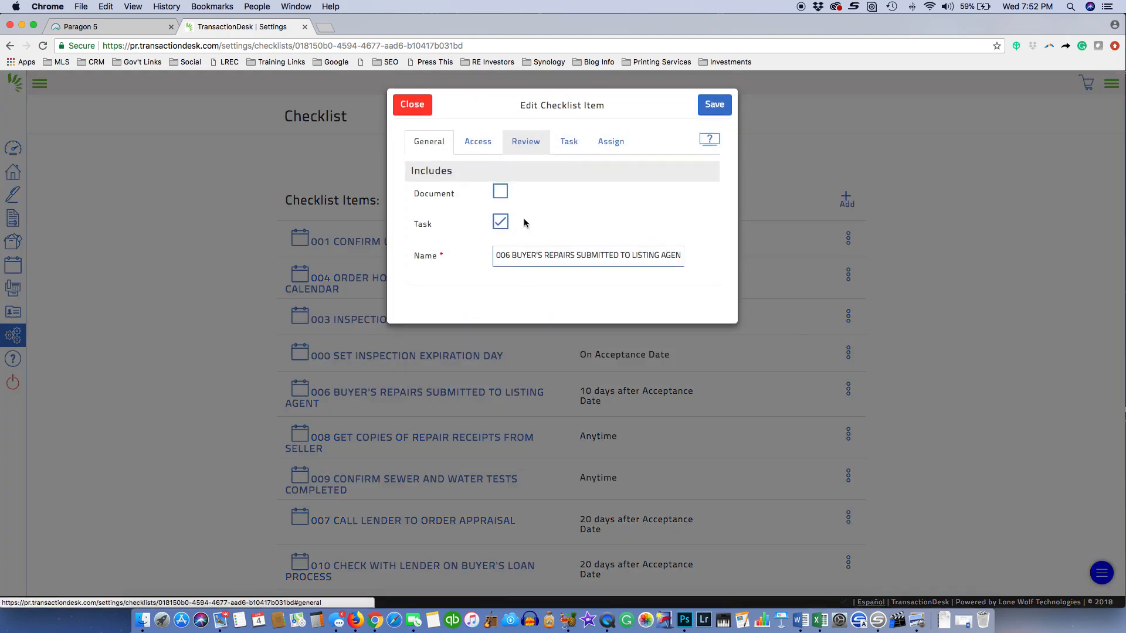
{"action": "left_click_drag", "start_coordinate": [497, 255], "coordinate": [724, 262]}
{"action": "left_click", "coordinate": [625, 216]}
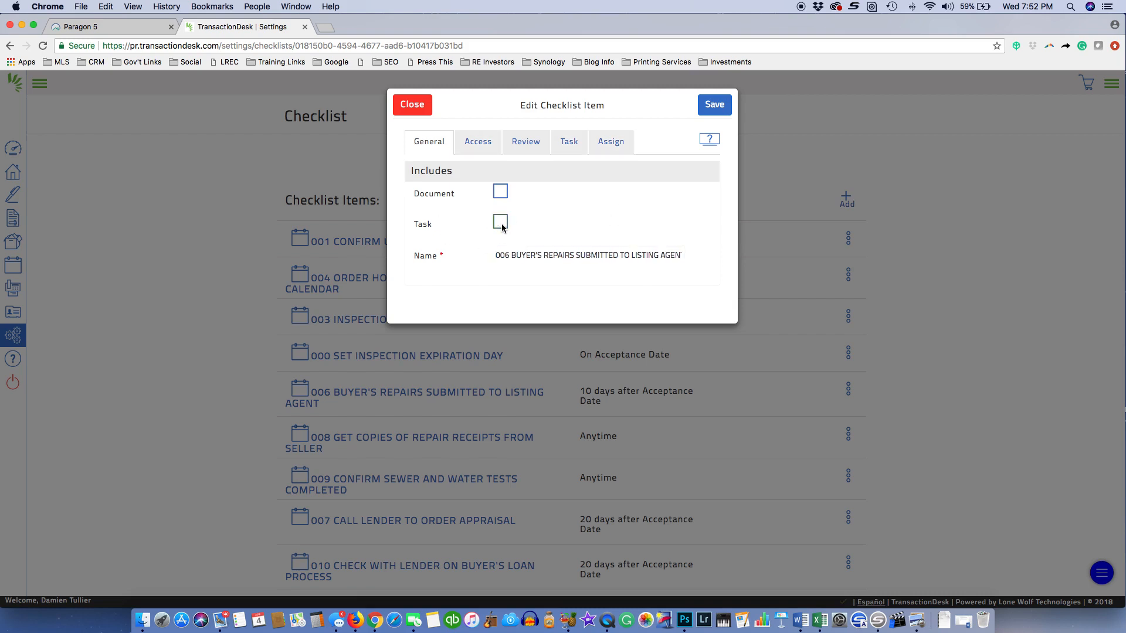
{"action": "left_click", "coordinate": [500, 193]}
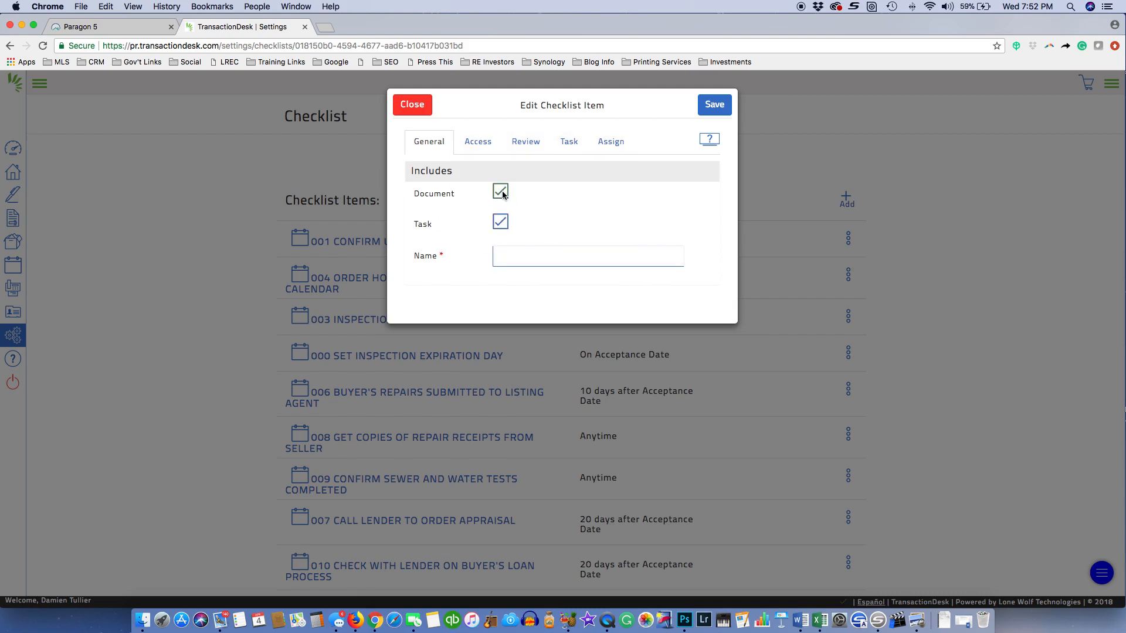
{"action": "left_click", "coordinate": [501, 192]}
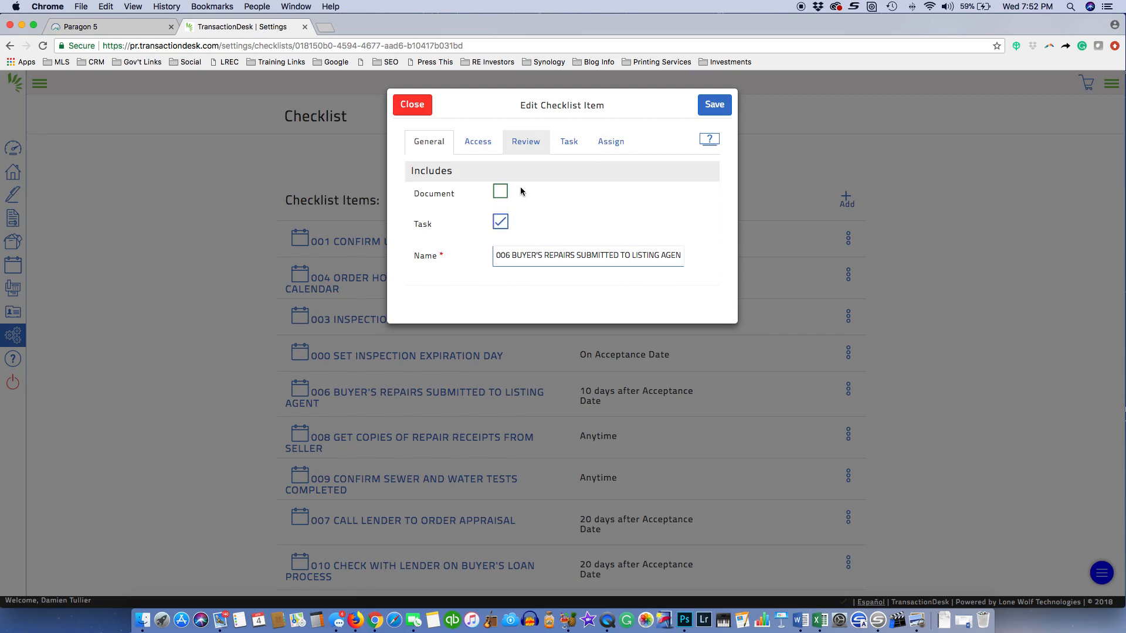
Keep Limit Access set to No on the item's Access tab
{"action": "left_click", "coordinate": [475, 142]}
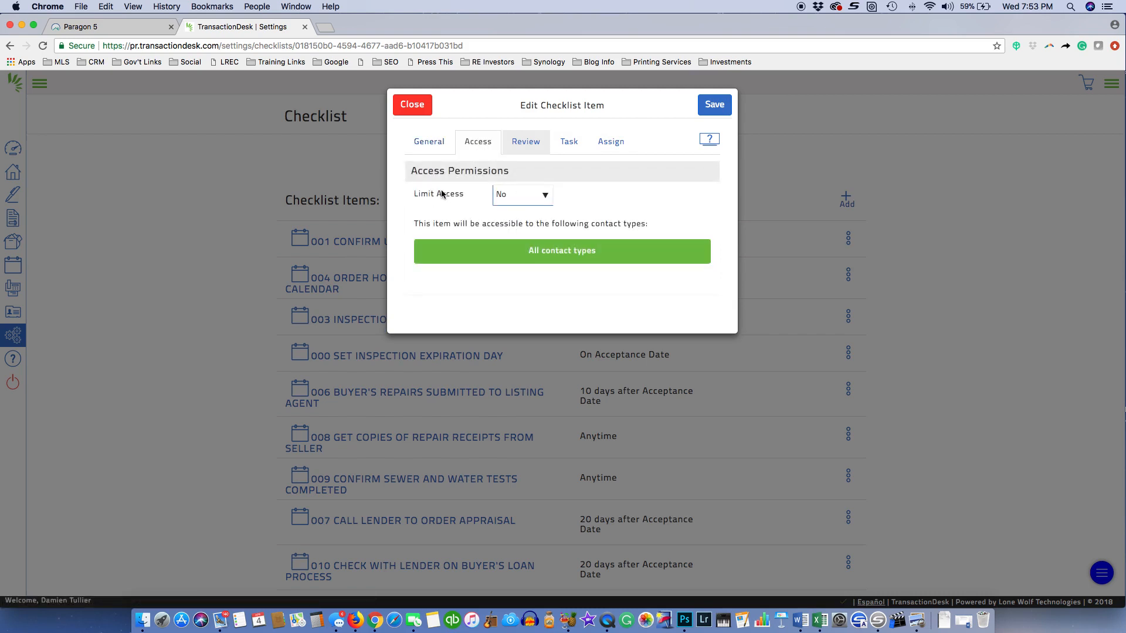
{"action": "left_click", "coordinate": [530, 196]}
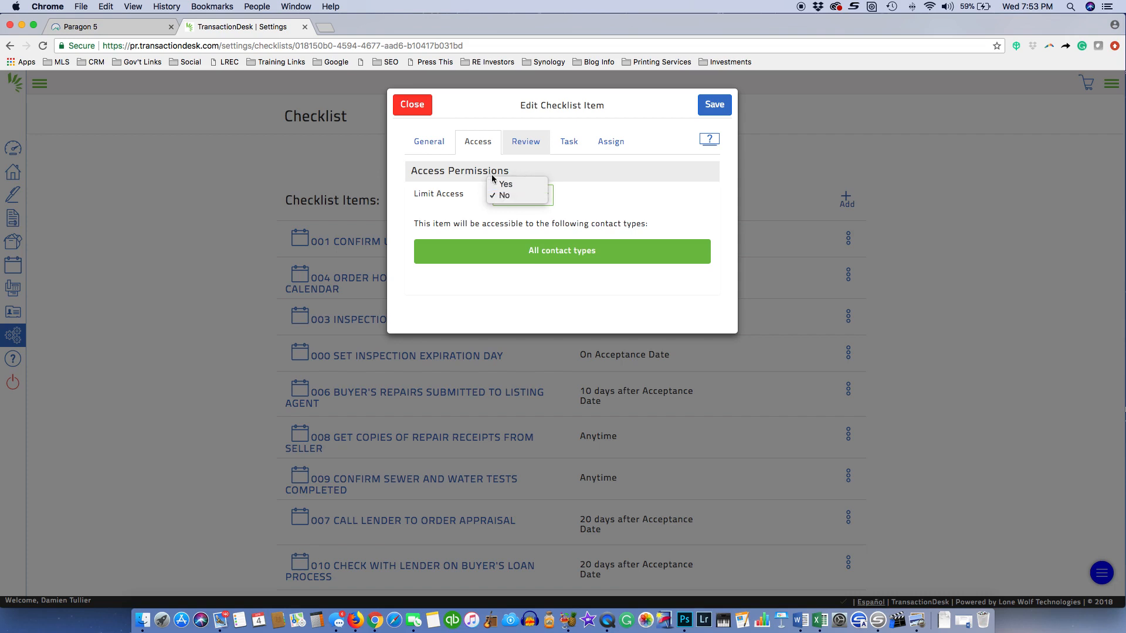
{"action": "left_click", "coordinate": [507, 197]}
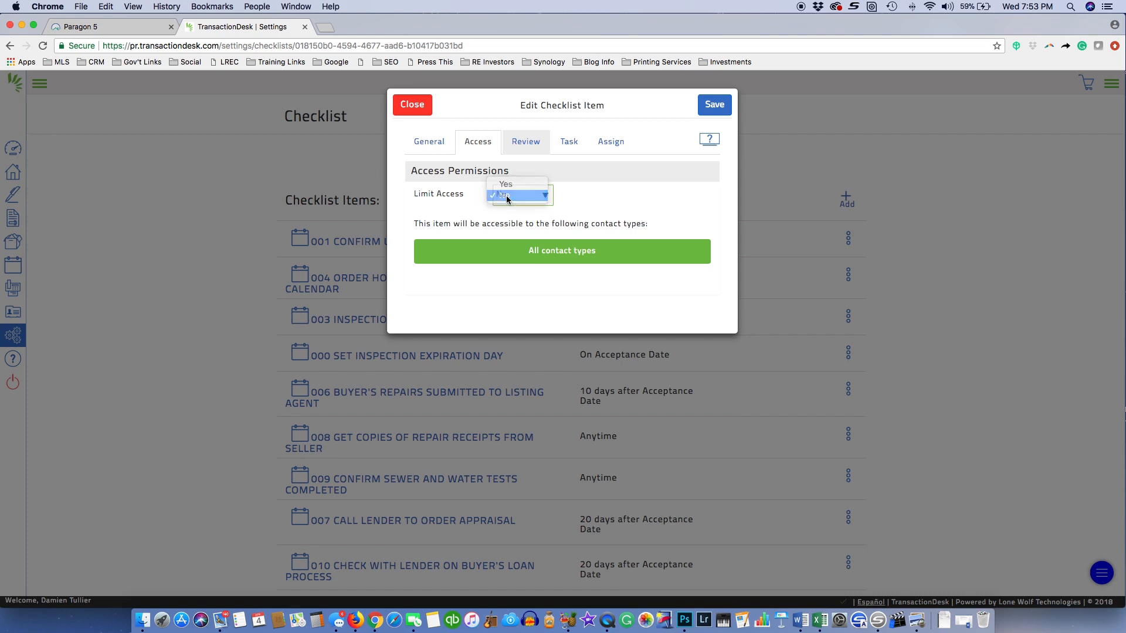
Check the 006 item's Task due timing, kept relative to a transaction date, and its Assign settings
{"action": "left_click", "coordinate": [569, 141]}
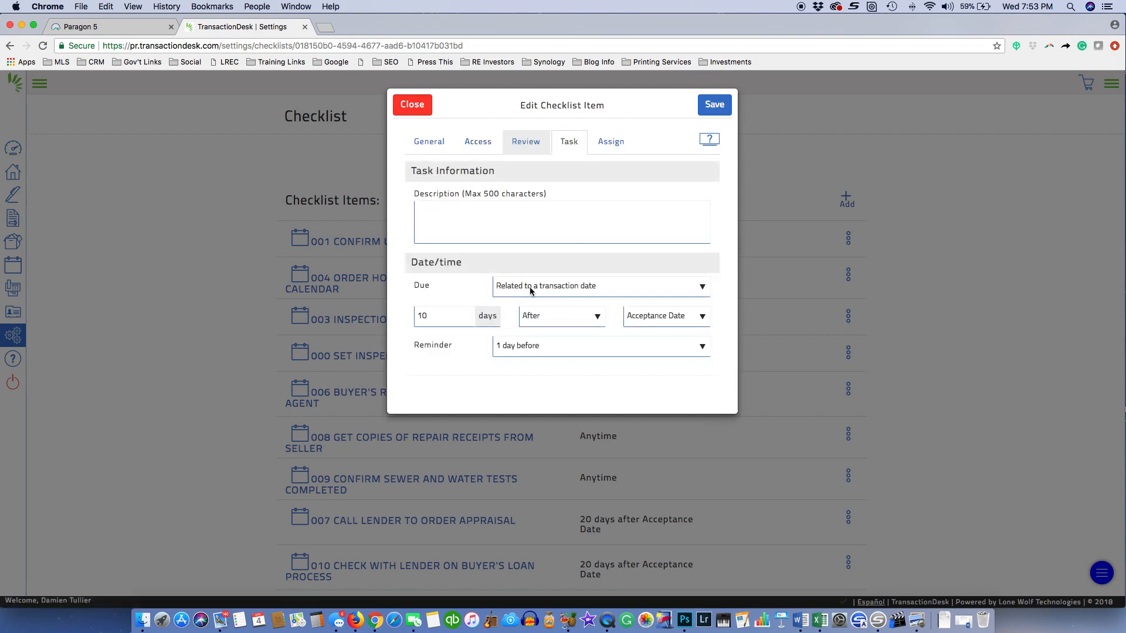
{"action": "left_click", "coordinate": [569, 289]}
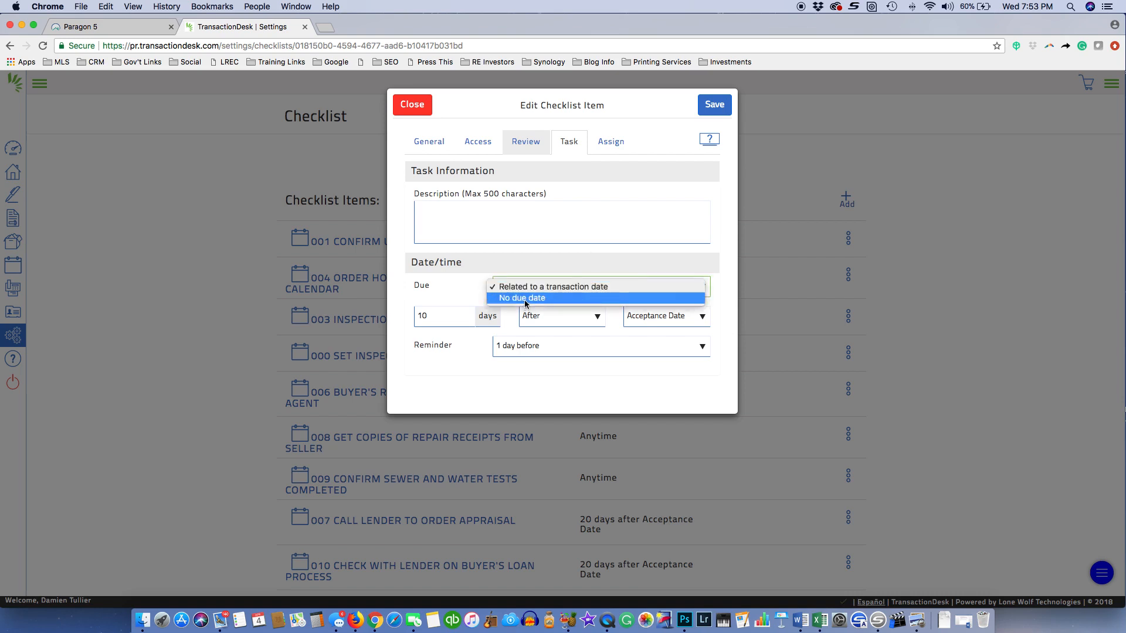
{"action": "left_click", "coordinate": [578, 287]}
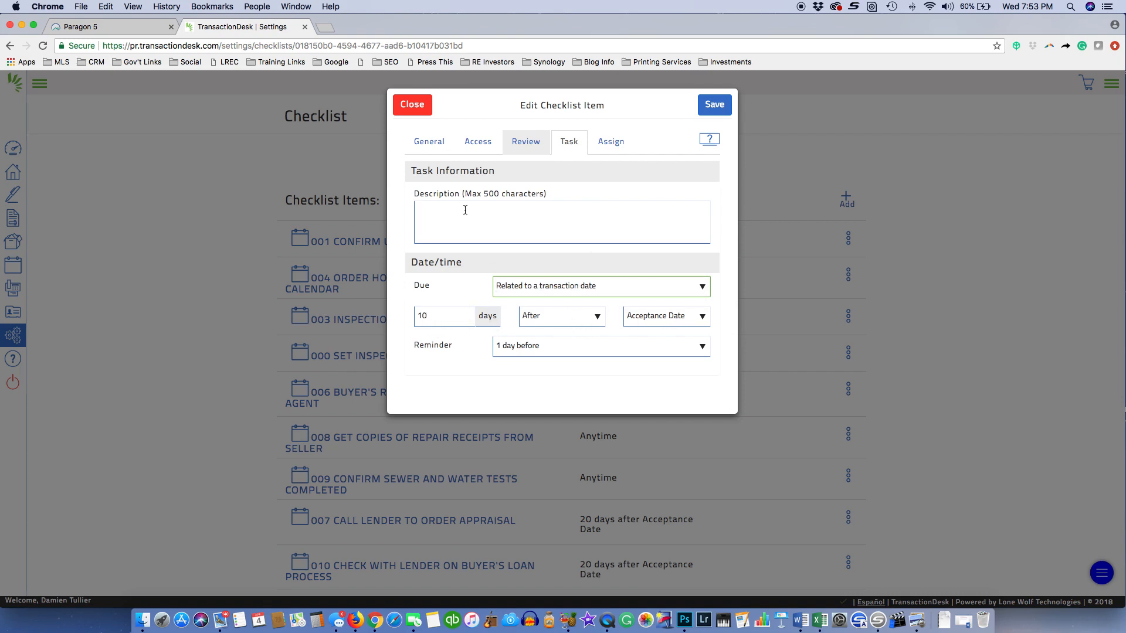
{"action": "left_click", "coordinate": [429, 141]}
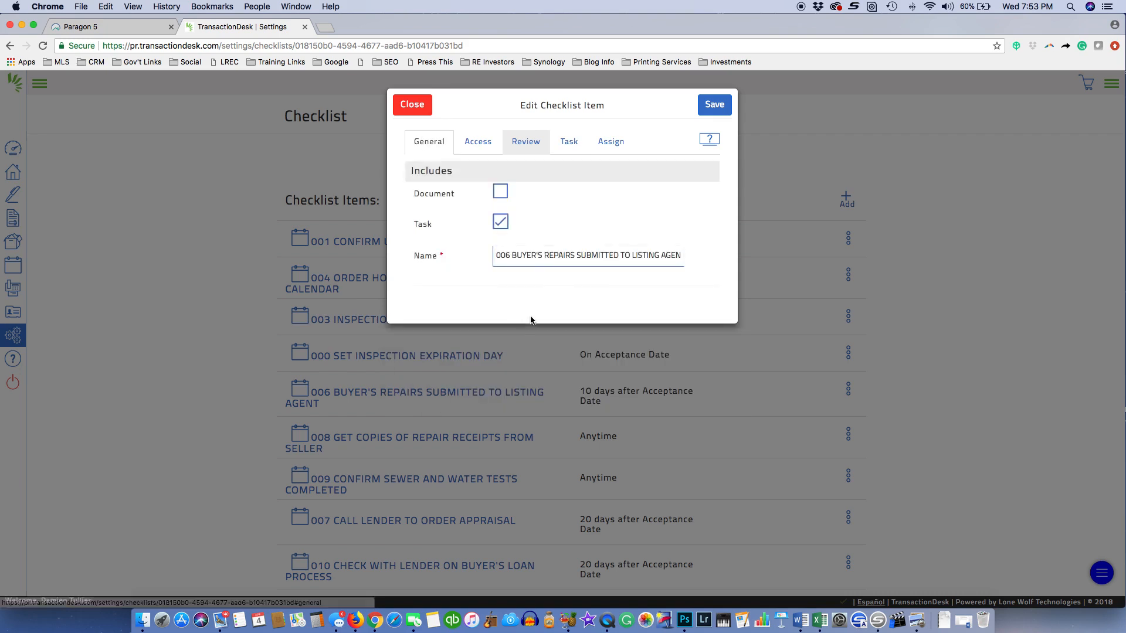
{"action": "left_click_drag", "start_coordinate": [522, 256], "coordinate": [681, 258]}
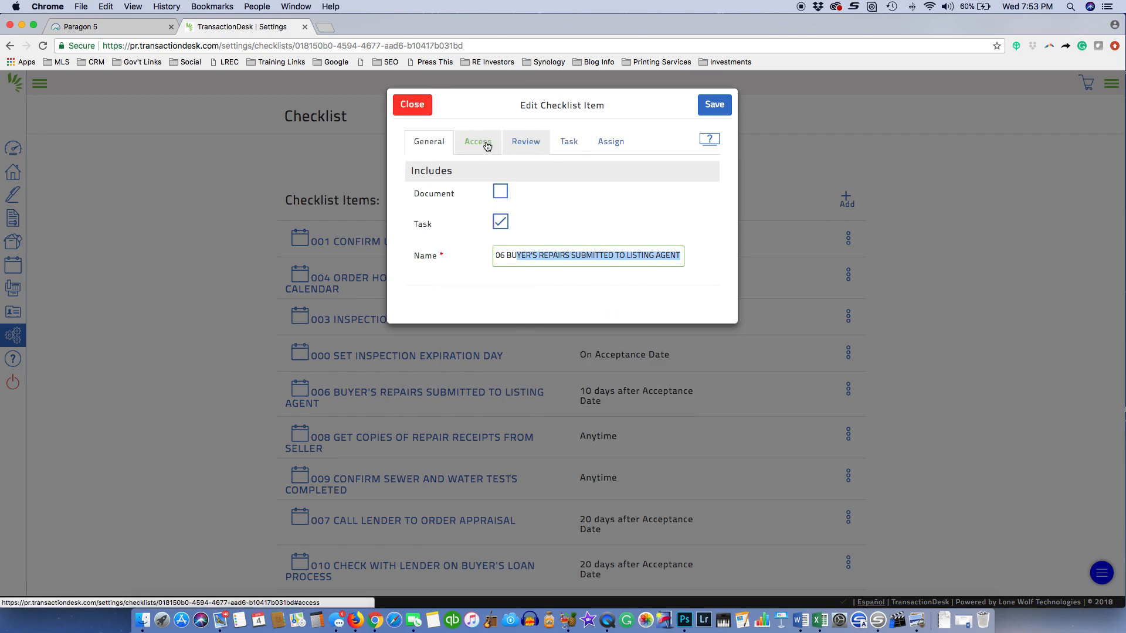
{"action": "left_click", "coordinate": [568, 142]}
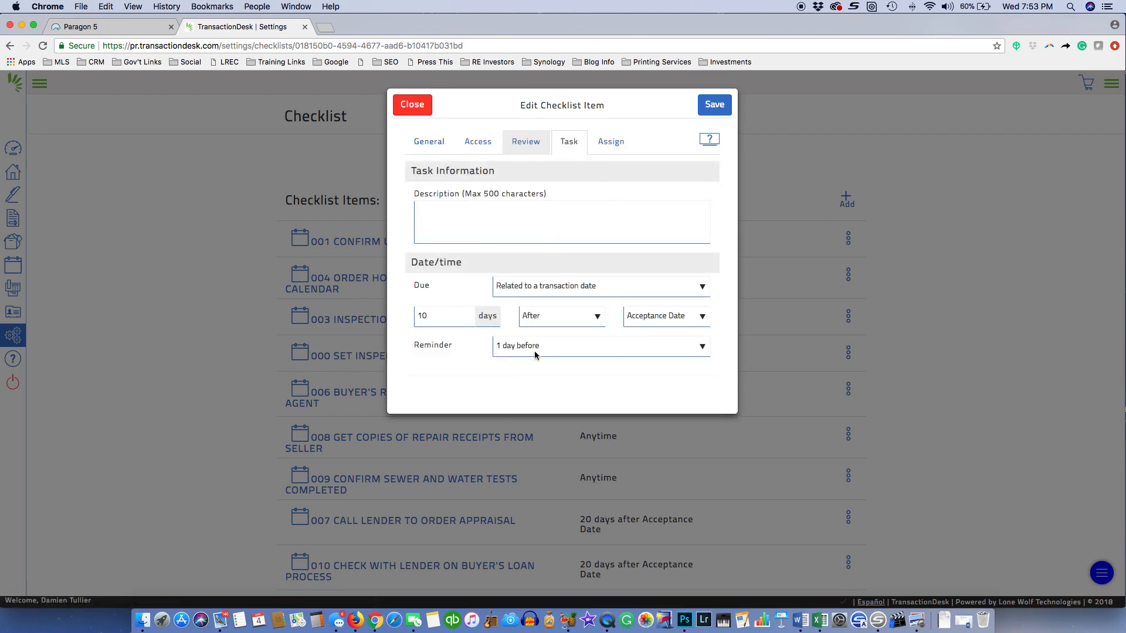
{"action": "left_click", "coordinate": [610, 141]}
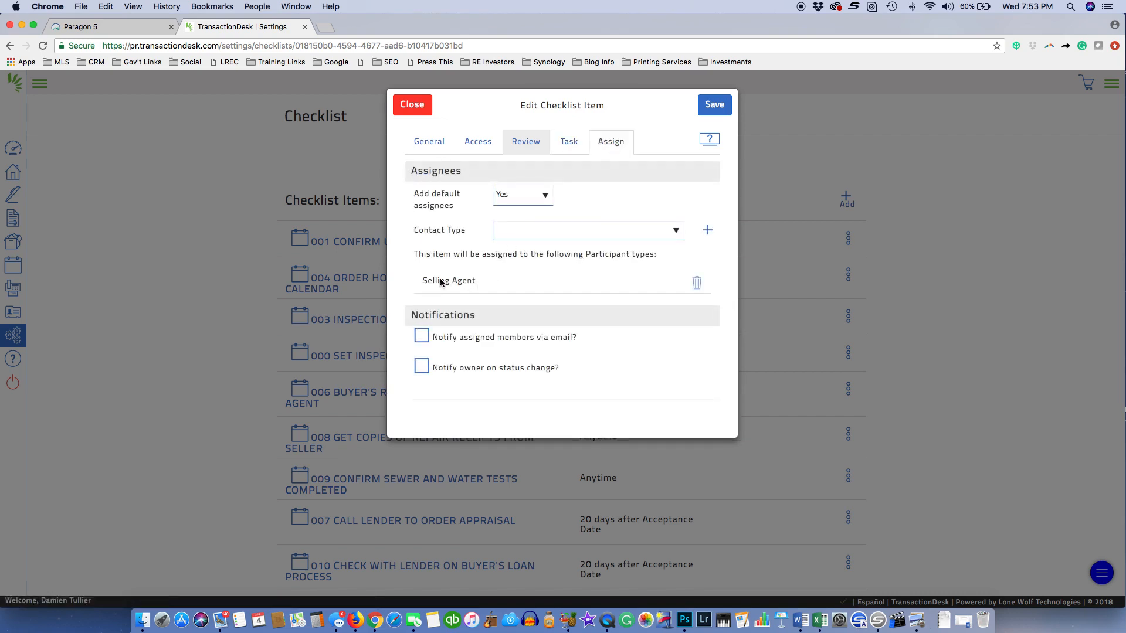
Enable 'Notify assigned members via email?' for the Selling Agent assignee, leaving Contact Type unchanged
{"action": "left_click_drag", "start_coordinate": [419, 281], "coordinate": [492, 283]}
{"action": "left_click", "coordinate": [421, 336]}
{"action": "left_click", "coordinate": [561, 229]}
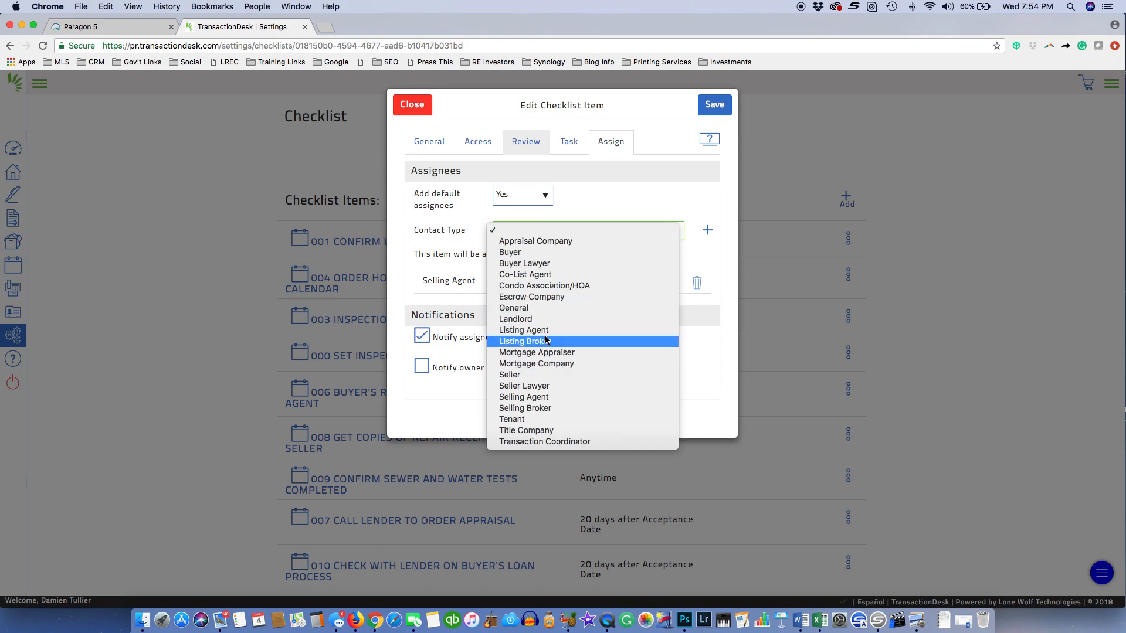
{"action": "left_click", "coordinate": [436, 228]}
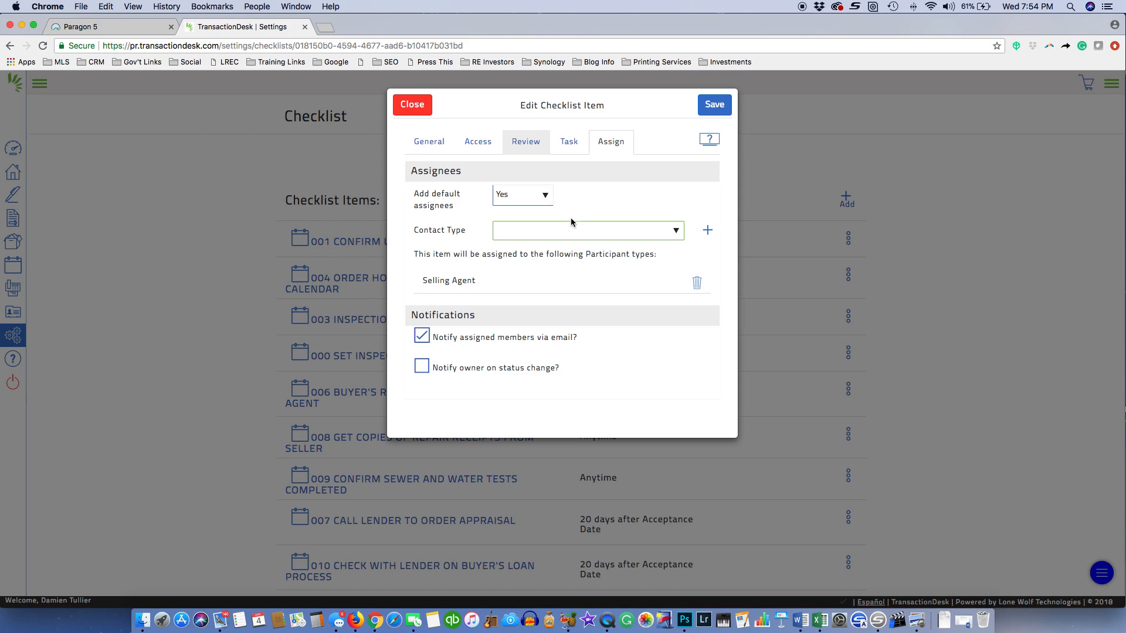
{"action": "left_click", "coordinate": [439, 140]}
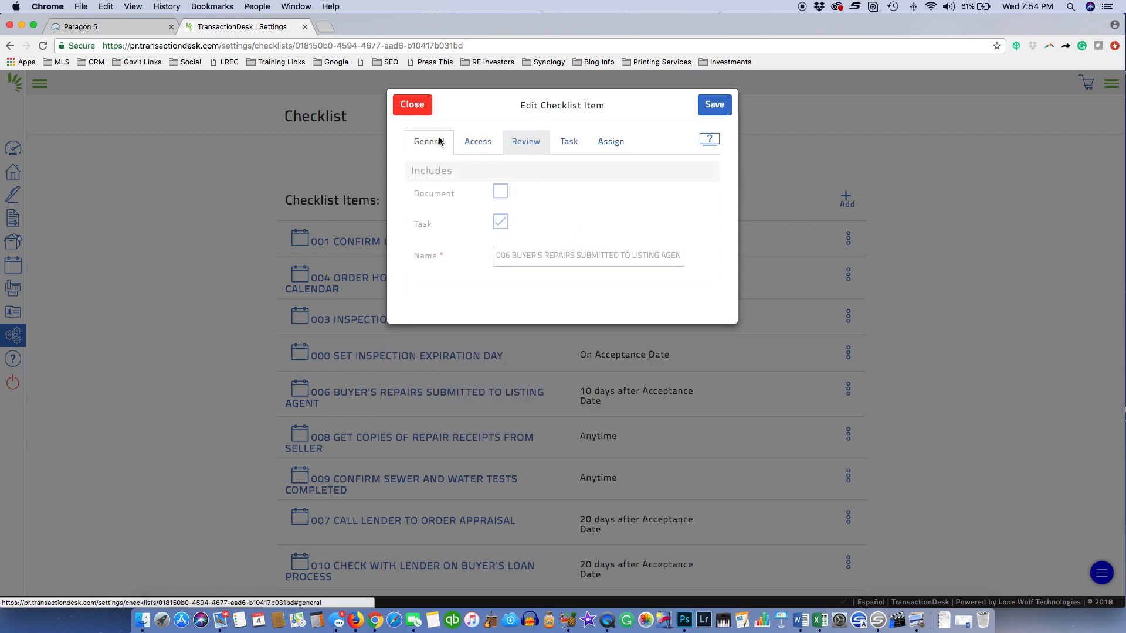
Save the 006 item, scroll through the buyer checklist, and go back to Transactions
{"action": "left_click", "coordinate": [714, 105]}
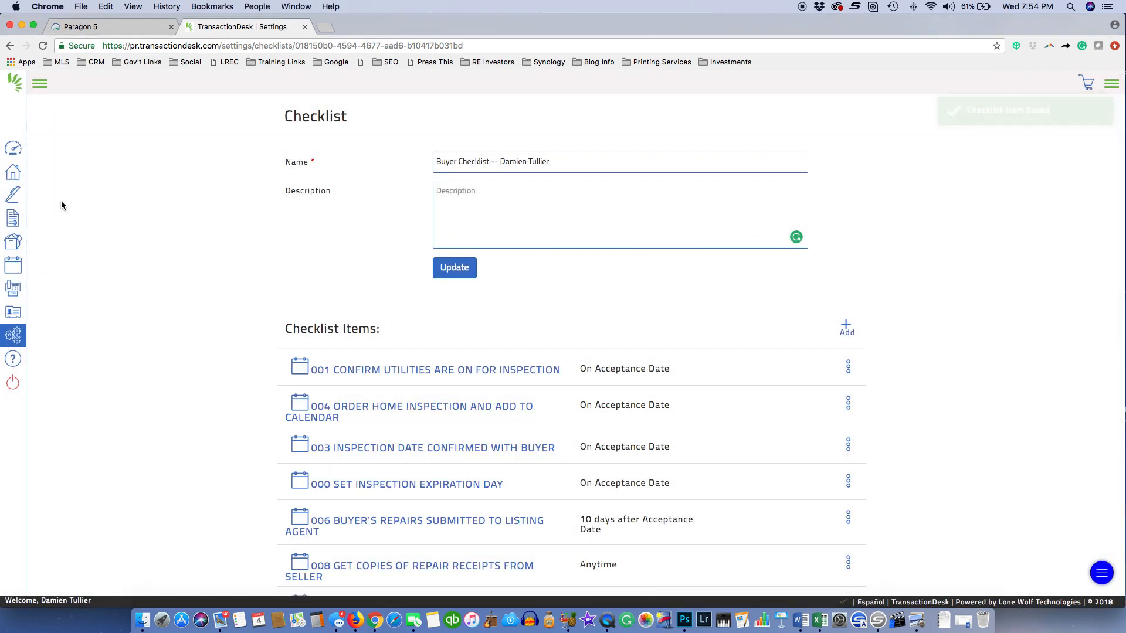
{"action": "scroll", "coordinate": [631, 538], "scroll_direction": "down", "scroll_amount": 5}
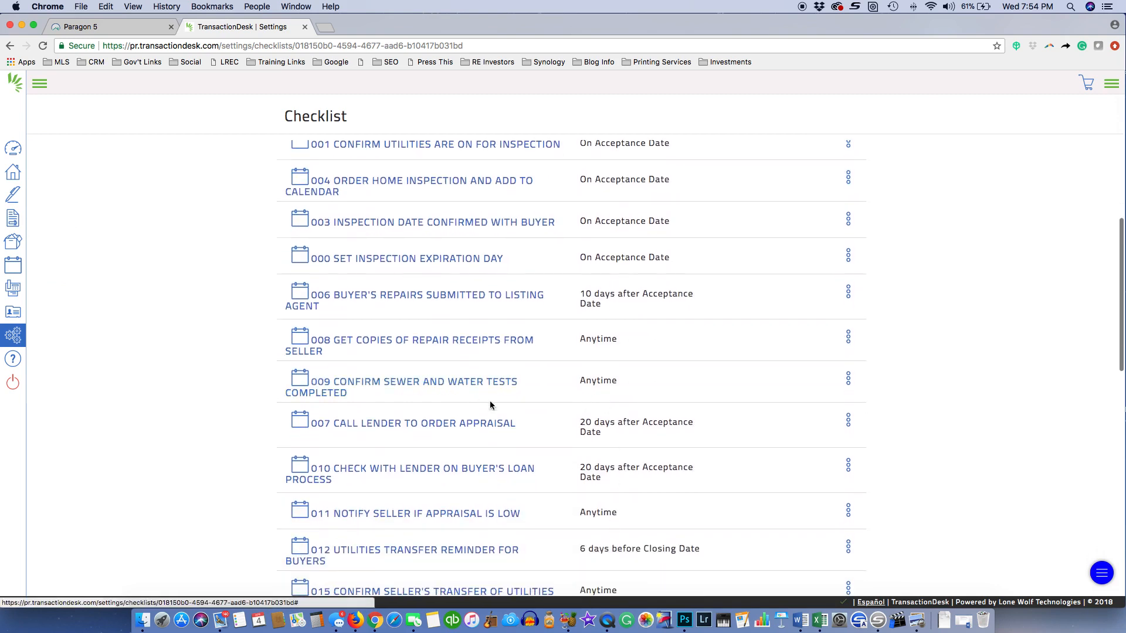
{"action": "scroll", "coordinate": [490, 402], "scroll_direction": "down", "scroll_amount": 2}
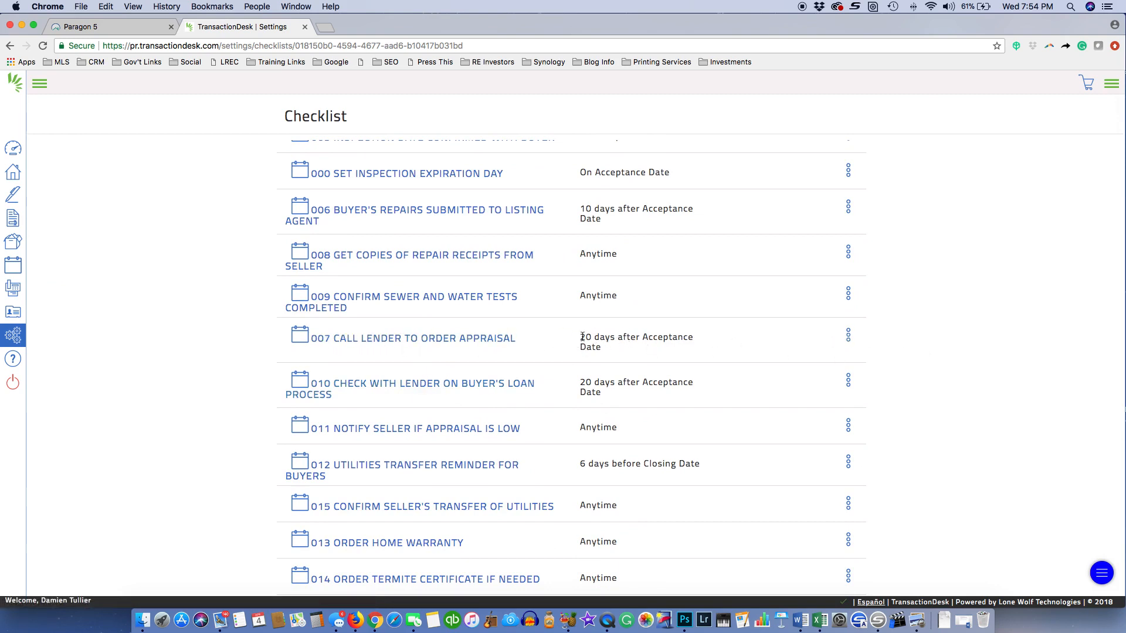
{"action": "scroll", "coordinate": [594, 338], "scroll_direction": "down", "scroll_amount": 2}
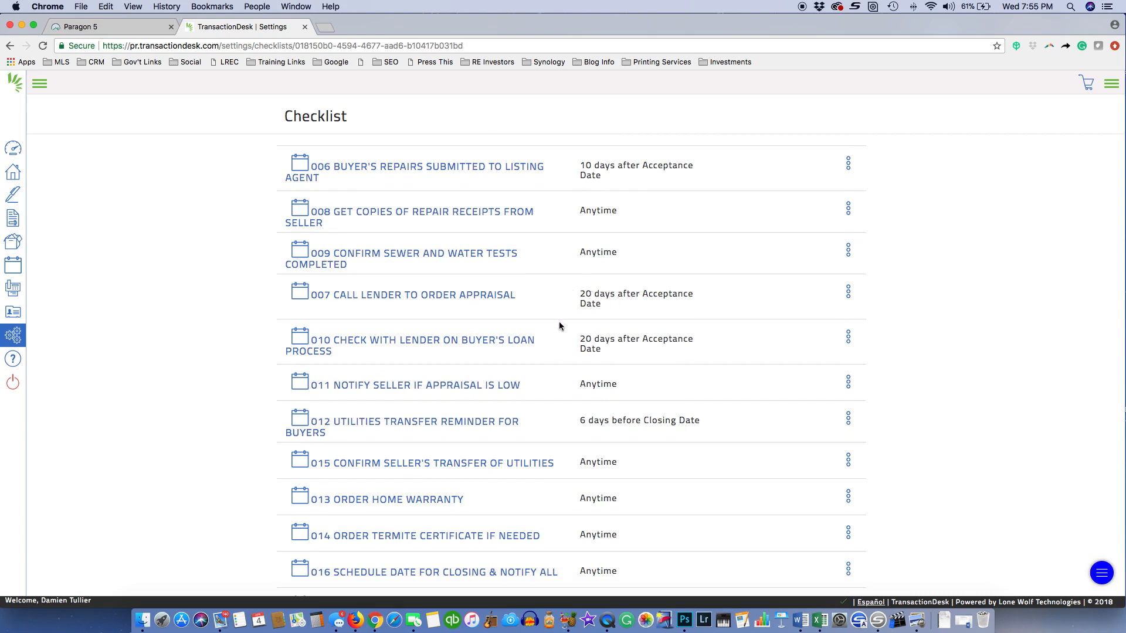
{"action": "scroll", "coordinate": [556, 341], "scroll_direction": "down", "scroll_amount": 4}
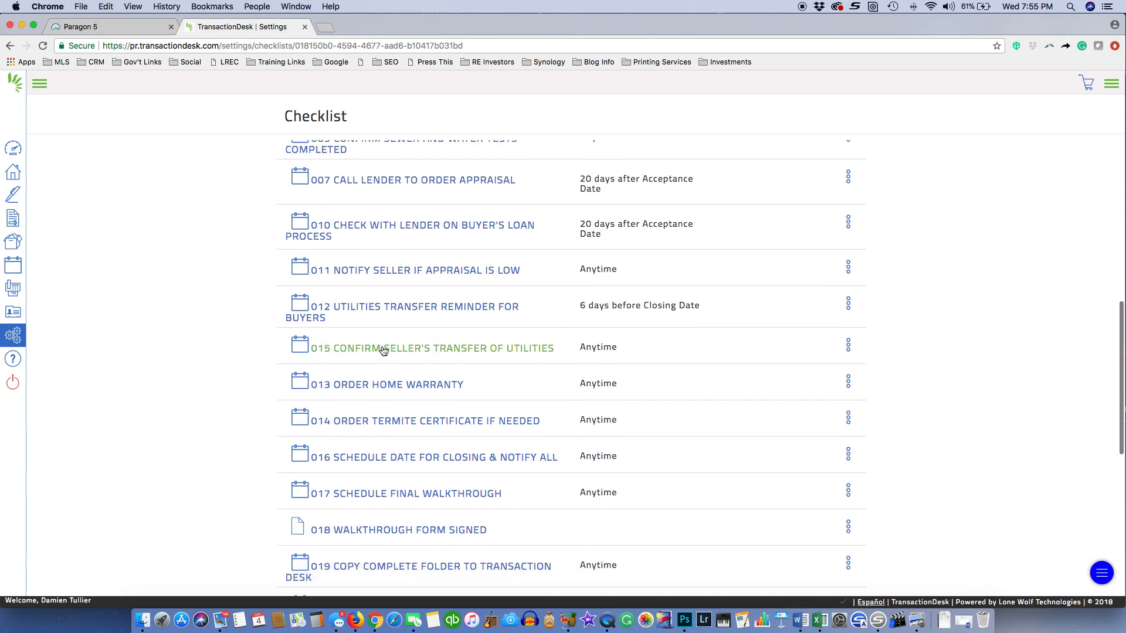
{"action": "scroll", "coordinate": [548, 415], "scroll_direction": "down", "scroll_amount": 4}
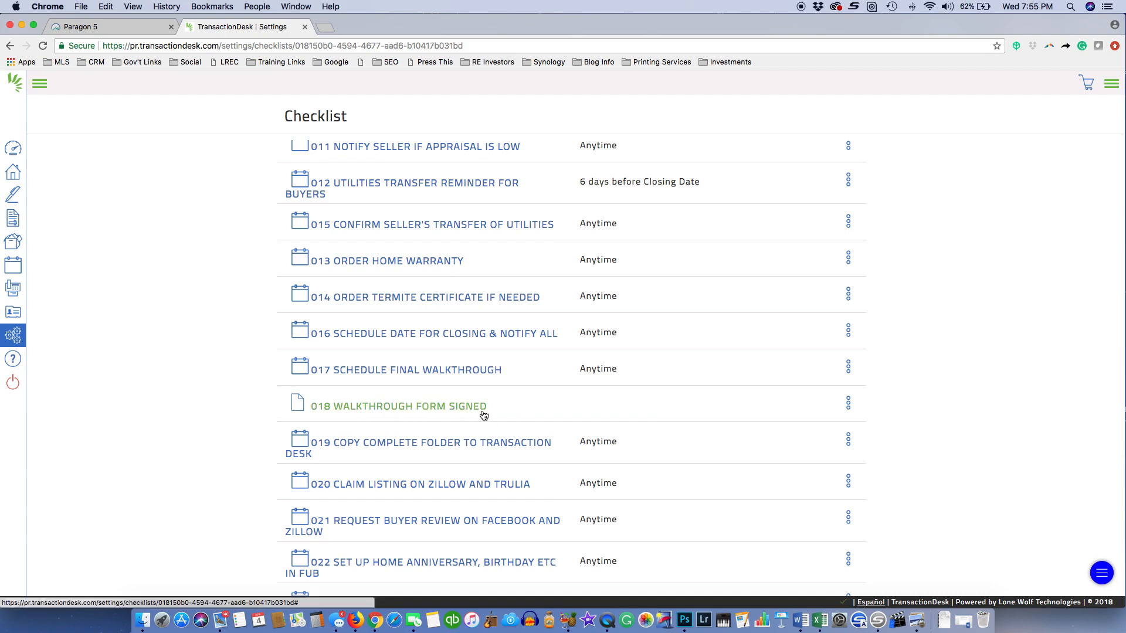
{"action": "scroll", "coordinate": [483, 415], "scroll_direction": "down", "scroll_amount": 3}
{"action": "scroll", "coordinate": [420, 348], "scroll_direction": "up", "scroll_amount": 10}
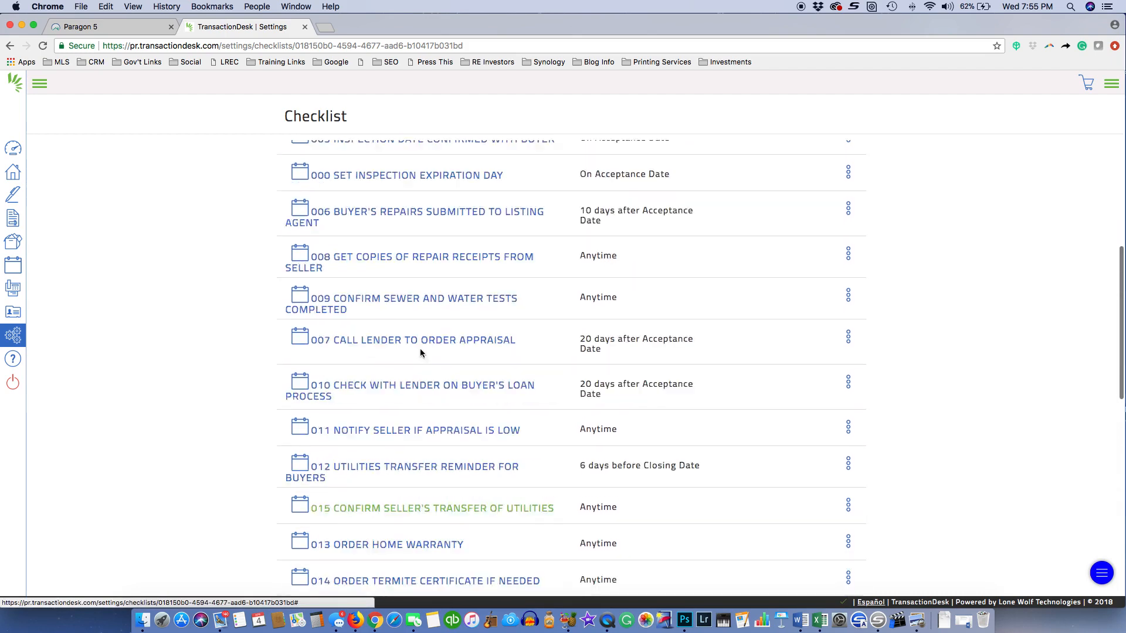
{"action": "left_click", "coordinate": [13, 172]}
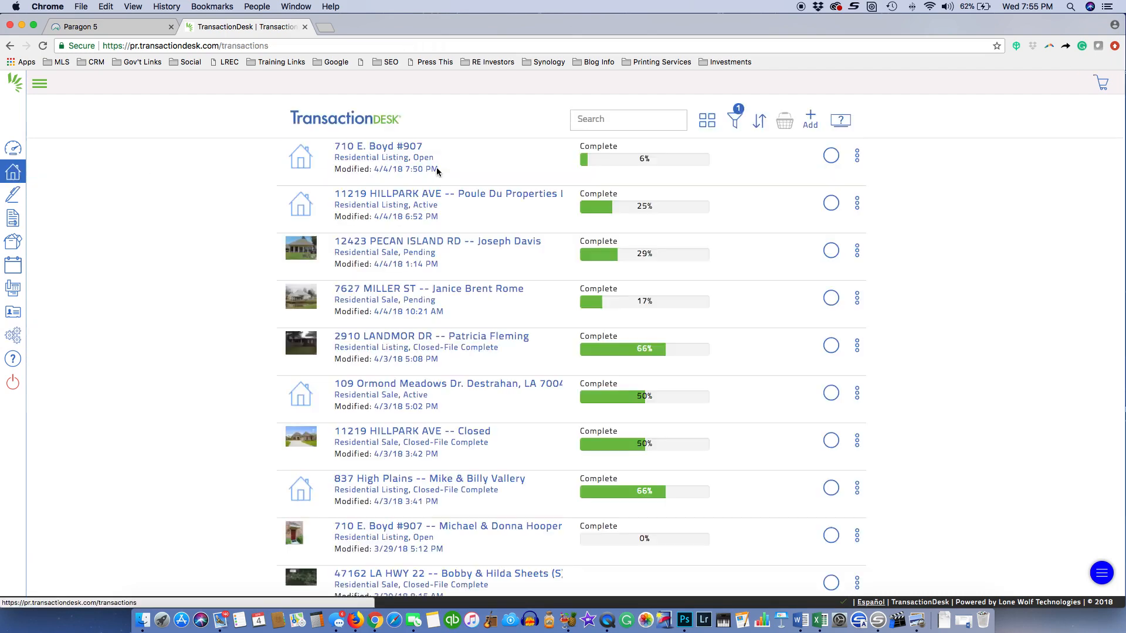
{"action": "left_click", "coordinate": [385, 157]}
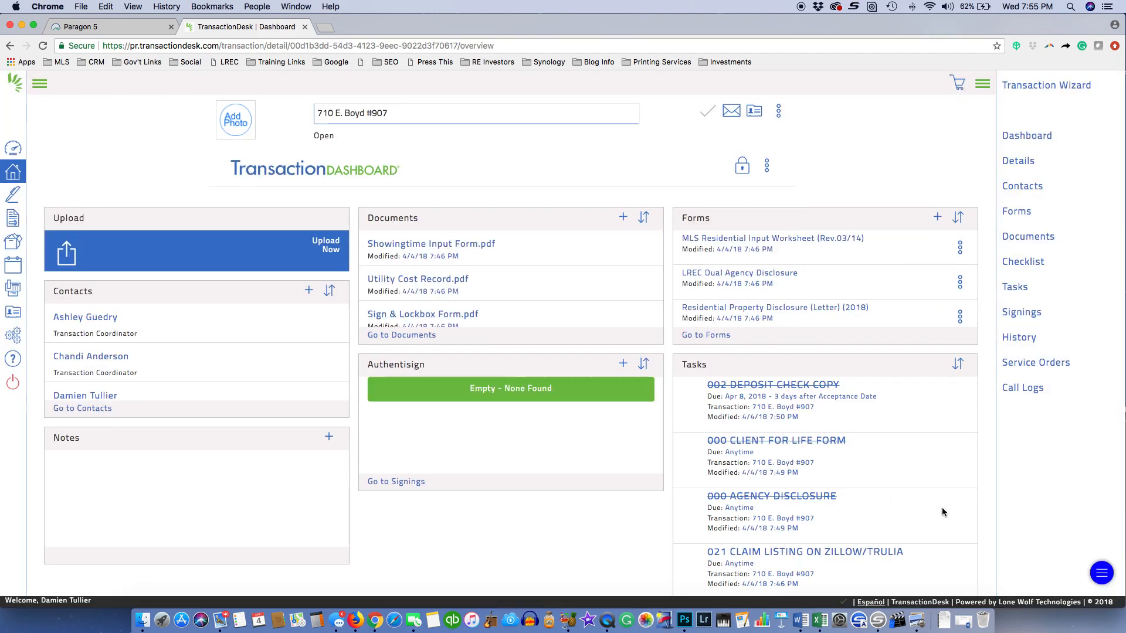
{"action": "scroll", "coordinate": [994, 519], "scroll_direction": "down", "scroll_amount": 2}
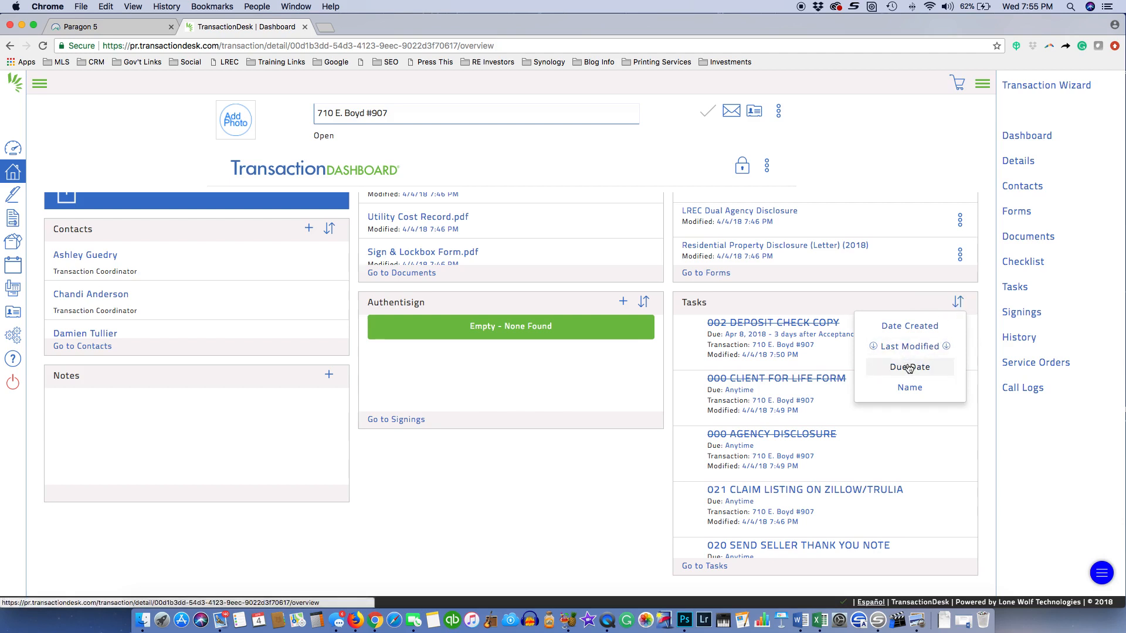
{"action": "left_click", "coordinate": [910, 387]}
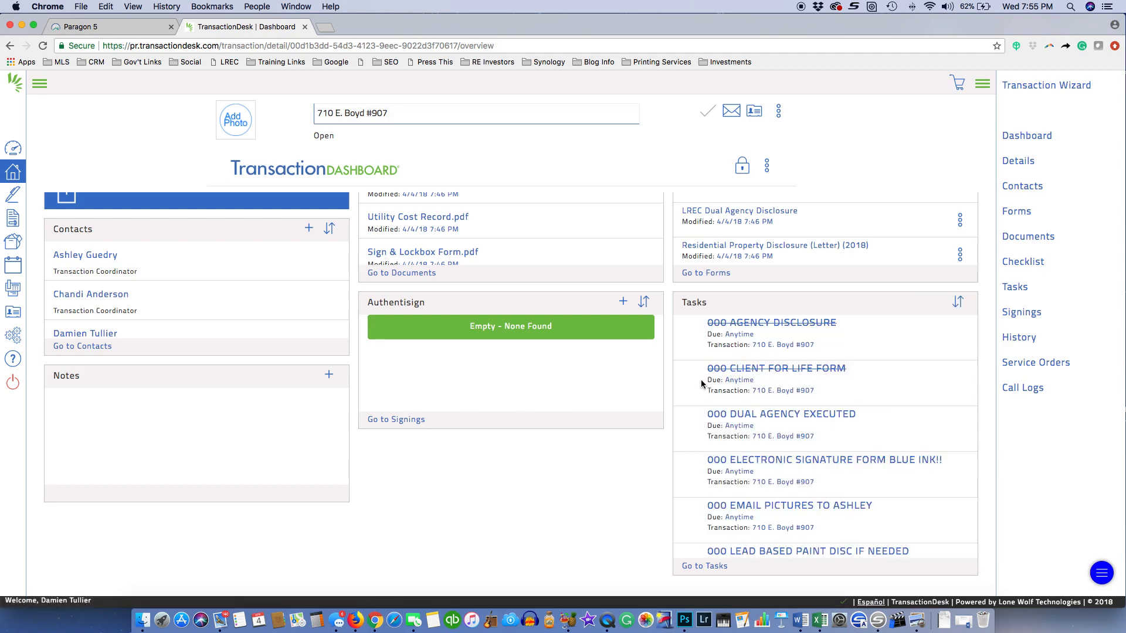
{"action": "left_click", "coordinate": [792, 418]}
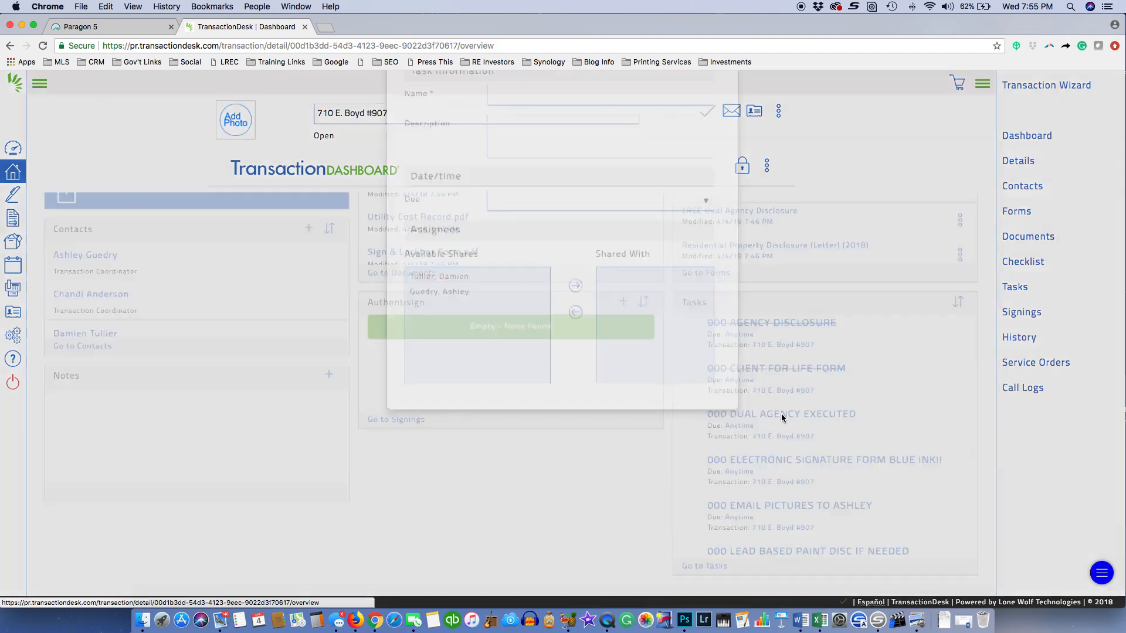
Dismiss the 000 DUAL AGENCY EXECUTED editor with its red Close button, saving nothing
{"action": "left_click", "coordinate": [539, 190]}
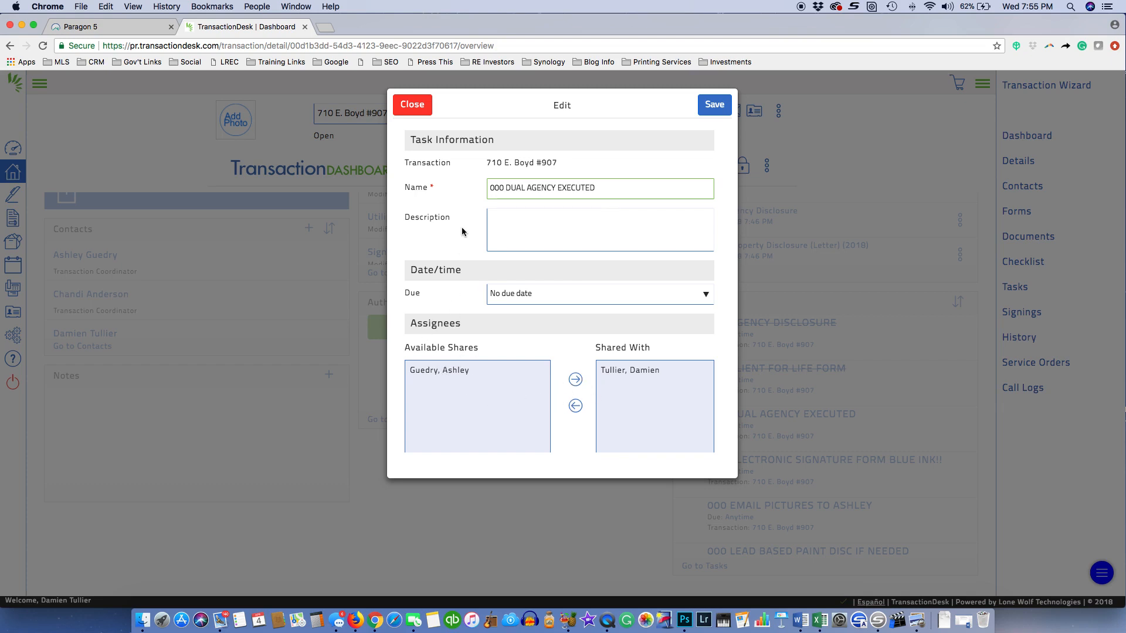
{"action": "left_click", "coordinate": [413, 106]}
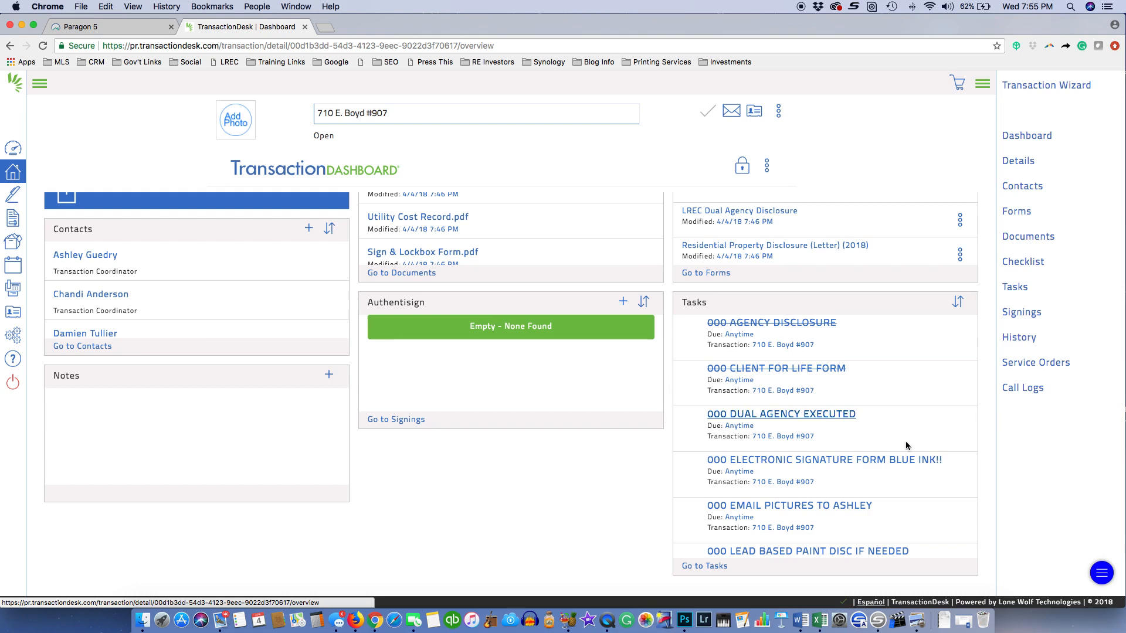
{"action": "scroll", "coordinate": [905, 446], "scroll_direction": "down", "scroll_amount": 5}
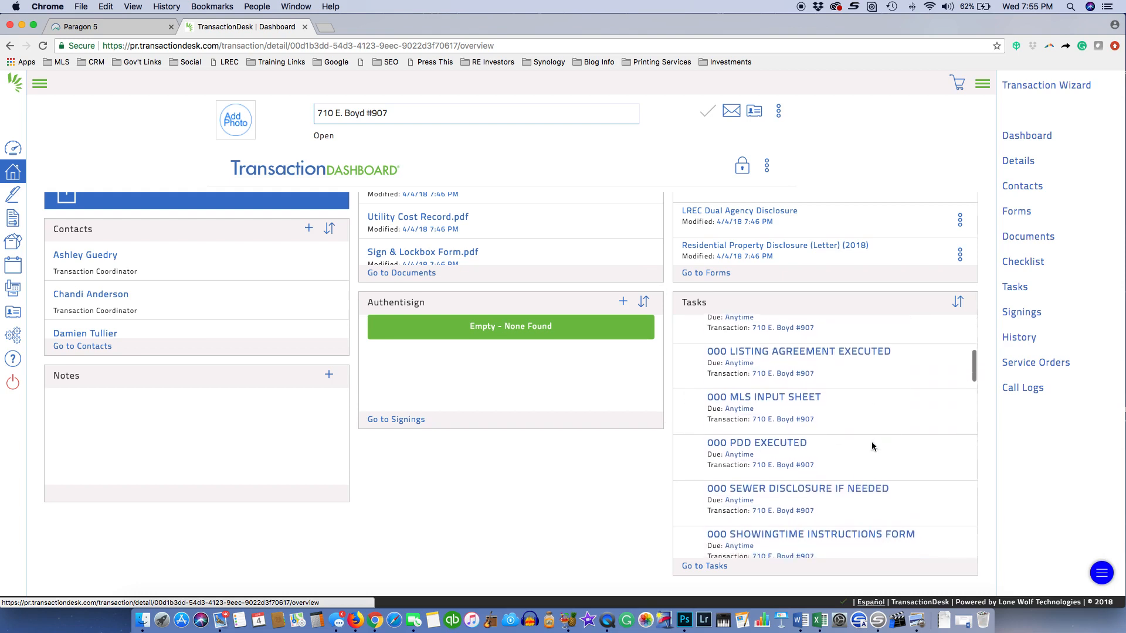
{"action": "scroll", "coordinate": [871, 445], "scroll_direction": "down", "scroll_amount": 5}
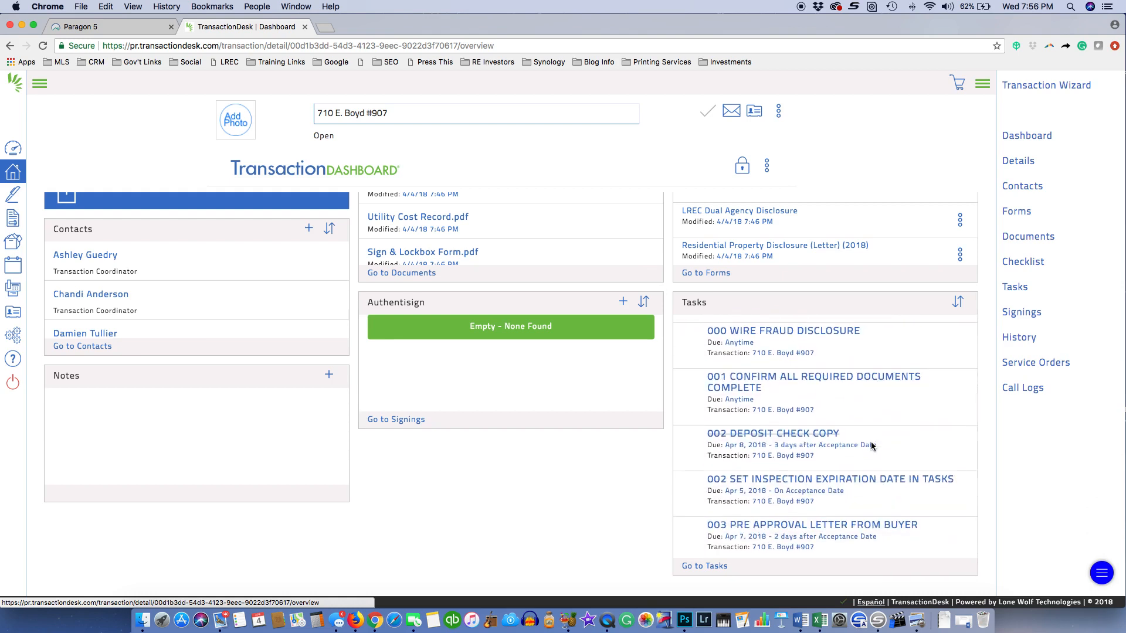
{"action": "scroll", "coordinate": [870, 445], "scroll_direction": "up", "scroll_amount": 12}
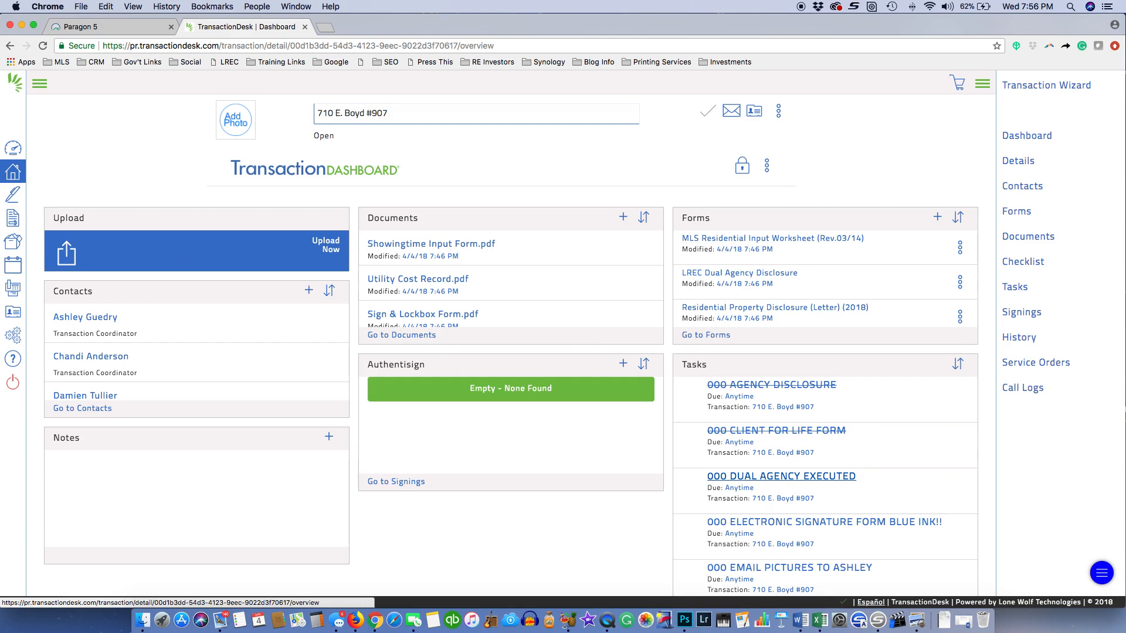
{"action": "left_click", "coordinate": [12, 178]}
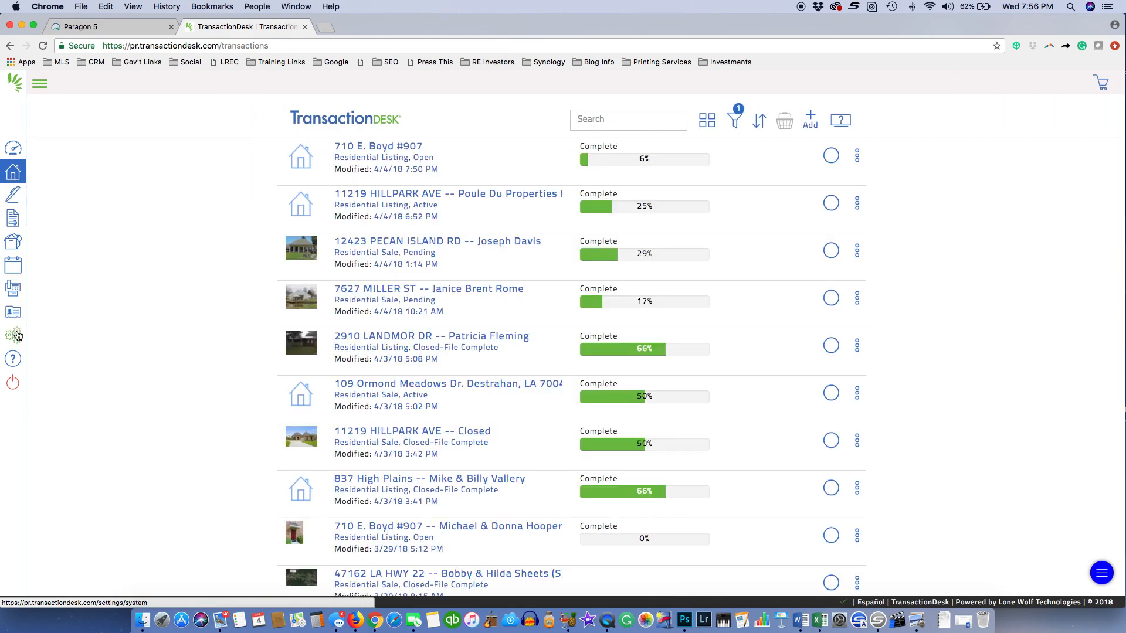
{"action": "left_click", "coordinate": [17, 333]}
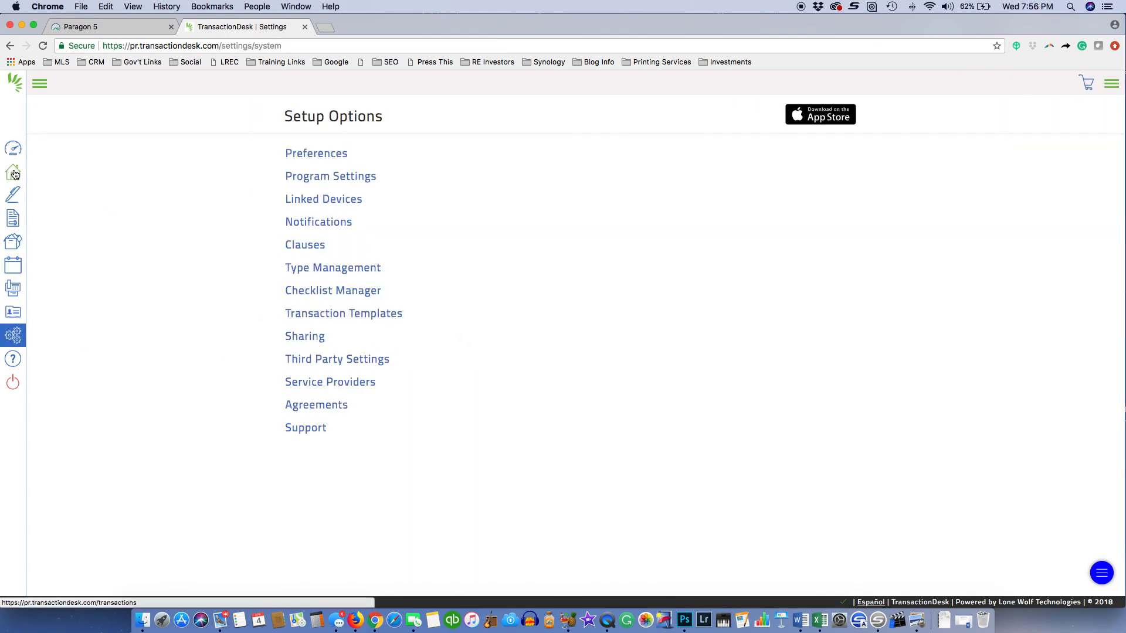
{"action": "left_click", "coordinate": [12, 169]}
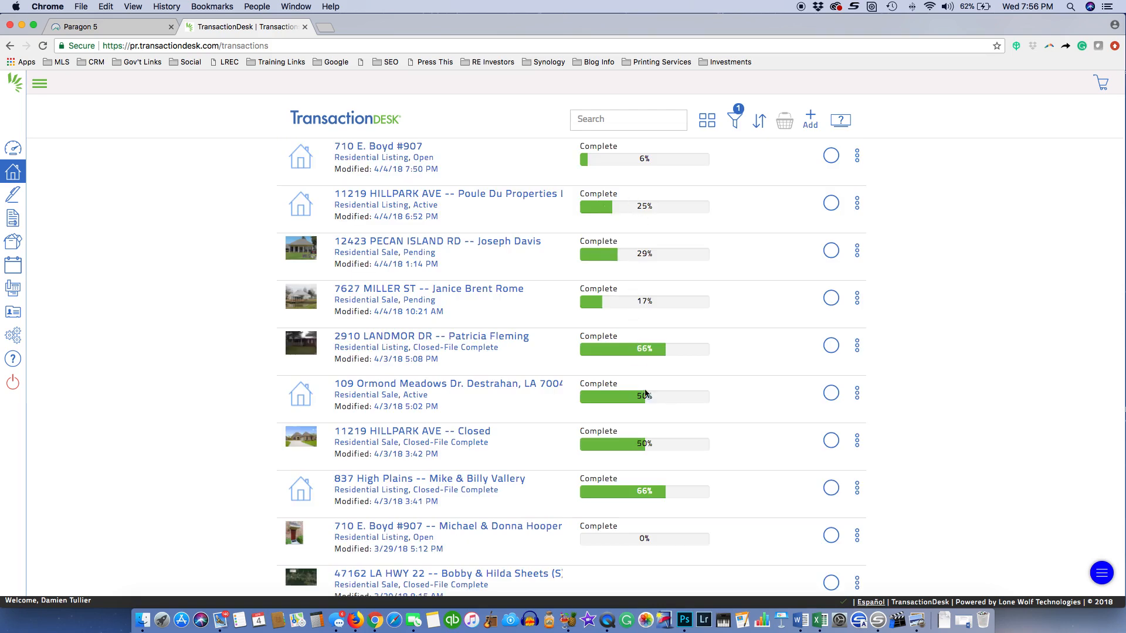